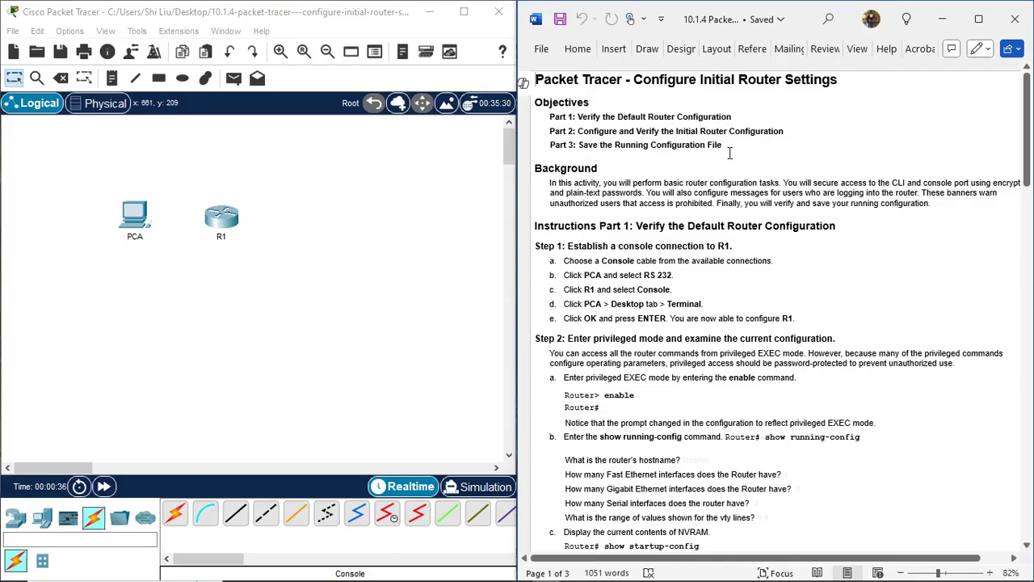
Step: Choose the console cable from the connection types
{"action": "scroll", "coordinate": [741, 159], "scroll_direction": "down", "scroll_amount": 2}
{"action": "scroll", "coordinate": [727, 160], "scroll_direction": "down", "scroll_amount": 3}
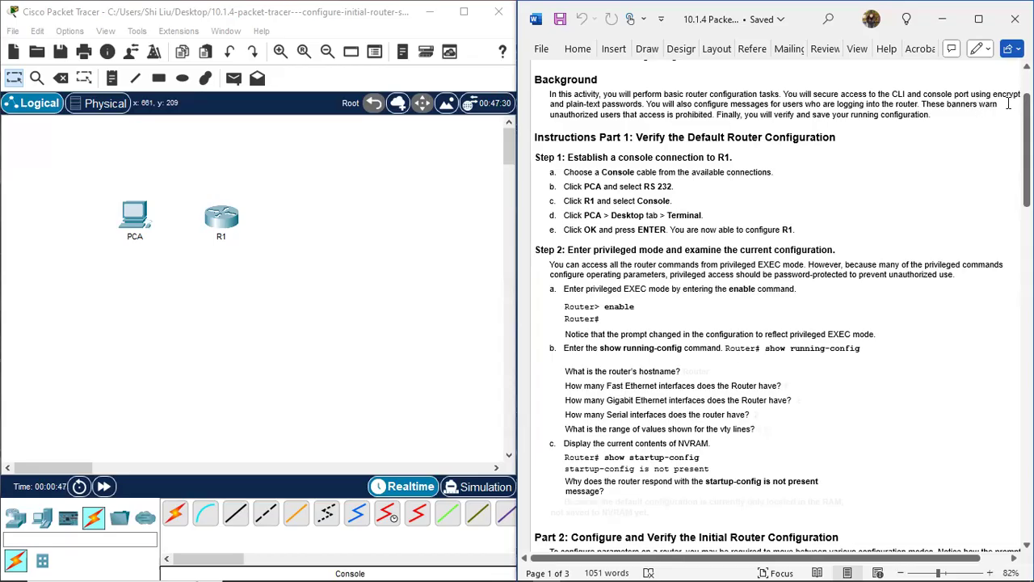
{"action": "left_click_drag", "start_coordinate": [843, 563], "coordinate": [856, 563]}
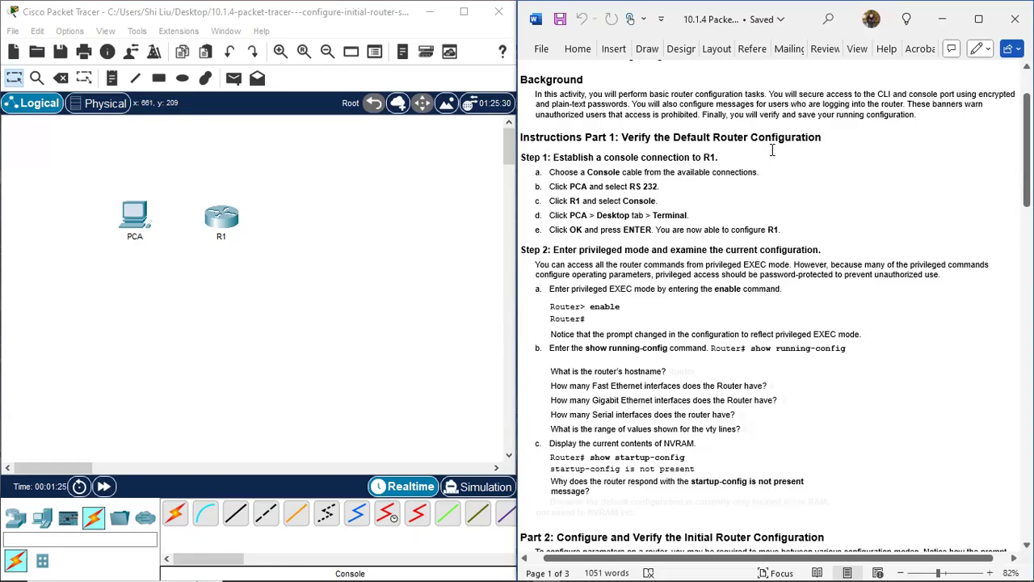
{"action": "scroll", "coordinate": [812, 147], "scroll_direction": "down", "scroll_amount": 1}
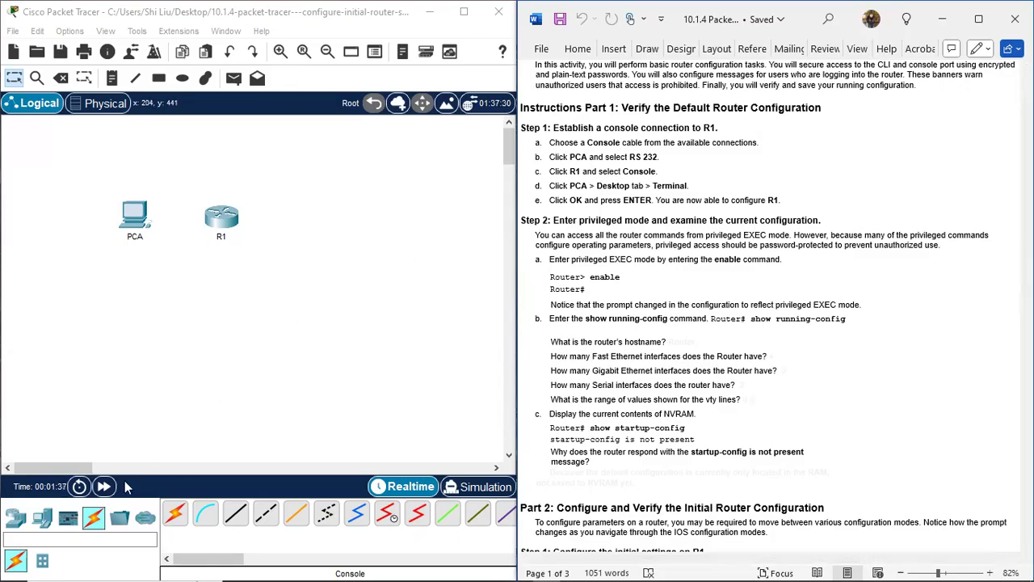
{"action": "left_click", "coordinate": [94, 521]}
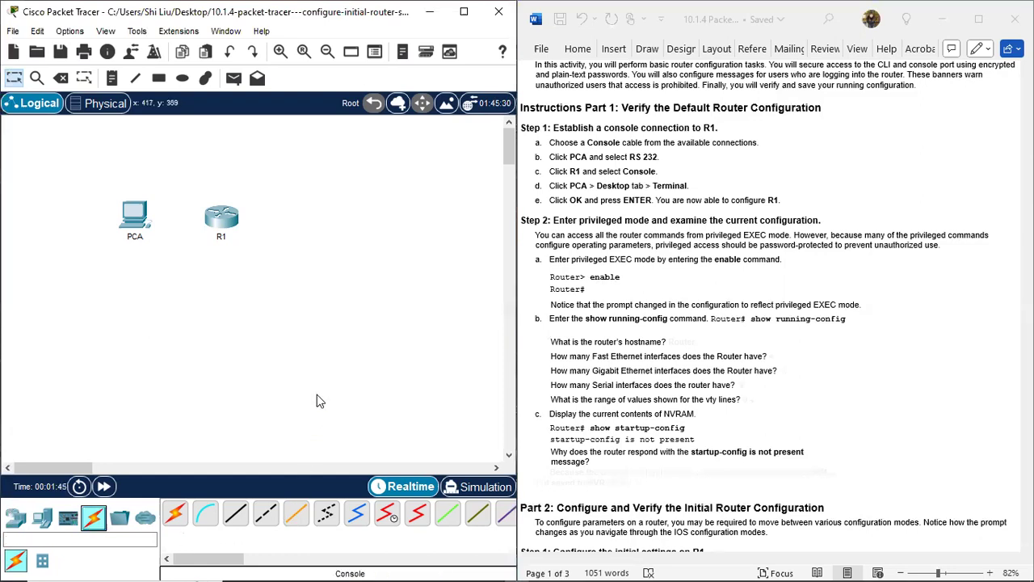
{"action": "left_click", "coordinate": [206, 518]}
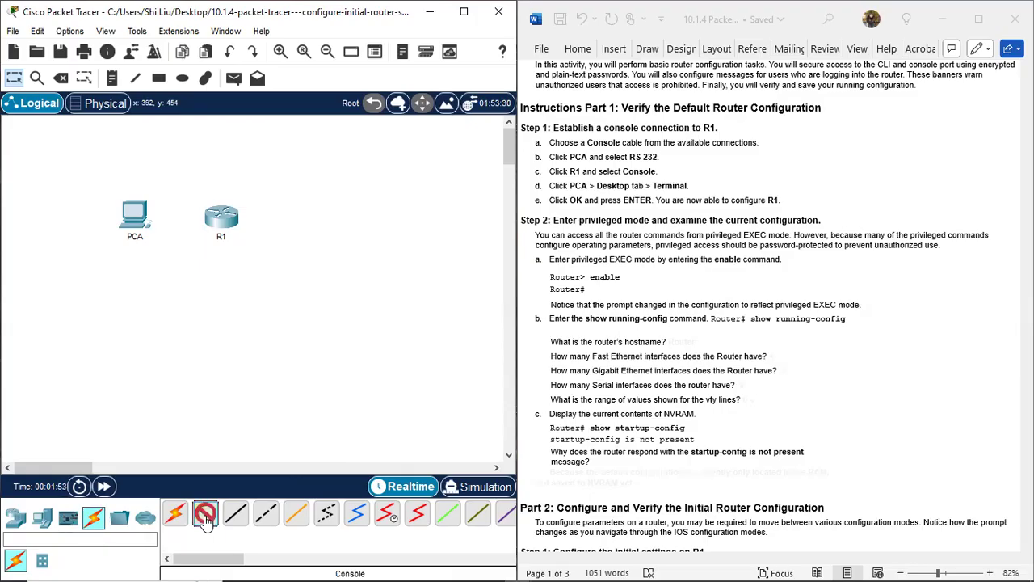
Step: Run the console cable from PCA's RS 232 port to R1's Console port, then open PCA
{"action": "left_click", "coordinate": [137, 221]}
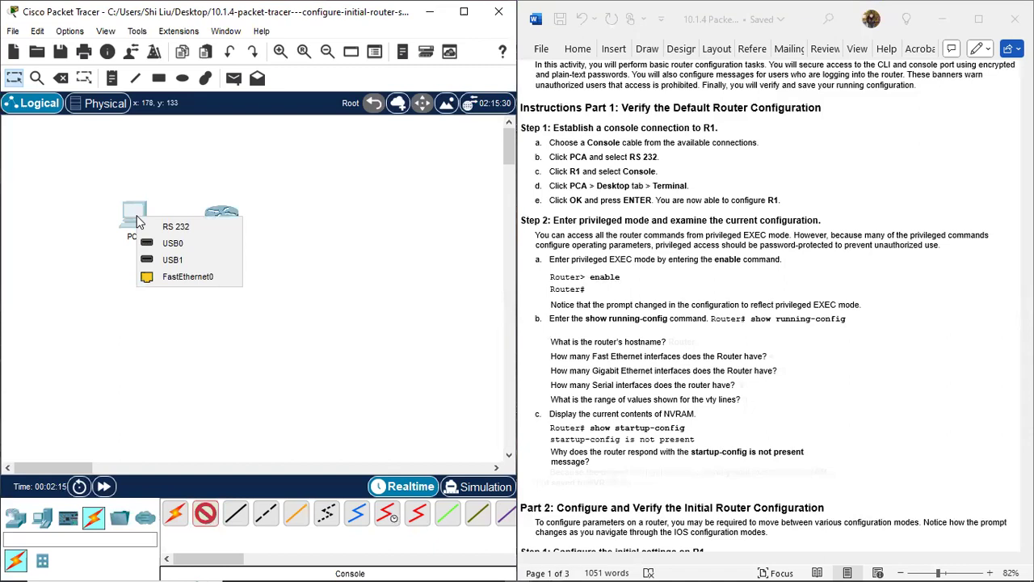
{"action": "left_click", "coordinate": [176, 229]}
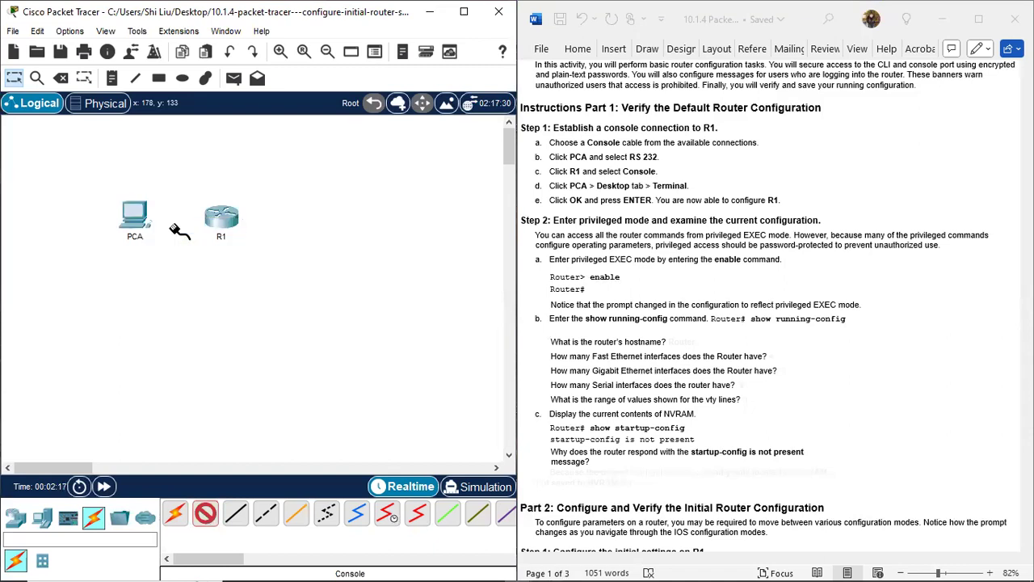
{"action": "left_click", "coordinate": [230, 219]}
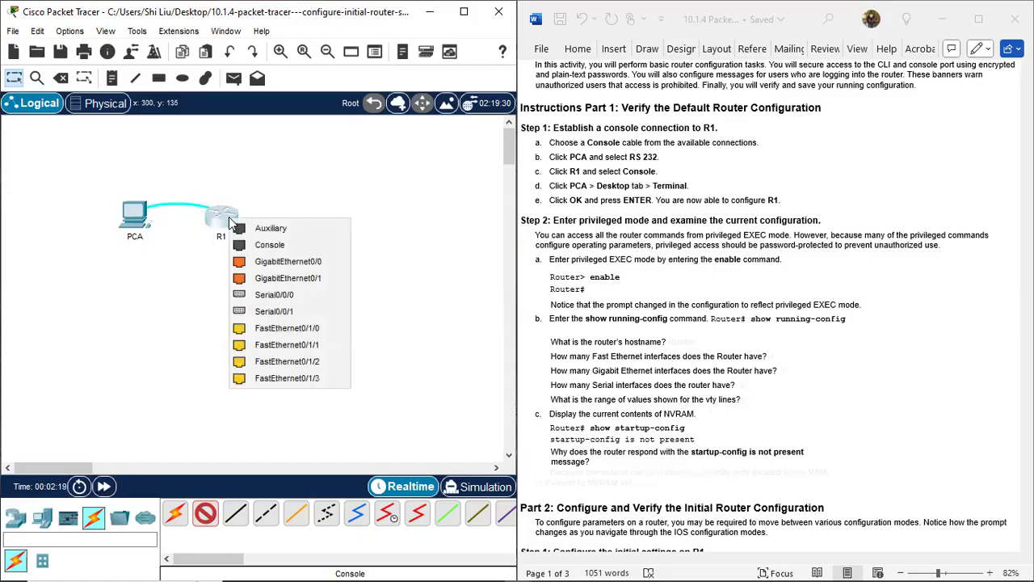
{"action": "left_click", "coordinate": [267, 245]}
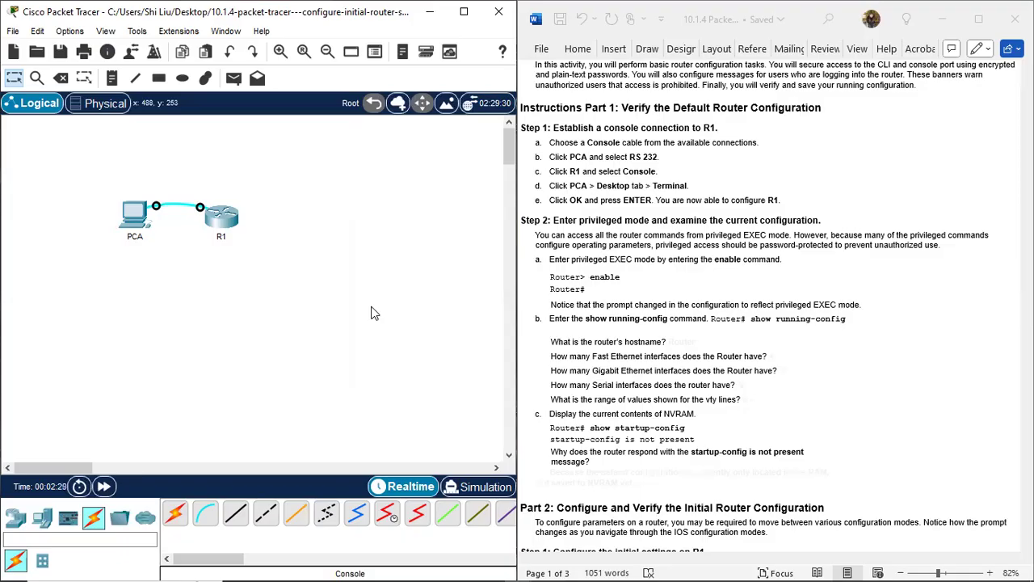
{"action": "left_click", "coordinate": [133, 213]}
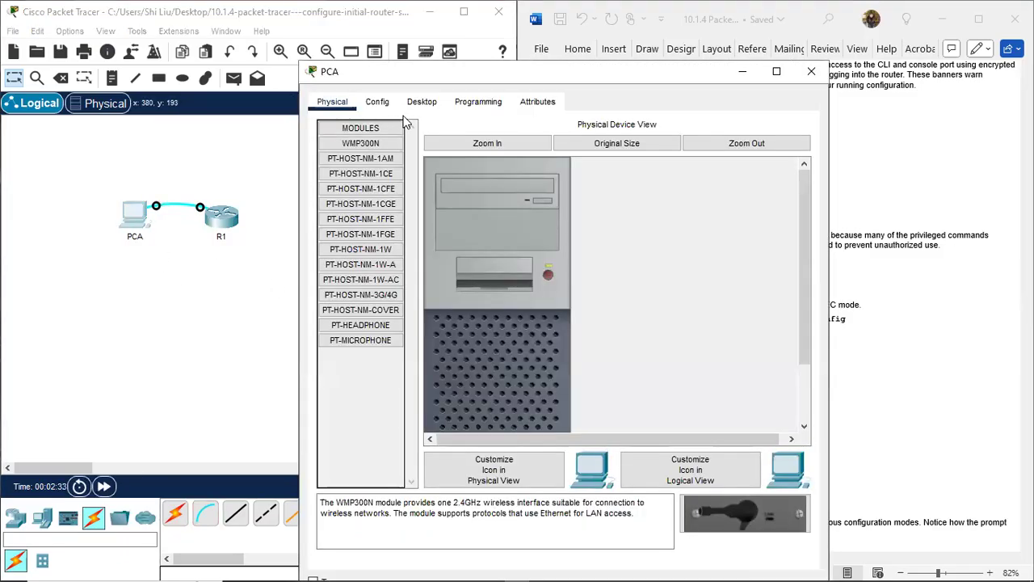
Step: Connect PCA's Terminal with default settings to reach Router>, and move the window top-left
{"action": "left_click", "coordinate": [425, 105]}
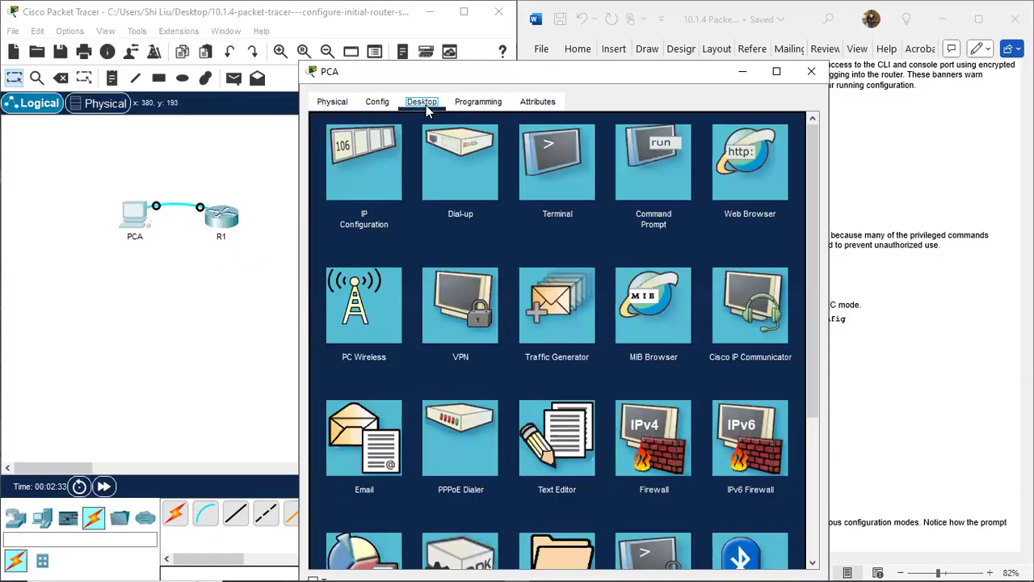
{"action": "left_click", "coordinate": [566, 163]}
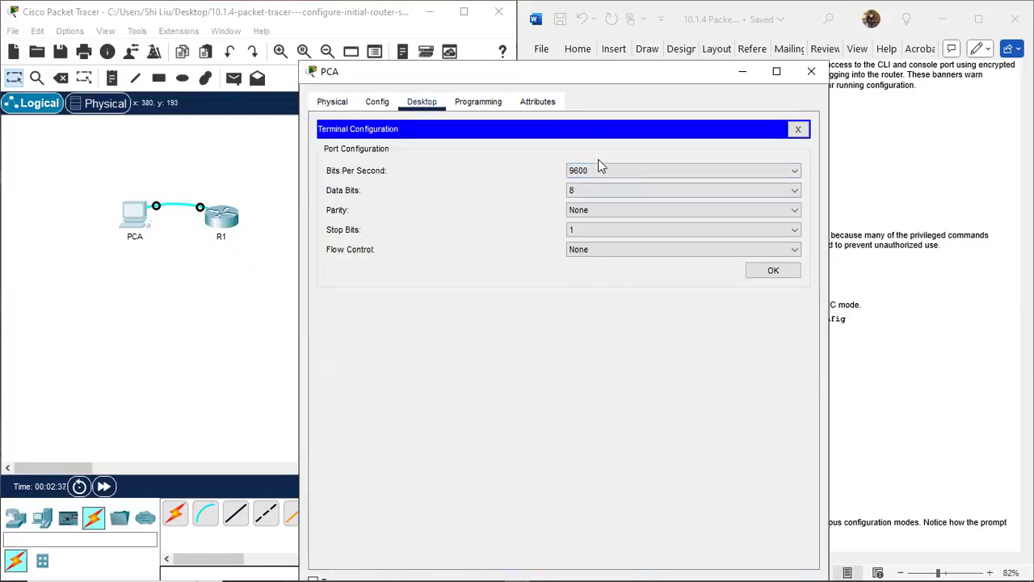
{"action": "left_click", "coordinate": [776, 277]}
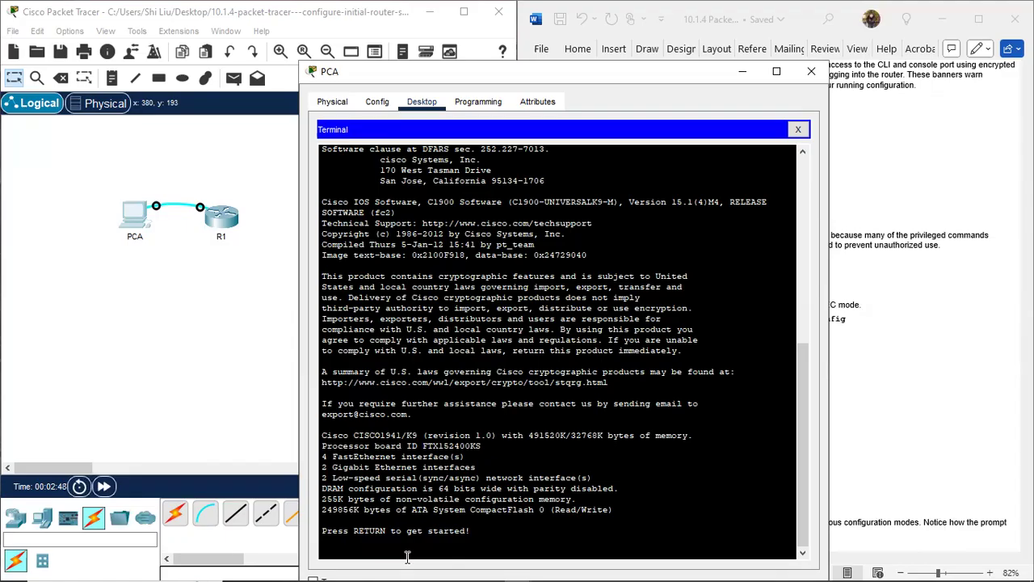
{"action": "key", "text": "Return"}
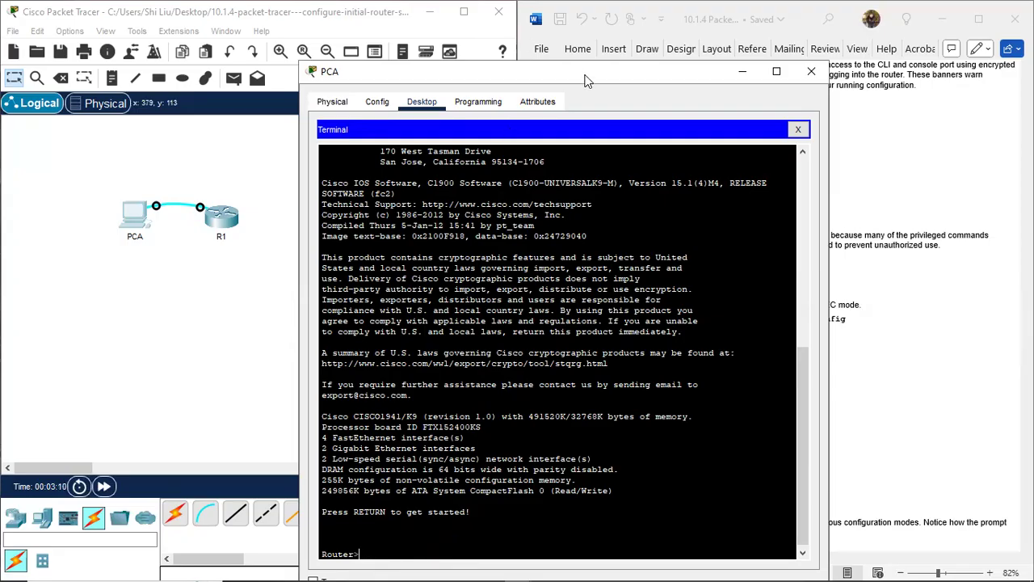
{"action": "left_click_drag", "start_coordinate": [588, 81], "coordinate": [273, 38]}
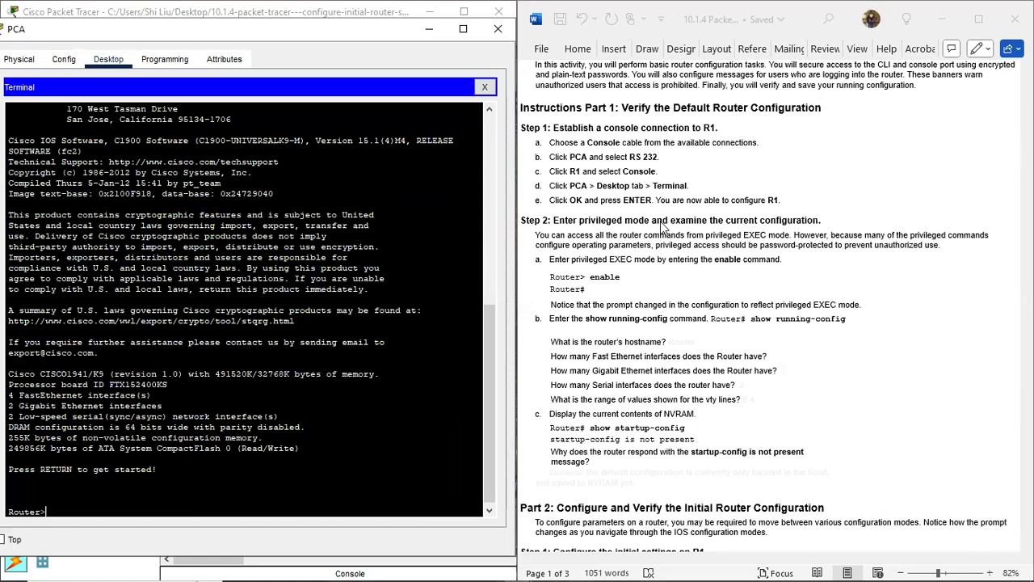
Step: Enable R1 to reach the Router# prompt and type show running-config
{"action": "scroll", "coordinate": [558, 231], "scroll_direction": "down", "scroll_amount": 1}
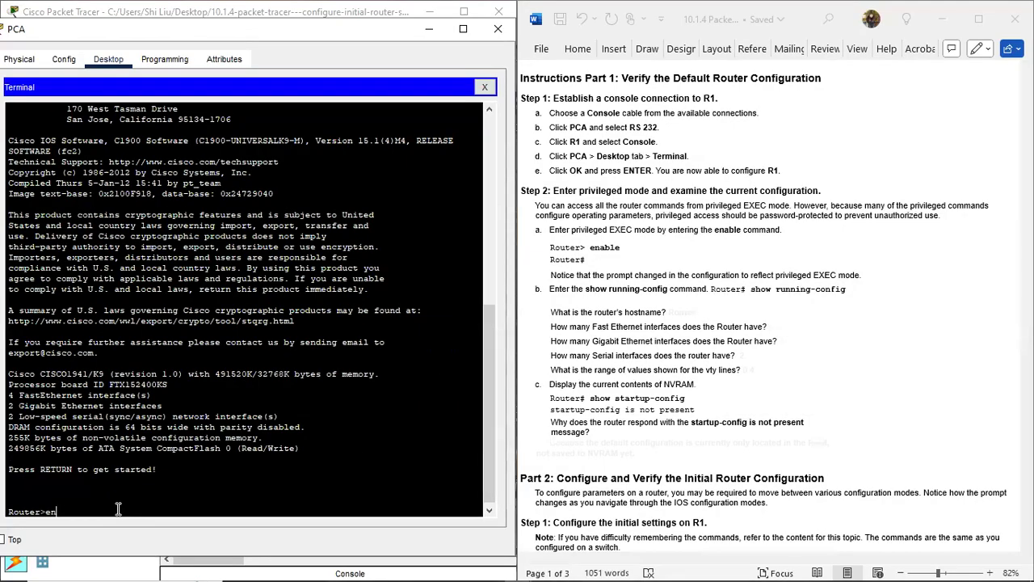
{"action": "type", "text": "e"}
{"action": "key", "text": "Return"}
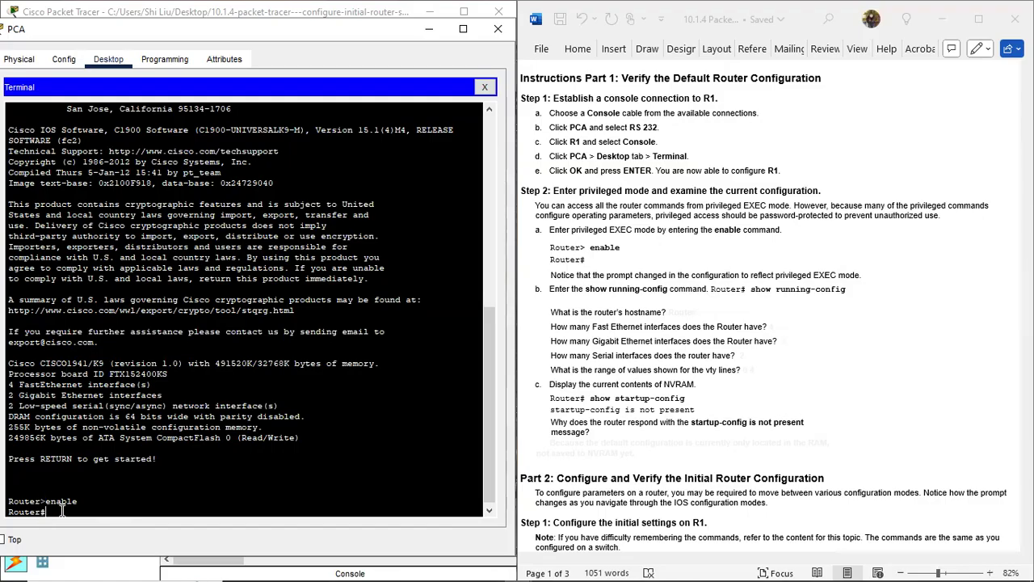
{"action": "key", "text": "Return"}
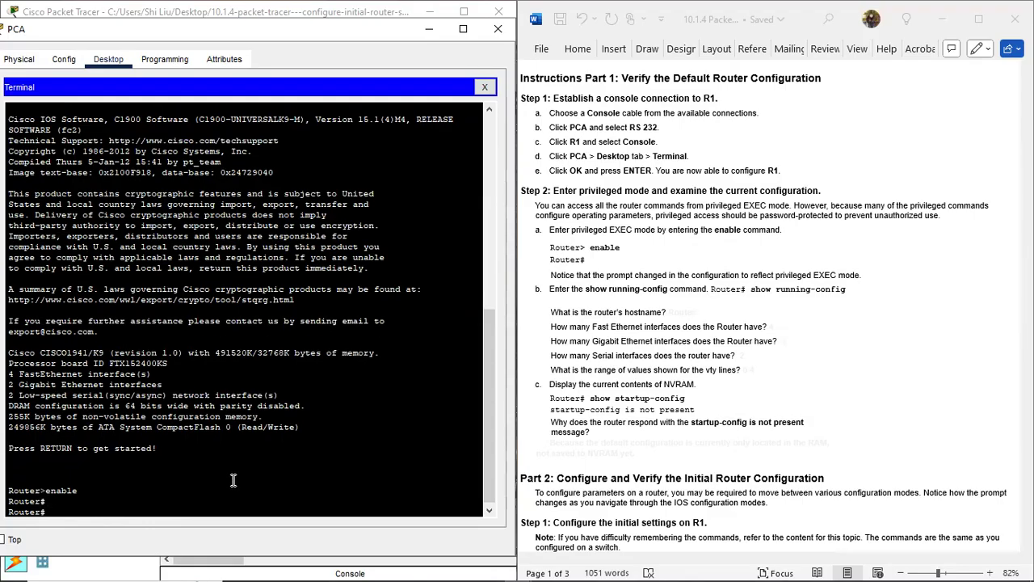
{"action": "key", "text": "Return"}
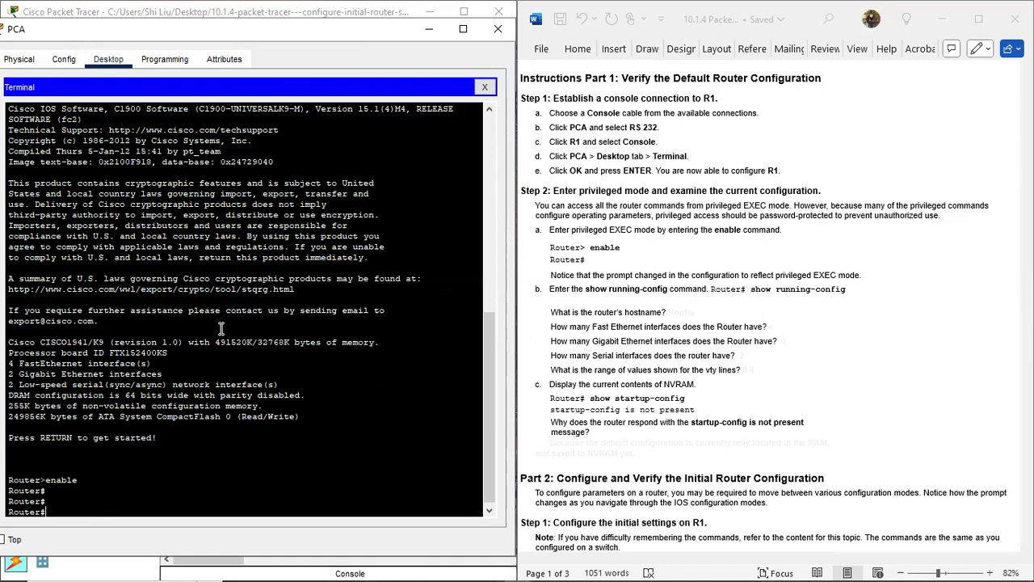
{"action": "type", "text": "show running-config"}
Step: Display R1's running configuration and page through it
{"action": "key", "text": "Return"}
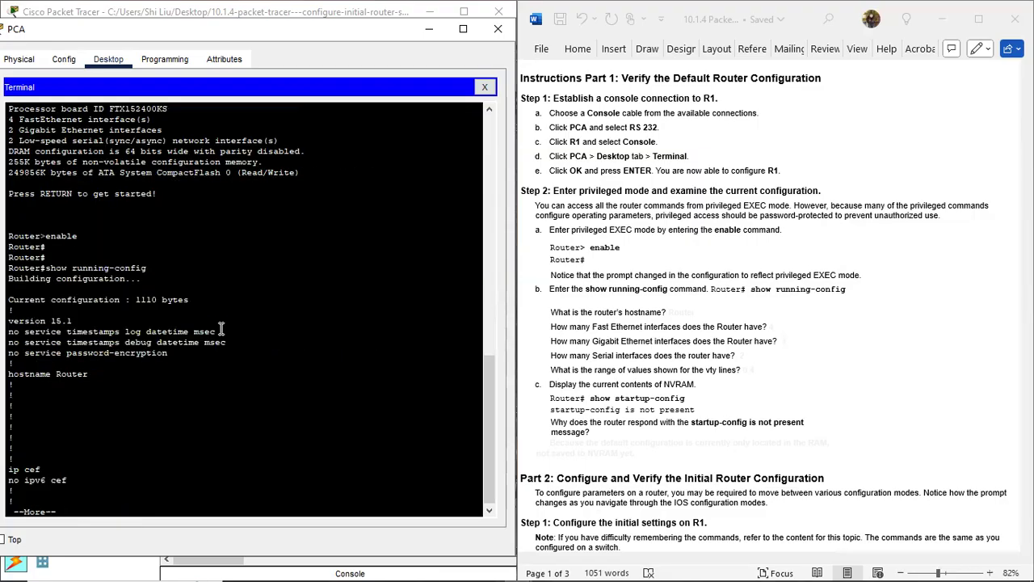
{"action": "key", "text": "space"}
{"action": "key", "text": "space"}
{"action": "key", "text": "space"}
{"action": "key", "text": "space"}
{"action": "key", "text": "space"}
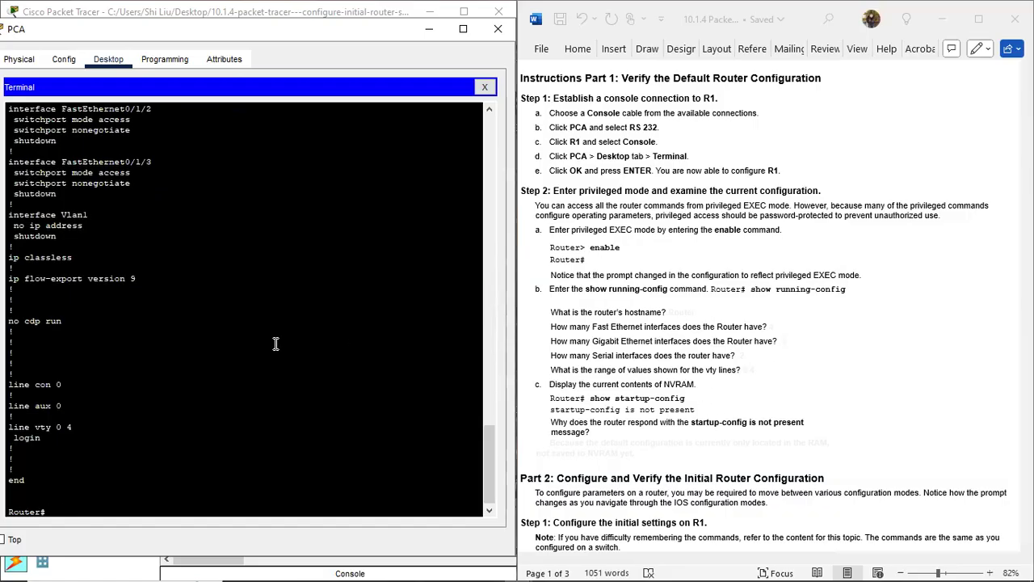
{"action": "scroll", "coordinate": [253, 336], "scroll_direction": "up", "scroll_amount": 15}
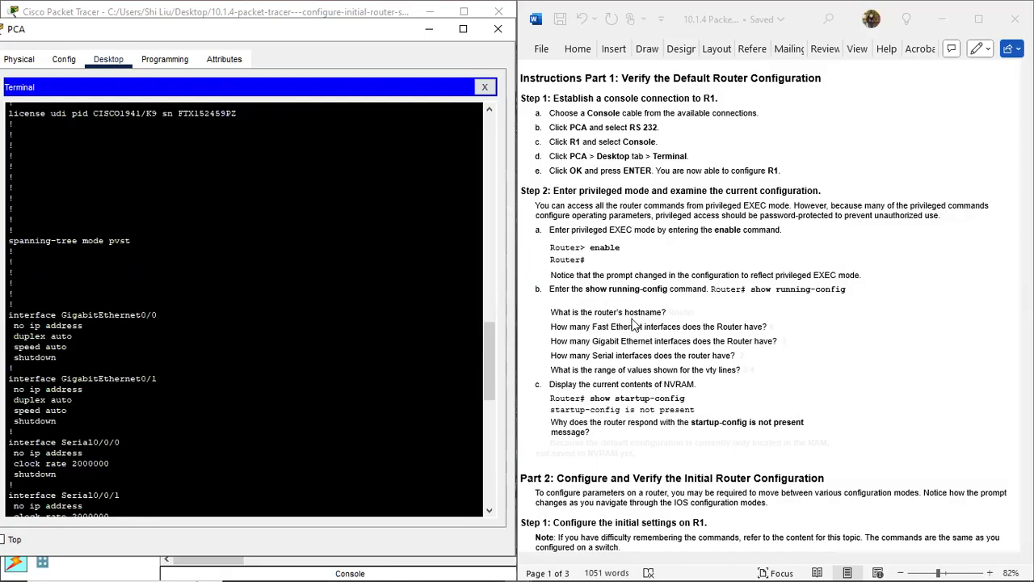
{"action": "scroll", "coordinate": [201, 296], "scroll_direction": "up", "scroll_amount": 7}
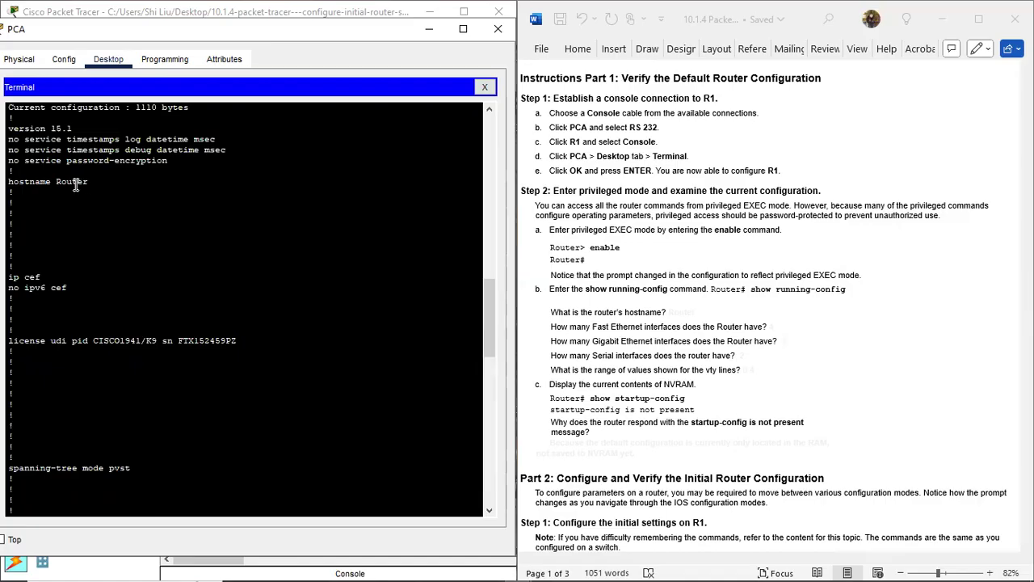
Step: Colour the hidden hostname answer 'Router' blue in the lab sheet
{"action": "left_click", "coordinate": [701, 312]}
{"action": "left_click_drag", "start_coordinate": [691, 312], "coordinate": [668, 312]}
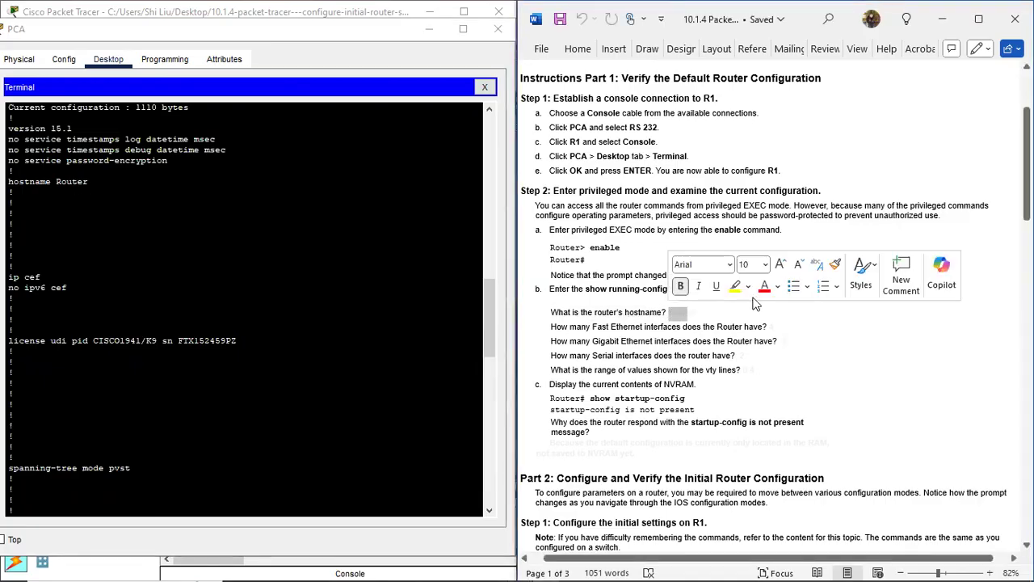
{"action": "left_click", "coordinate": [777, 287]}
{"action": "left_click", "coordinate": [915, 387]}
{"action": "left_click_drag", "start_coordinate": [677, 312], "coordinate": [696, 312]}
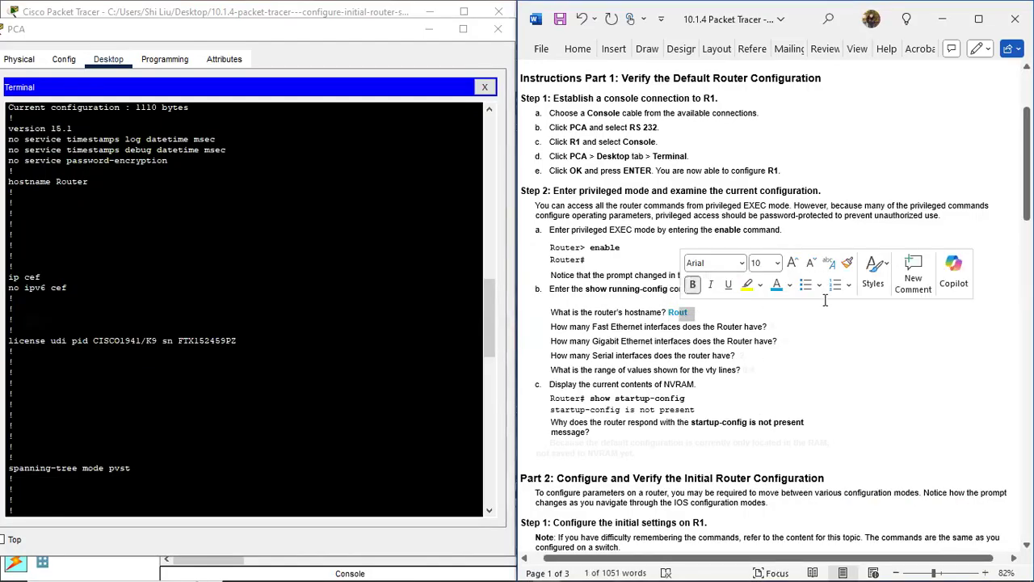
{"action": "left_click", "coordinate": [777, 326]}
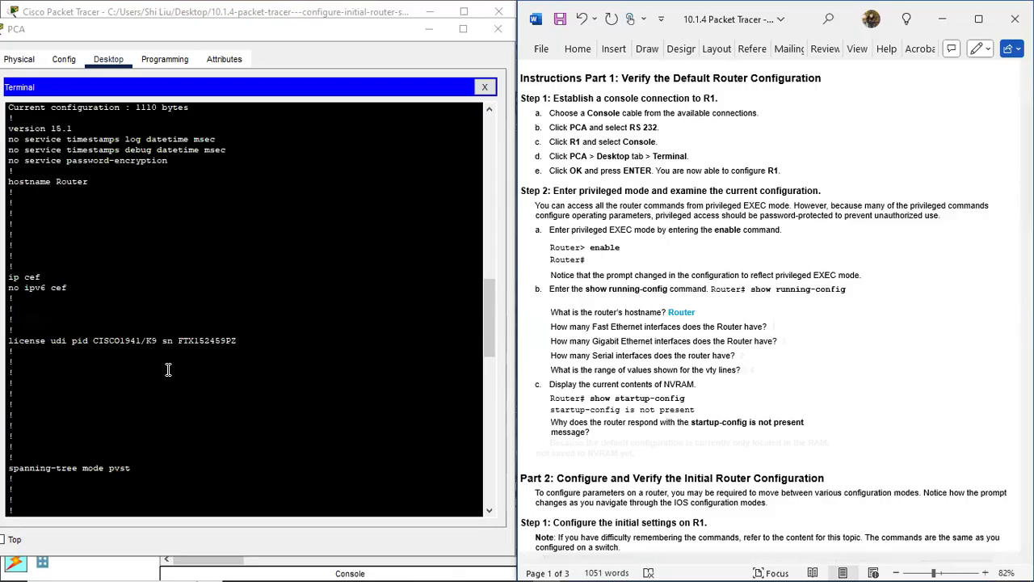
Step: Count the four FastEthernet0/1/0–0/1/3 interfaces and select the hidden Fast Ethernet answer 4
{"action": "scroll", "coordinate": [168, 369], "scroll_direction": "down", "scroll_amount": 15}
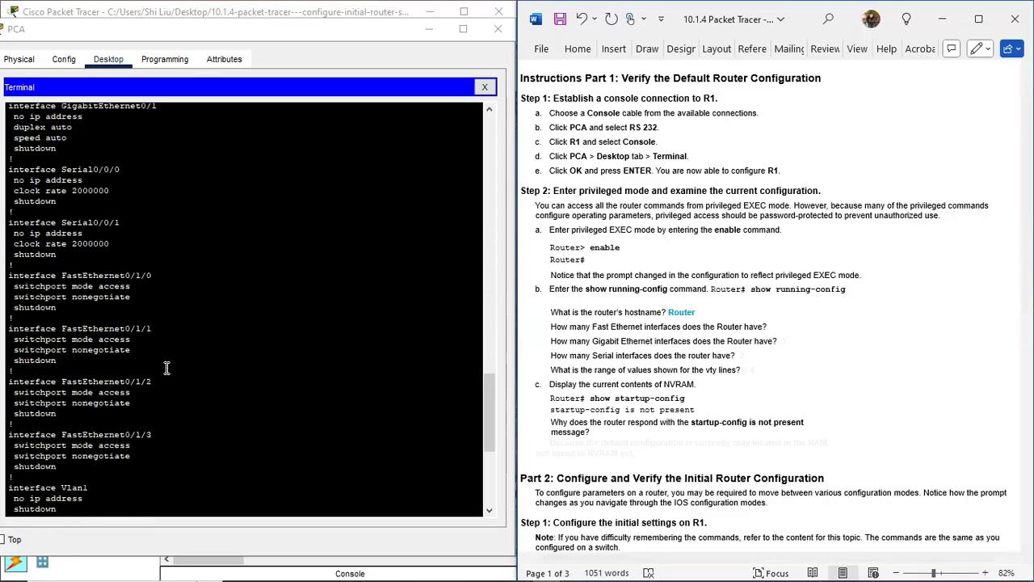
{"action": "scroll", "coordinate": [167, 369], "scroll_direction": "down", "scroll_amount": 2}
{"action": "left_click_drag", "start_coordinate": [115, 233], "coordinate": [177, 235]}
{"action": "left_click_drag", "start_coordinate": [111, 283], "coordinate": [177, 292]}
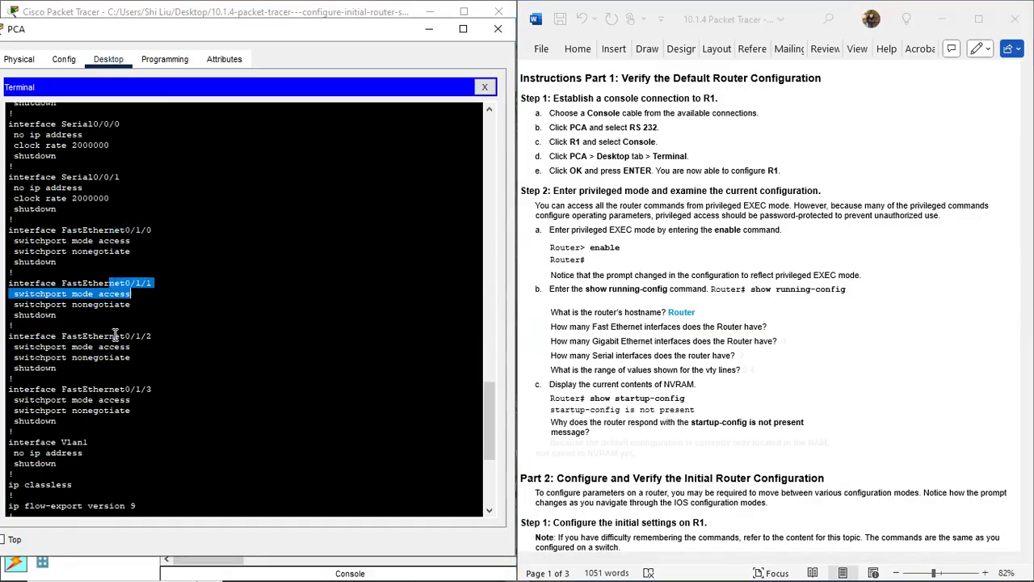
{"action": "left_click_drag", "start_coordinate": [115, 335], "coordinate": [164, 336]}
{"action": "left_click_drag", "start_coordinate": [112, 382], "coordinate": [163, 394]}
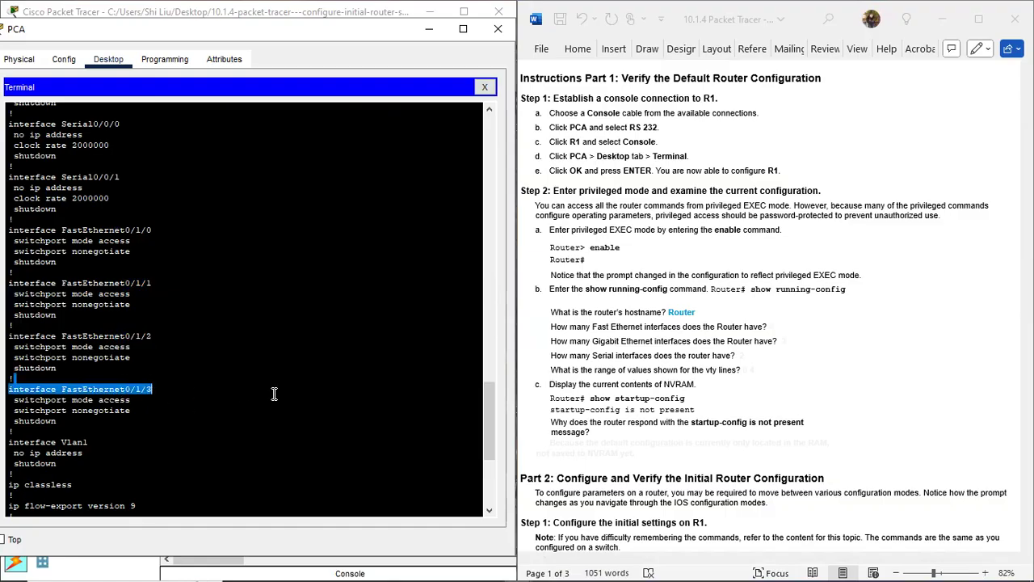
{"action": "left_click", "coordinate": [781, 325]}
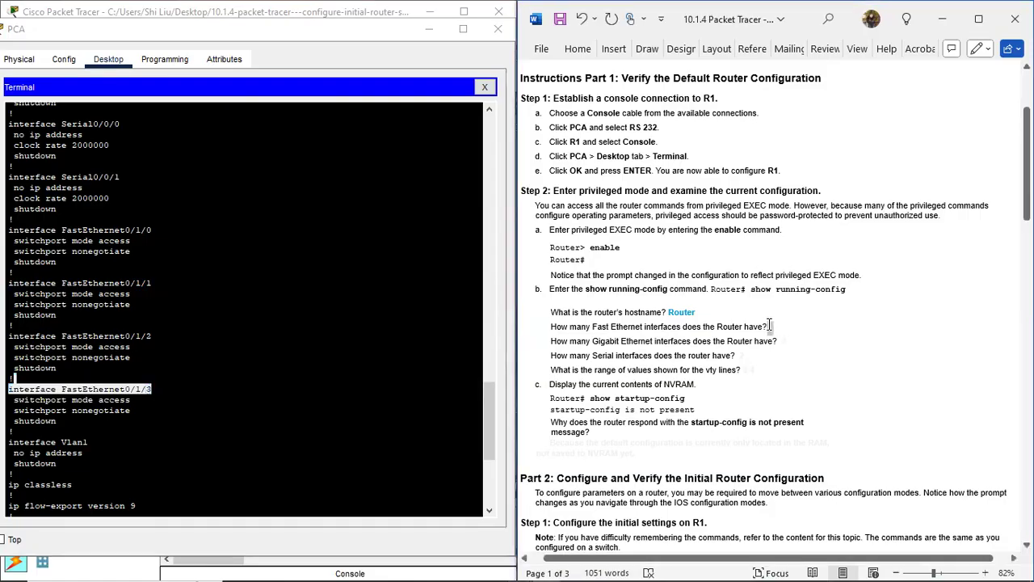
{"action": "double_click", "coordinate": [770, 326]}
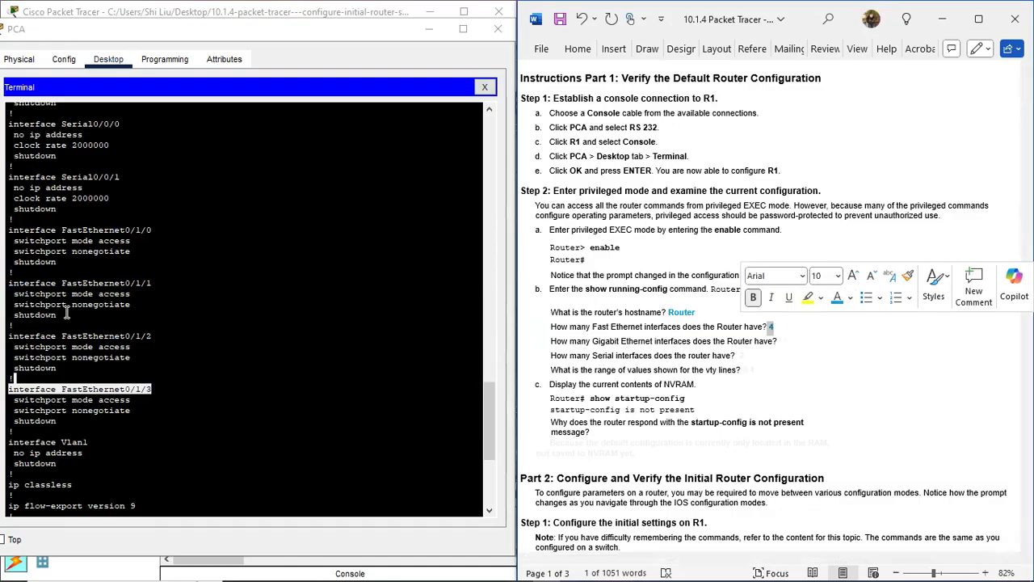
Step: Find the two GigabitEthernet interfaces and turn the Gigabit Ethernet answer 2 blue
{"action": "scroll", "coordinate": [102, 284], "scroll_direction": "up", "scroll_amount": 4}
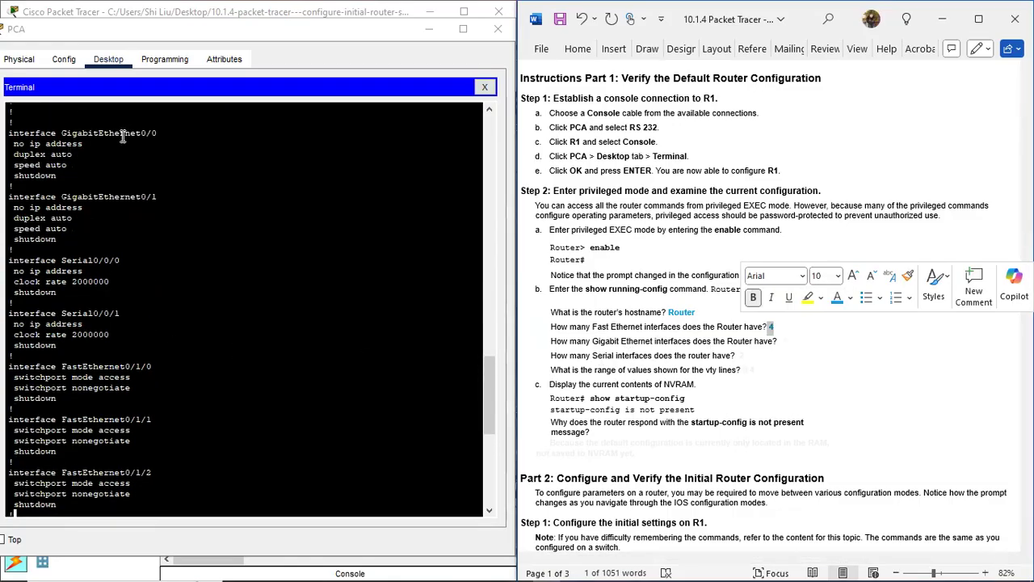
{"action": "left_click_drag", "start_coordinate": [123, 135], "coordinate": [173, 129]}
{"action": "left_click_drag", "start_coordinate": [132, 197], "coordinate": [181, 196]}
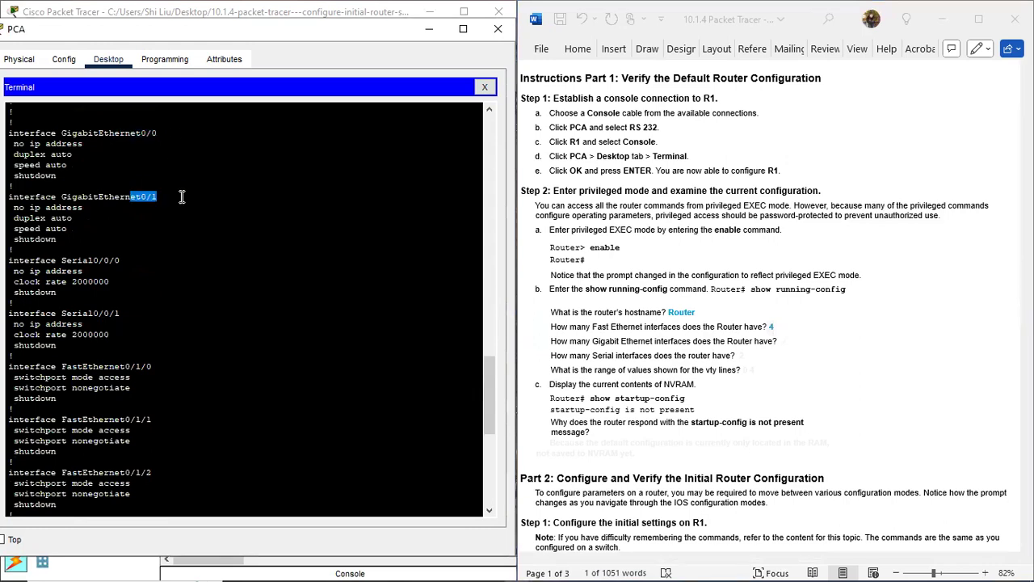
{"action": "left_click", "coordinate": [798, 342]}
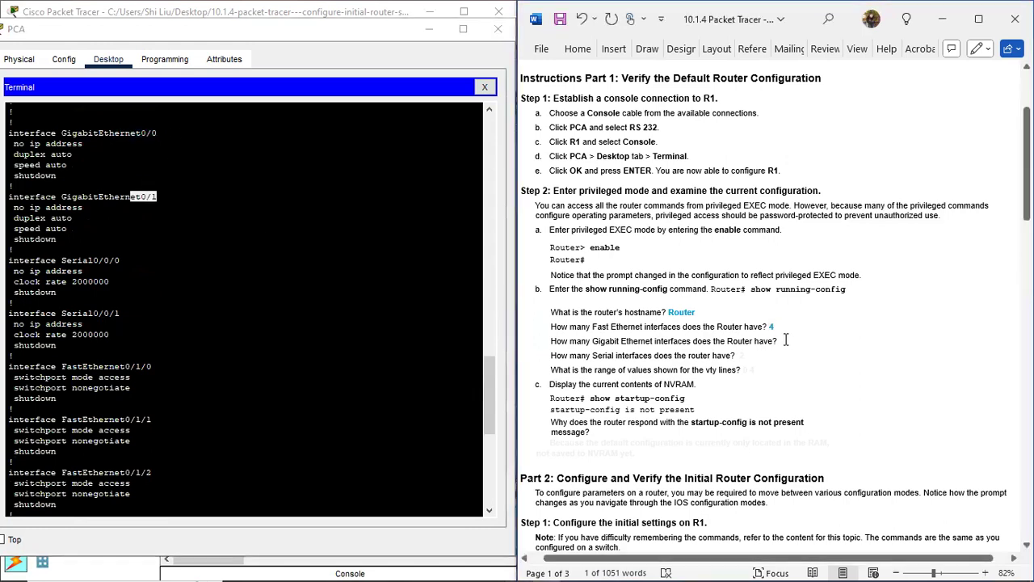
{"action": "double_click", "coordinate": [782, 341]}
{"action": "left_click", "coordinate": [671, 363]}
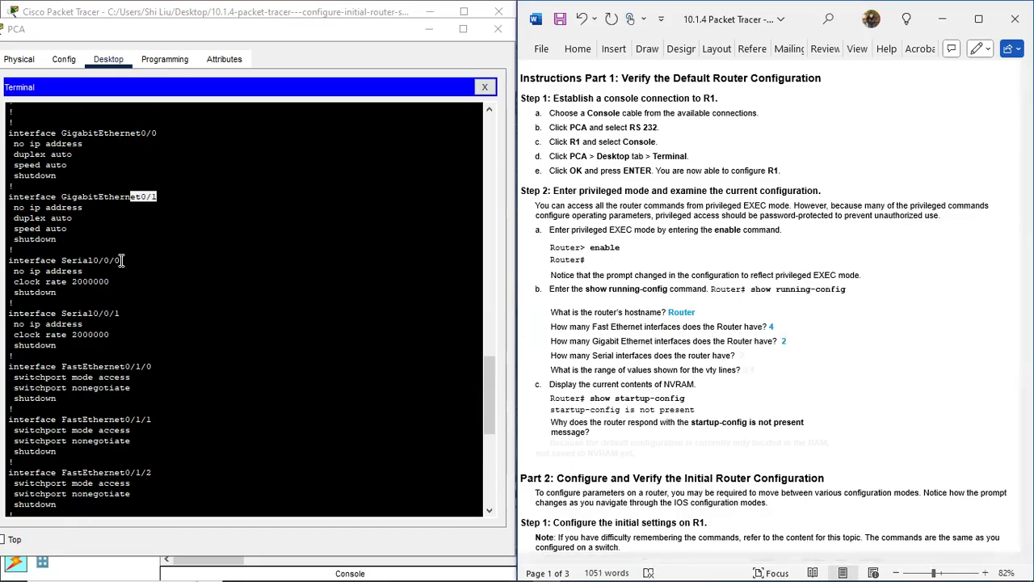
Step: Find Serial0/0/0 and Serial0/0/1 and turn the Serial answer 2 blue
{"action": "left_click_drag", "start_coordinate": [83, 259], "coordinate": [133, 262]}
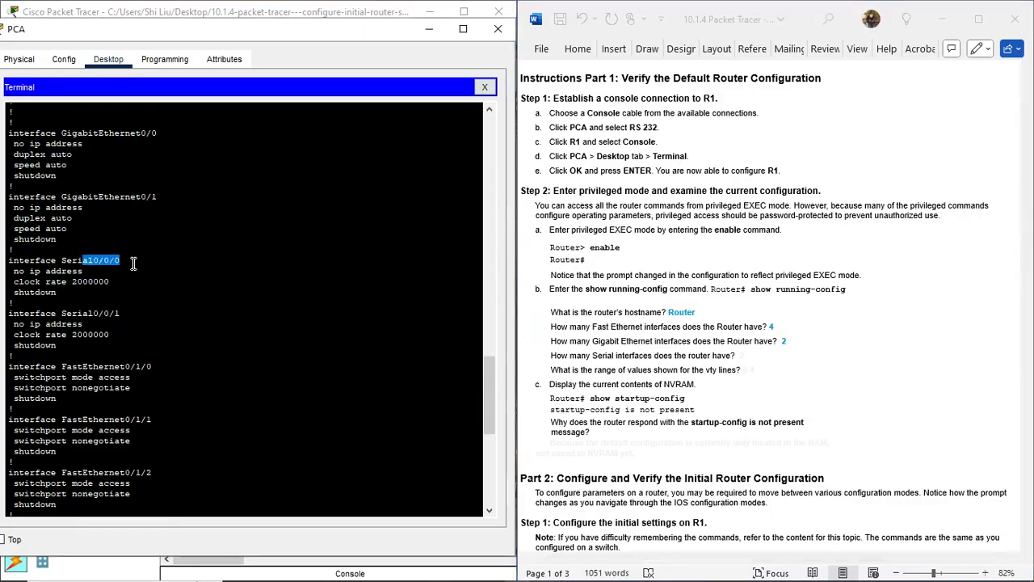
{"action": "left_click_drag", "start_coordinate": [83, 313], "coordinate": [121, 314]}
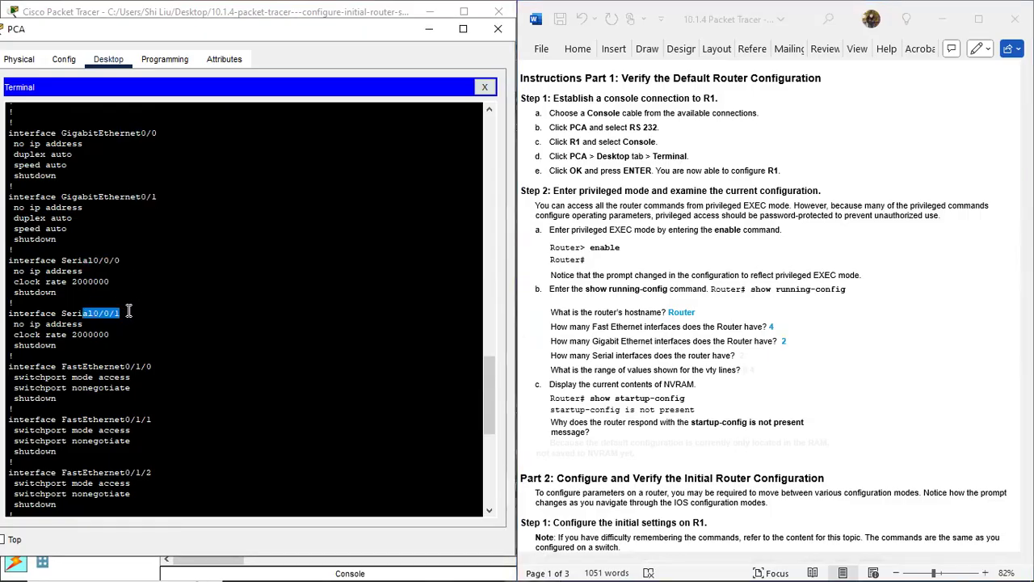
{"action": "left_click_drag", "start_coordinate": [747, 354], "coordinate": [744, 354]}
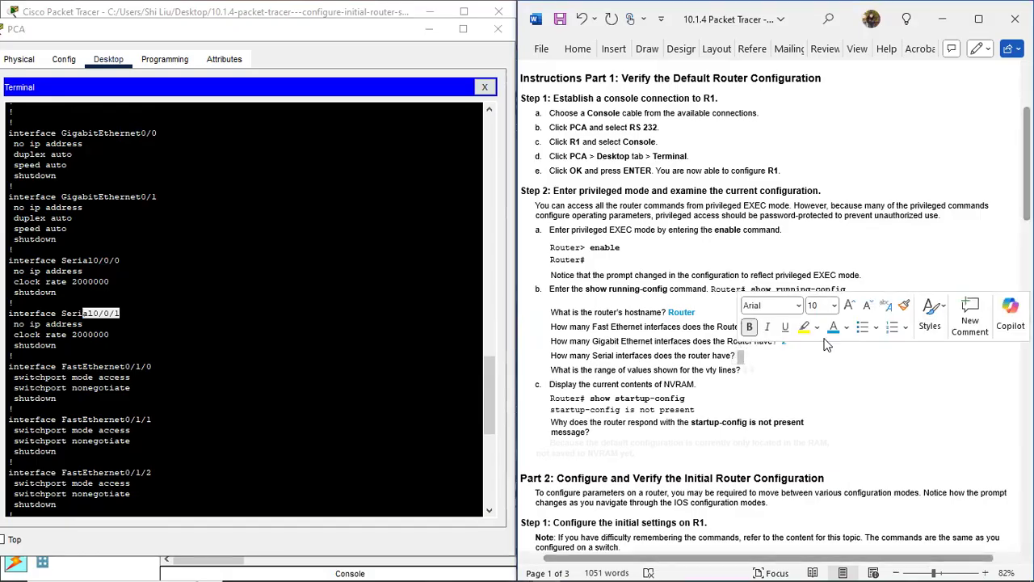
{"action": "left_click", "coordinate": [742, 373]}
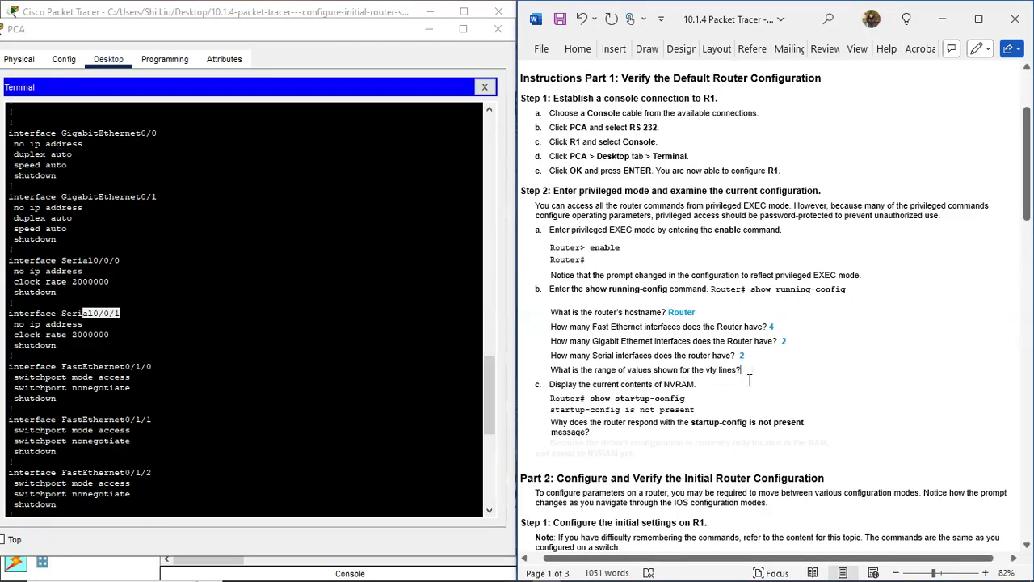
Step: Locate the vty line range and turn the vty answer 0 4 blue
{"action": "scroll", "coordinate": [172, 404], "scroll_direction": "down", "scroll_amount": 7}
{"action": "scroll", "coordinate": [172, 404], "scroll_direction": "down", "scroll_amount": 4}
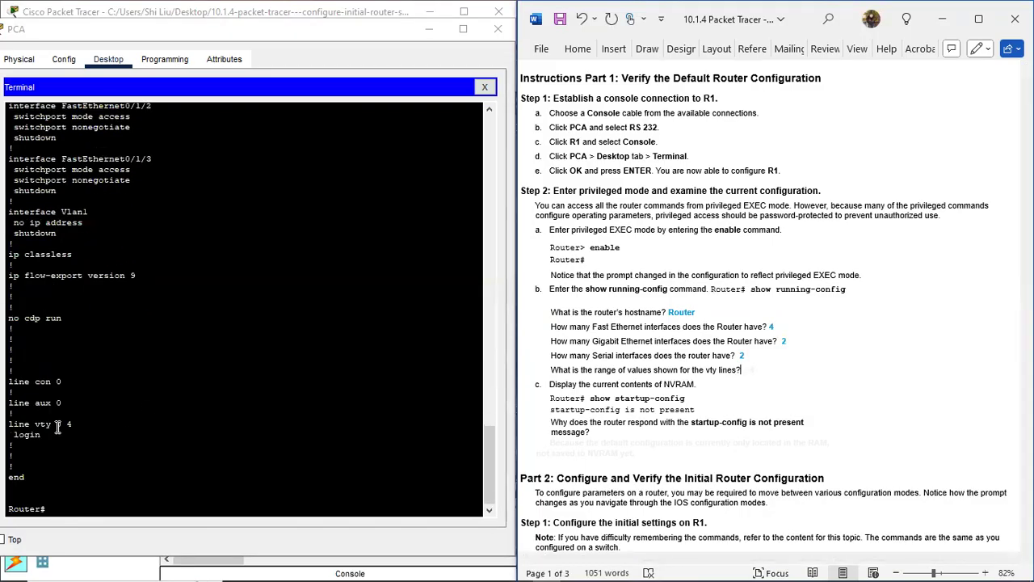
{"action": "left_click_drag", "start_coordinate": [55, 424], "coordinate": [73, 424]}
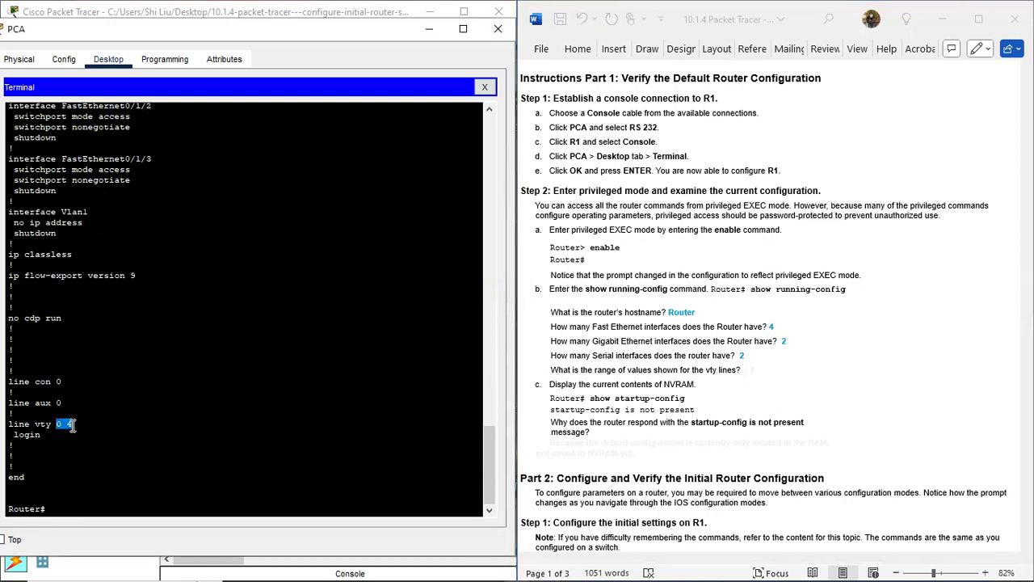
{"action": "left_click", "coordinate": [755, 374]}
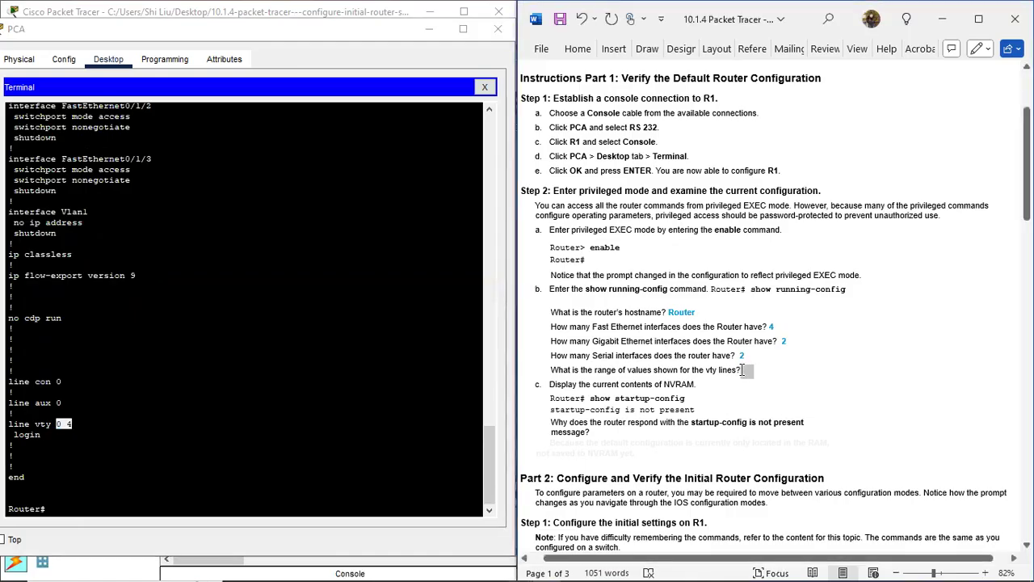
{"action": "left_click", "coordinate": [833, 347]}
{"action": "left_click", "coordinate": [767, 372]}
{"action": "left_click", "coordinate": [81, 425]}
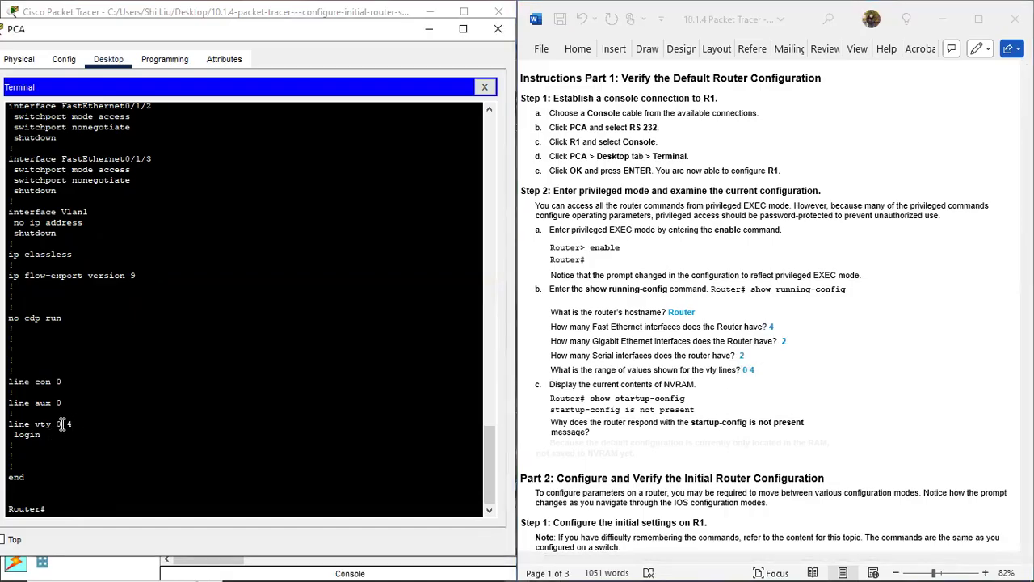
{"action": "left_click_drag", "start_coordinate": [62, 424], "coordinate": [50, 427]}
{"action": "left_click", "coordinate": [75, 423]}
{"action": "double_click", "coordinate": [68, 424]}
{"action": "left_click_drag", "start_coordinate": [77, 425], "coordinate": [53, 425]}
{"action": "left_click", "coordinate": [48, 423]}
{"action": "double_click", "coordinate": [42, 423]}
{"action": "left_click_drag", "start_coordinate": [40, 424], "coordinate": [35, 423]}
{"action": "left_click_drag", "start_coordinate": [74, 423], "coordinate": [55, 418]}
{"action": "left_click_drag", "start_coordinate": [46, 509], "coordinate": [10, 509]}
{"action": "left_click", "coordinate": [635, 396]}
Step: Run show startup-config at Router#, which reports startup-config is not present
{"action": "scroll", "coordinate": [619, 372], "scroll_direction": "down", "scroll_amount": 3}
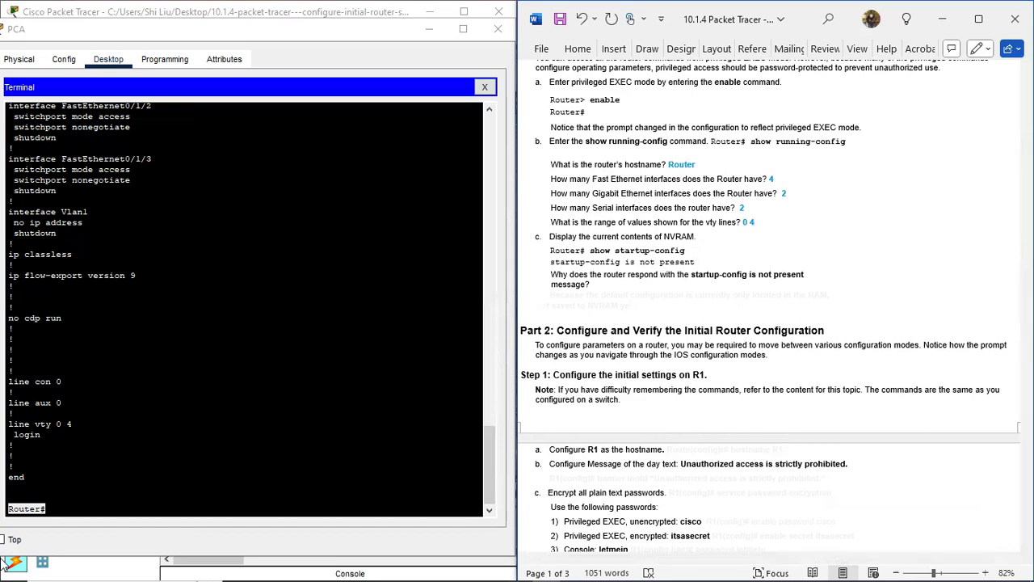
{"action": "left_click", "coordinate": [85, 503]}
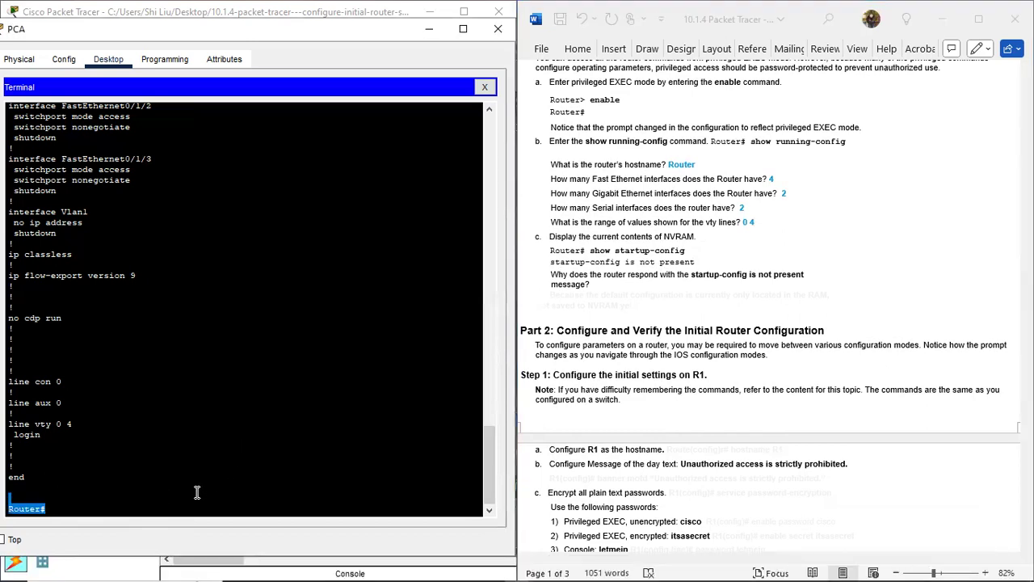
{"action": "left_click", "coordinate": [133, 507]}
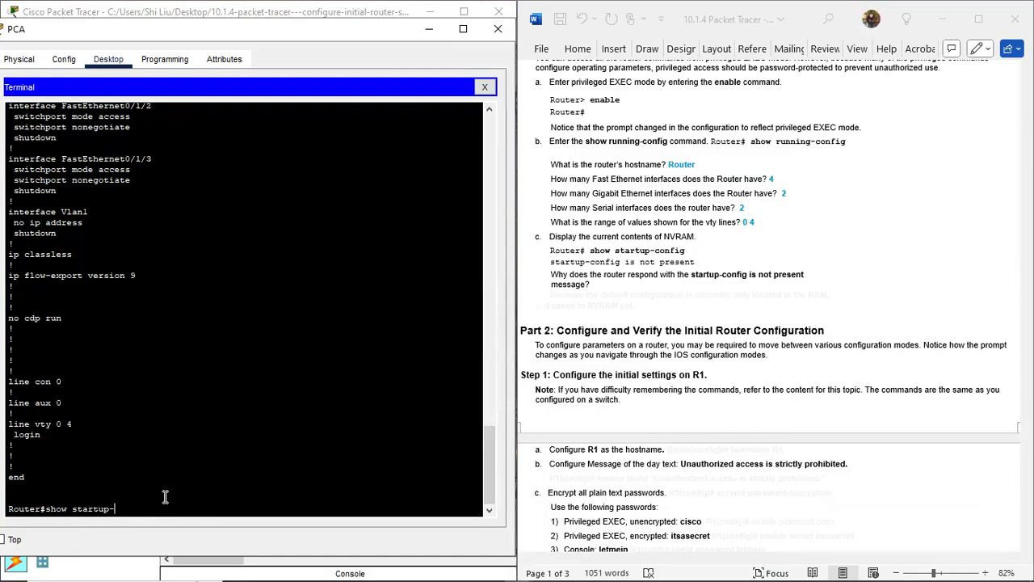
{"action": "key", "text": "Return"}
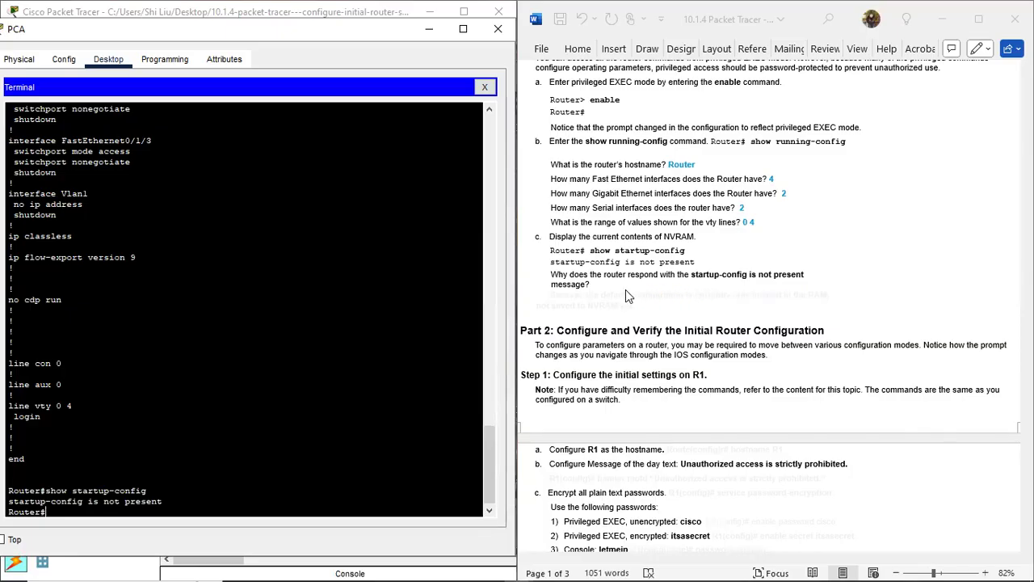
{"action": "scroll", "coordinate": [67, 268], "scroll_direction": "up", "scroll_amount": 9}
{"action": "scroll", "coordinate": [67, 269], "scroll_direction": "up", "scroll_amount": 3}
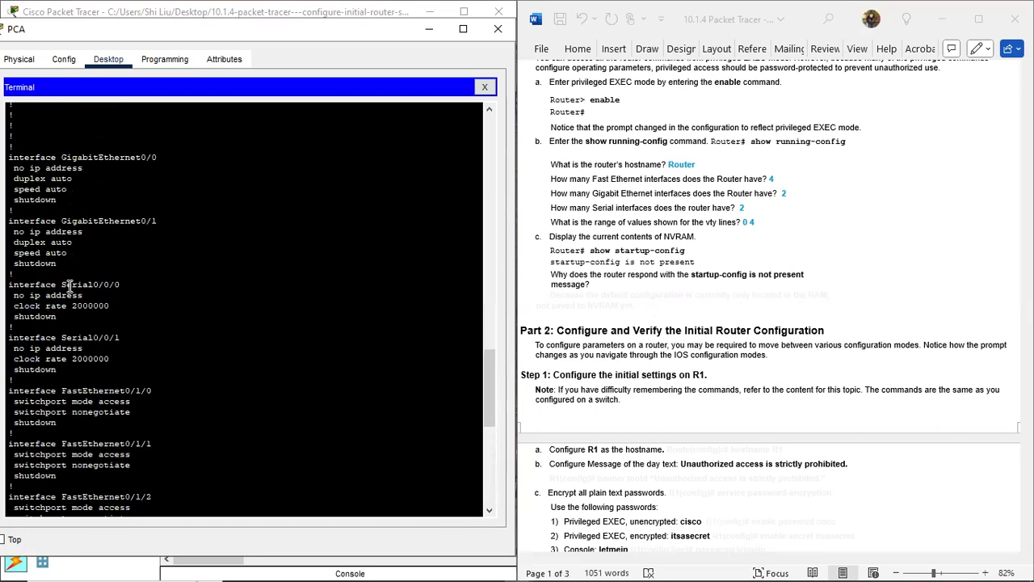
{"action": "scroll", "coordinate": [70, 284], "scroll_direction": "up", "scroll_amount": 5}
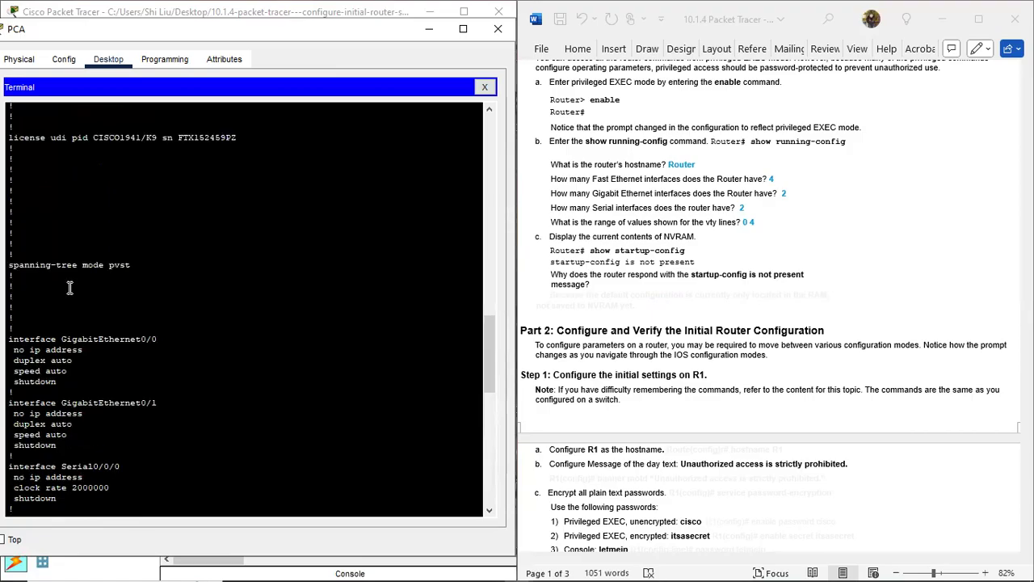
{"action": "scroll", "coordinate": [117, 275], "scroll_direction": "up", "scroll_amount": 7}
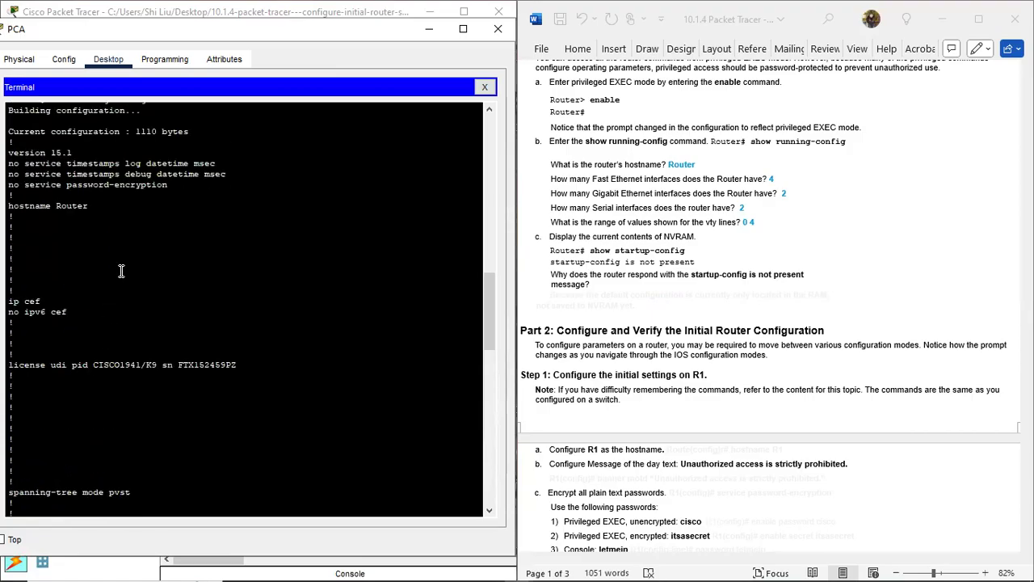
{"action": "left_click_drag", "start_coordinate": [147, 191], "coordinate": [71, 188]}
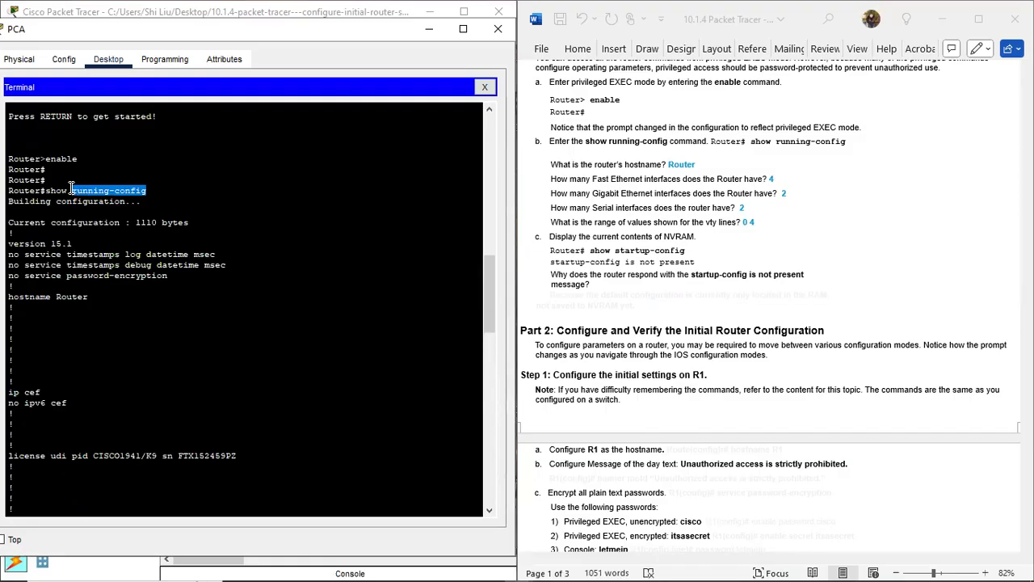
{"action": "left_click_drag", "start_coordinate": [71, 188], "coordinate": [150, 190]}
Step: Colour the 'only in RAM, not saved to NVRAM' answer blue and scroll to Part 2
{"action": "left_click", "coordinate": [612, 309]}
{"action": "left_click_drag", "start_coordinate": [550, 296], "coordinate": [663, 305]}
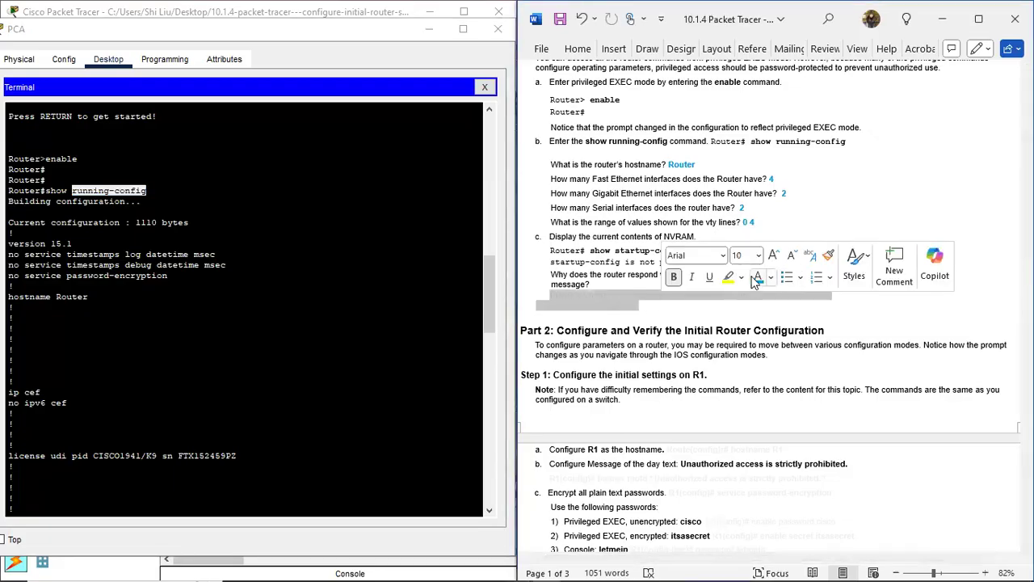
{"action": "left_click", "coordinate": [759, 281]}
{"action": "left_click", "coordinate": [661, 285]}
{"action": "scroll", "coordinate": [661, 285], "scroll_direction": "down", "scroll_amount": 4}
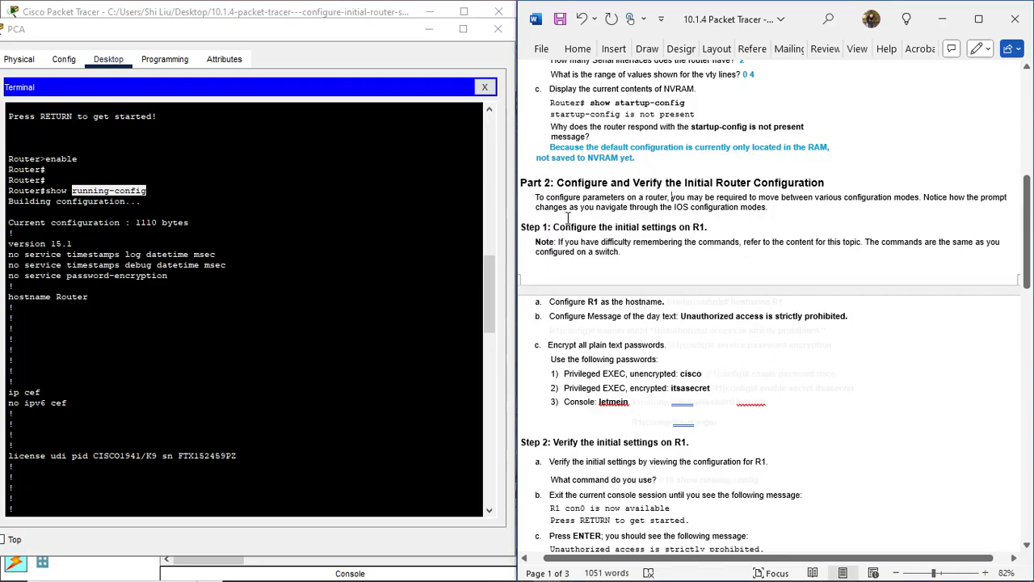
{"action": "scroll", "coordinate": [568, 217], "scroll_direction": "down", "scroll_amount": 1}
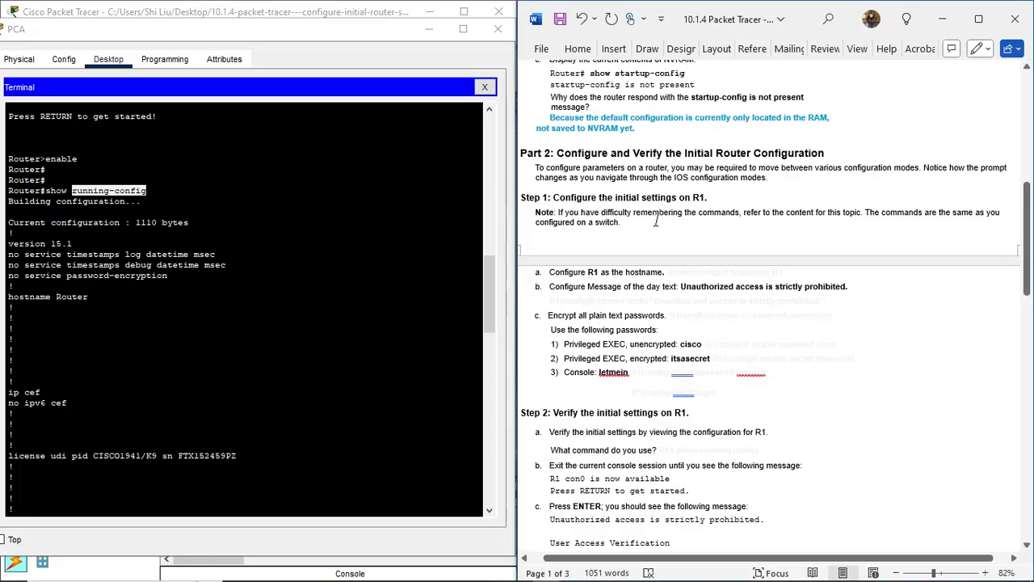
{"action": "scroll", "coordinate": [670, 225], "scroll_direction": "down", "scroll_amount": 3}
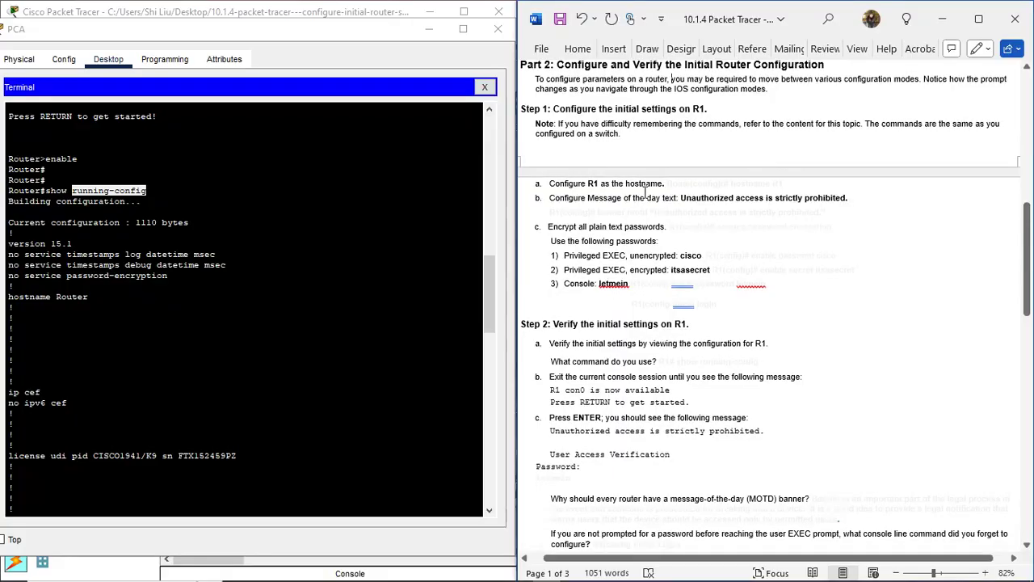
Step: Enter global configuration mode with configure terminal and rename the router to R1
{"action": "left_click", "coordinate": [97, 501]}
{"action": "key", "text": "Return"}
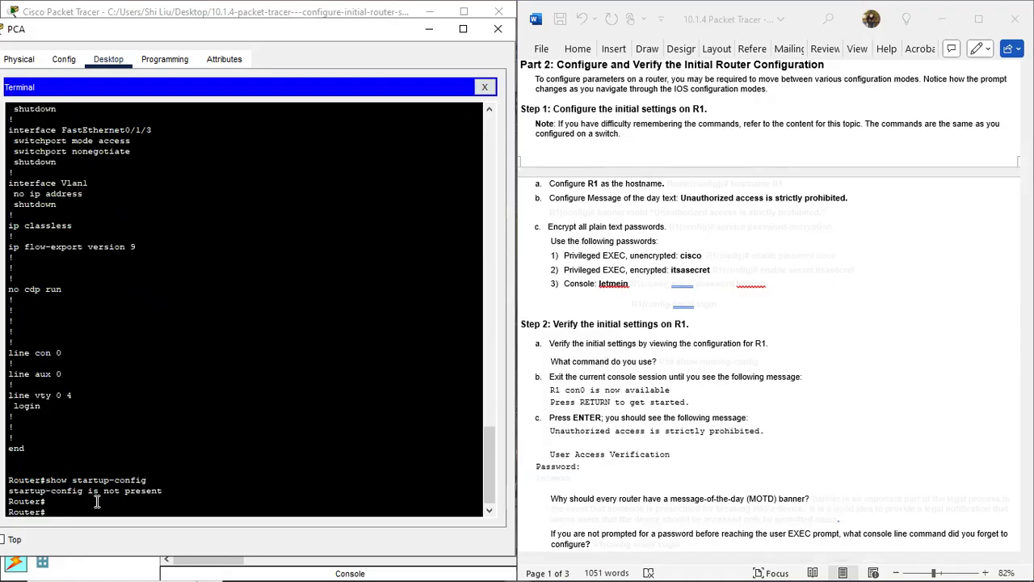
{"action": "type", "text": "onfigure terminal"}
{"action": "key", "text": "Return"}
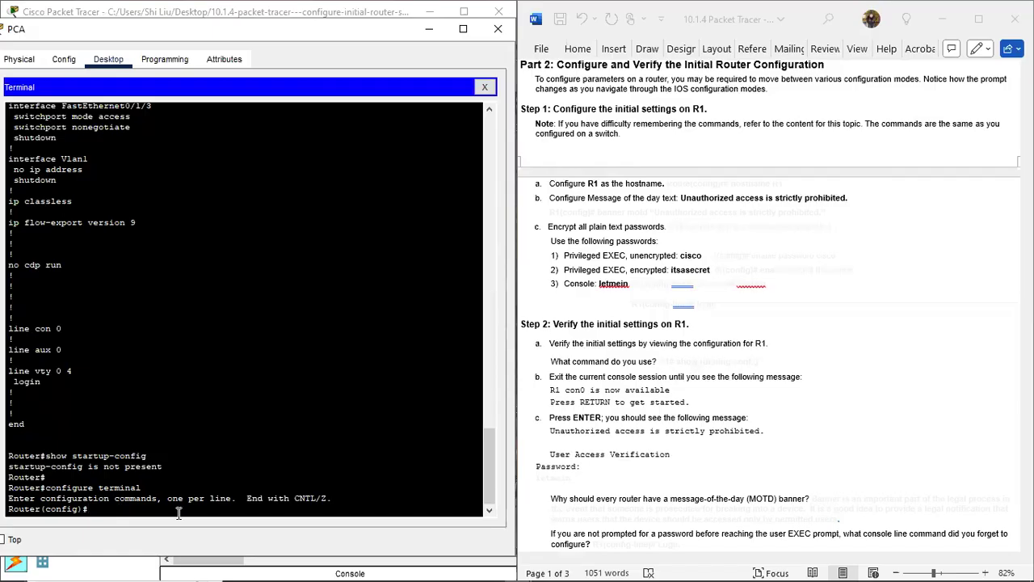
{"action": "type", "text": "hostname"}
{"action": "type", "text": "R1"}
{"action": "key", "text": "Return"}
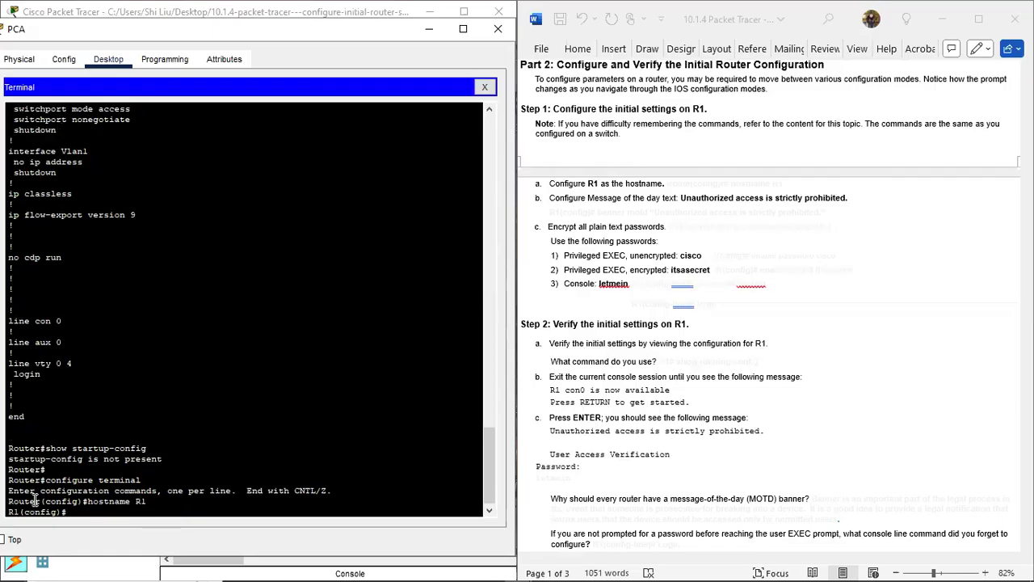
Step: Set the MOTD banner to "Unauthorized access is strictly prohibited."
{"action": "left_click_drag", "start_coordinate": [41, 502], "coordinate": [8, 510]}
{"action": "left_click", "coordinate": [102, 514]}
{"action": "key", "text": "Return"}
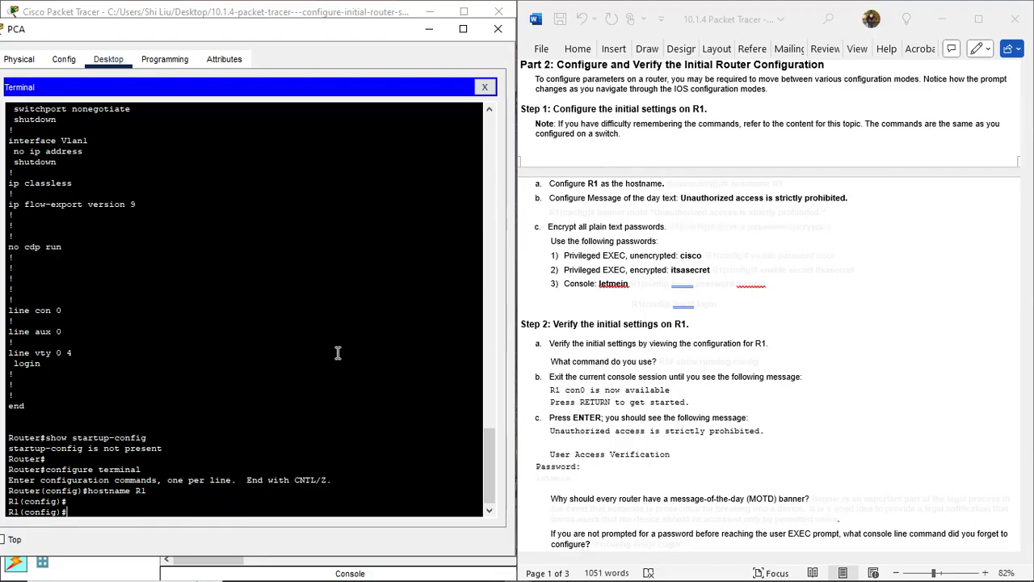
{"action": "type", "text": "banner motd \"\""}
{"action": "key", "text": "Left"}
{"action": "type", "text": "Unauthorized"}
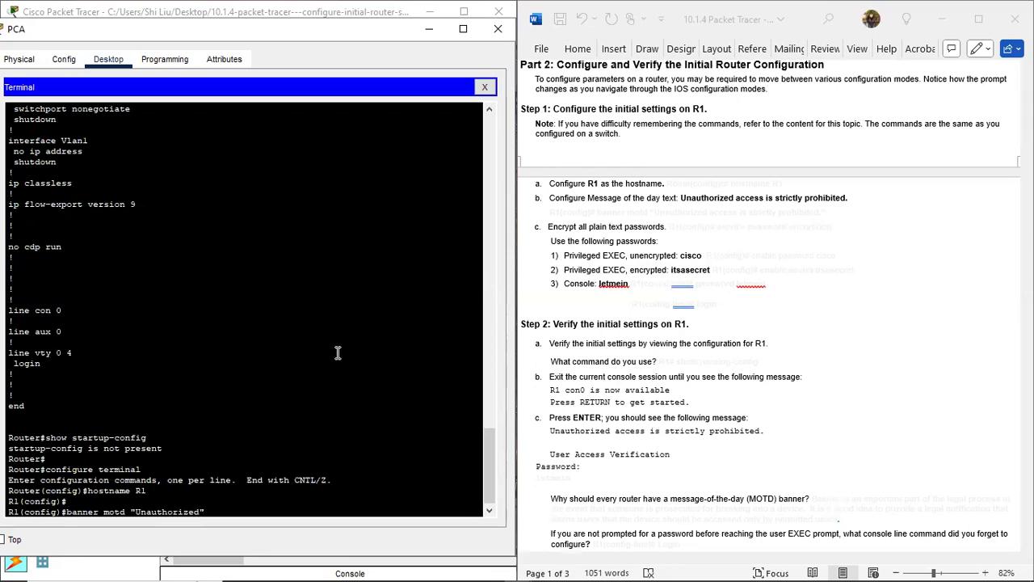
{"action": "type", "text": " access is strictly pr"}
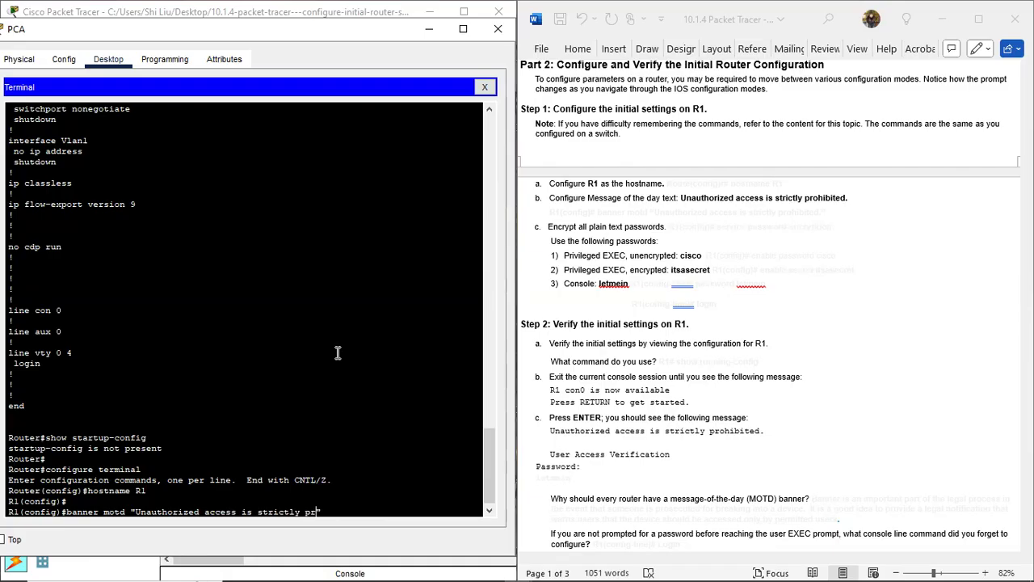
{"action": "type", "text": "ohibited."}
{"action": "key", "text": "Return"}
{"action": "key", "text": "Return"}
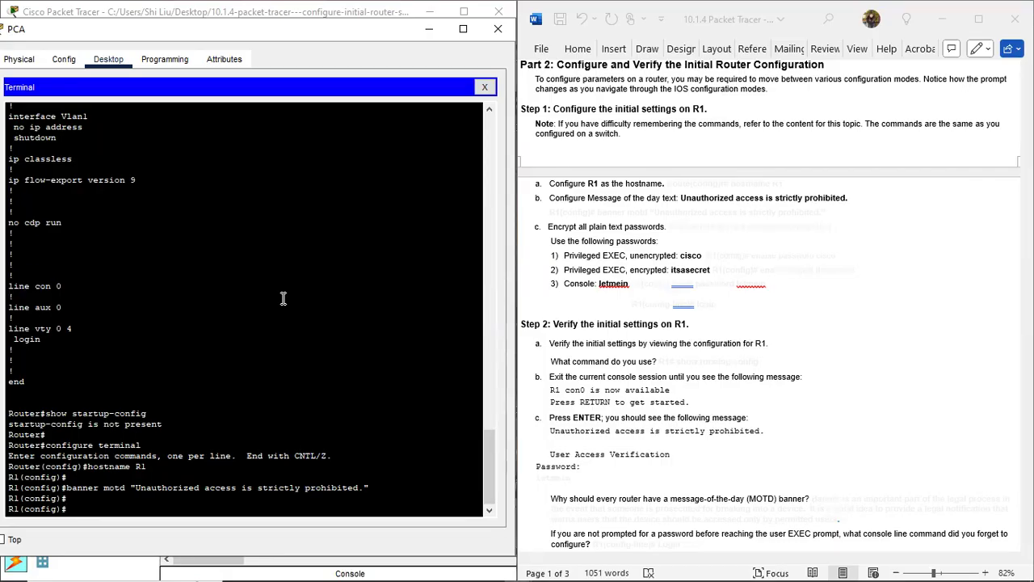
Step: Set the enable password and enable secret to the lab sheet values, then enter line console 0
{"action": "type", "text": "enable password cisco"}
{"action": "key", "text": "Return"}
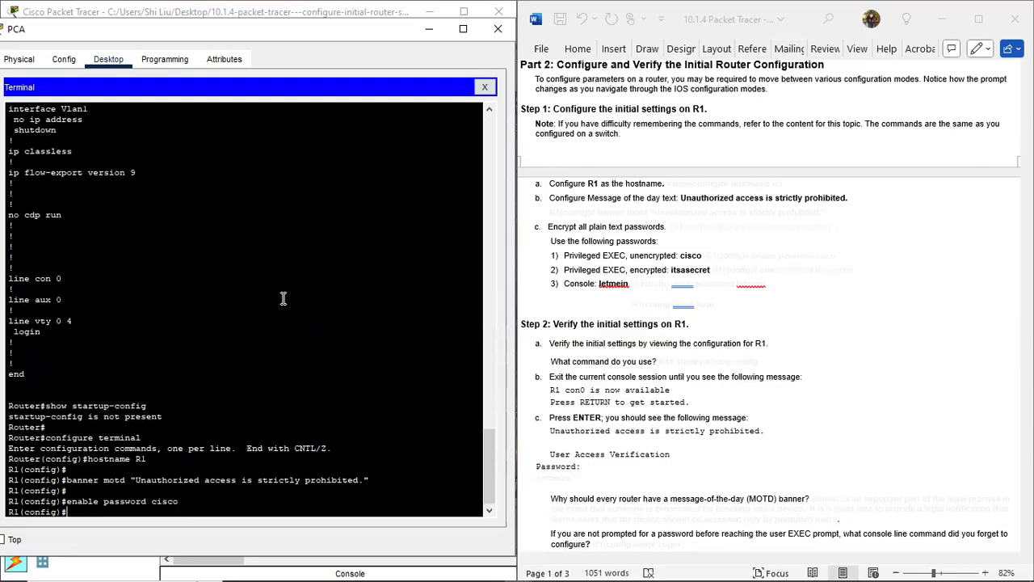
{"action": "key", "text": "Return"}
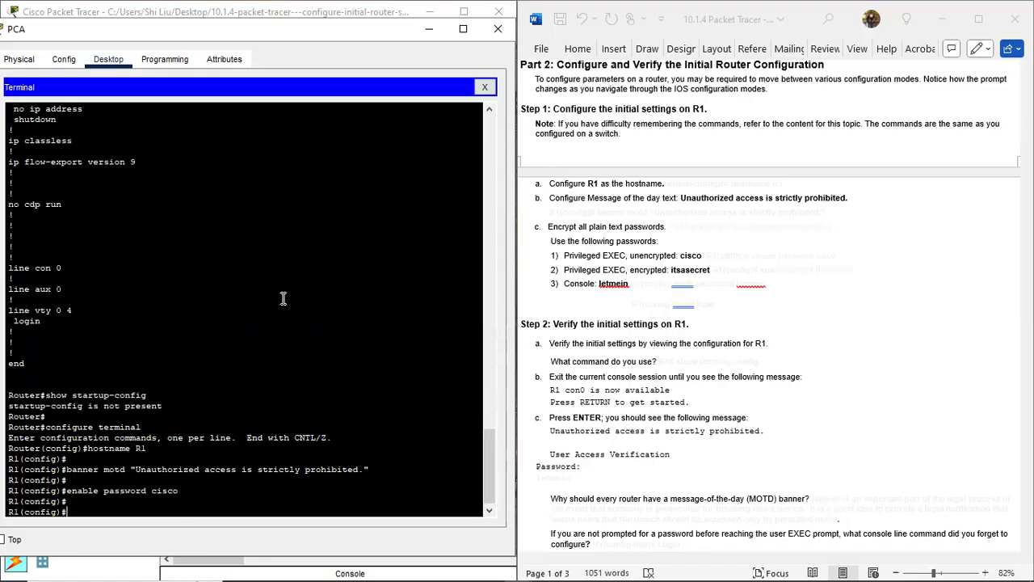
{"action": "type", "text": "enable secret itsasecret"}
{"action": "key", "text": "Return"}
{"action": "key", "text": "Return"}
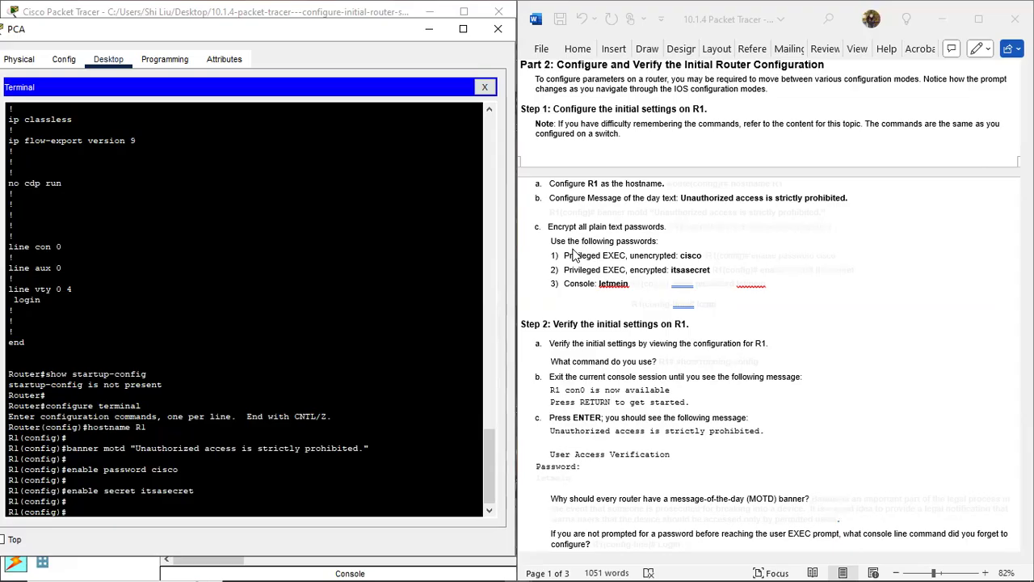
{"action": "type", "text": "line console 0"}
{"action": "key", "text": "Return"}
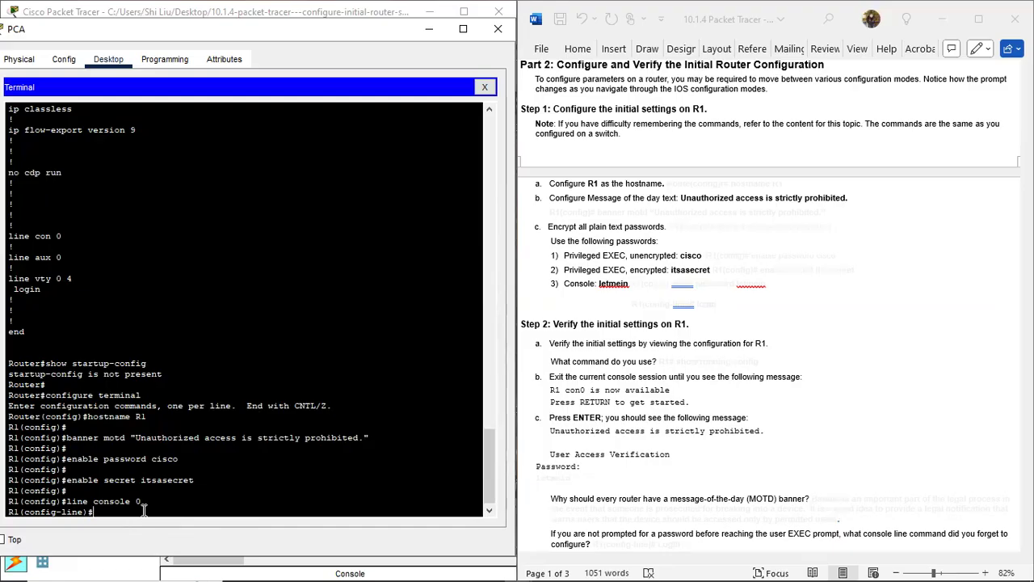
Step: Give console line 0 the lab sheet's console password and require login
{"action": "key", "text": "Return"}
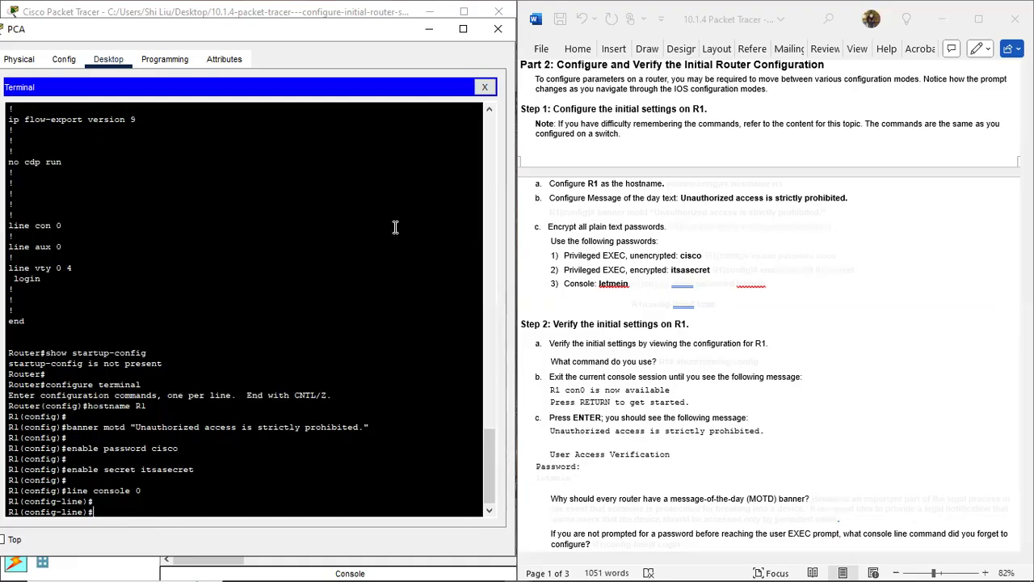
{"action": "type", "text": "password"}
{"action": "type", "text": "letmein"}
{"action": "key", "text": "Return"}
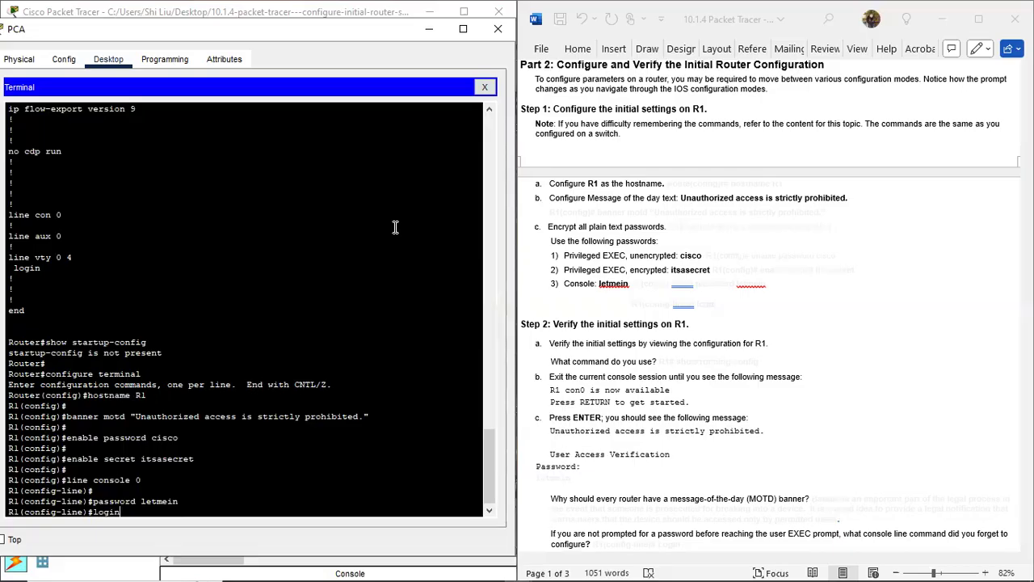
{"action": "key", "text": "Return"}
{"action": "key", "text": "Return"}
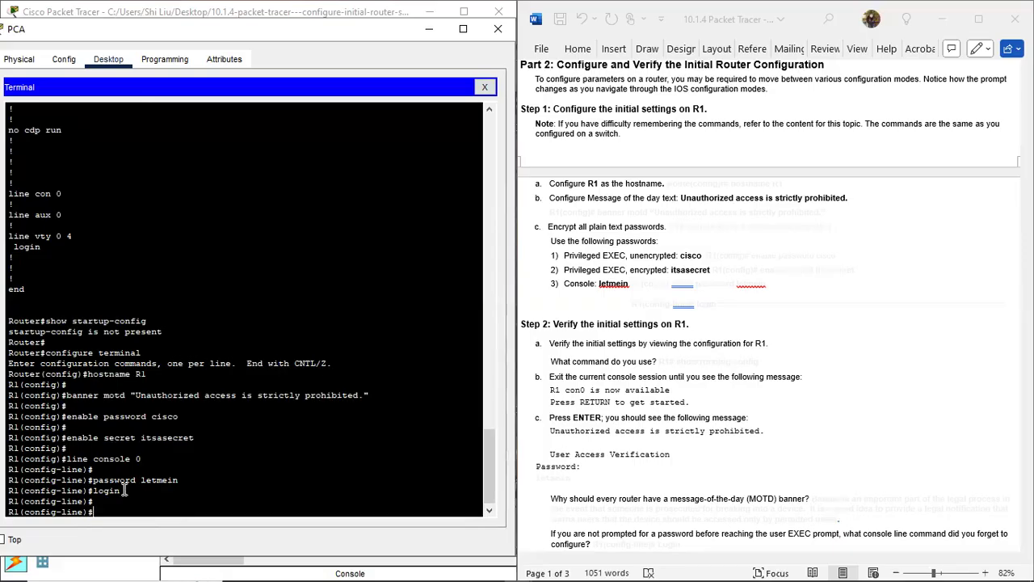
Step: Highlight the login and console password commands in the terminal output
{"action": "left_click_drag", "start_coordinate": [121, 491], "coordinate": [96, 491]}
{"action": "left_click_drag", "start_coordinate": [179, 480], "coordinate": [143, 482]}
{"action": "left_click_drag", "start_coordinate": [122, 491], "coordinate": [93, 490]}
{"action": "left_click", "coordinate": [126, 492]}
{"action": "double_click", "coordinate": [113, 489]}
{"action": "left_click_drag", "start_coordinate": [143, 480], "coordinate": [180, 480]}
{"action": "left_click", "coordinate": [125, 509]}
Step: Exit configuration mode with end and type show run at the R1# prompt
{"action": "type", "text": "end"}
{"action": "key", "text": "Return"}
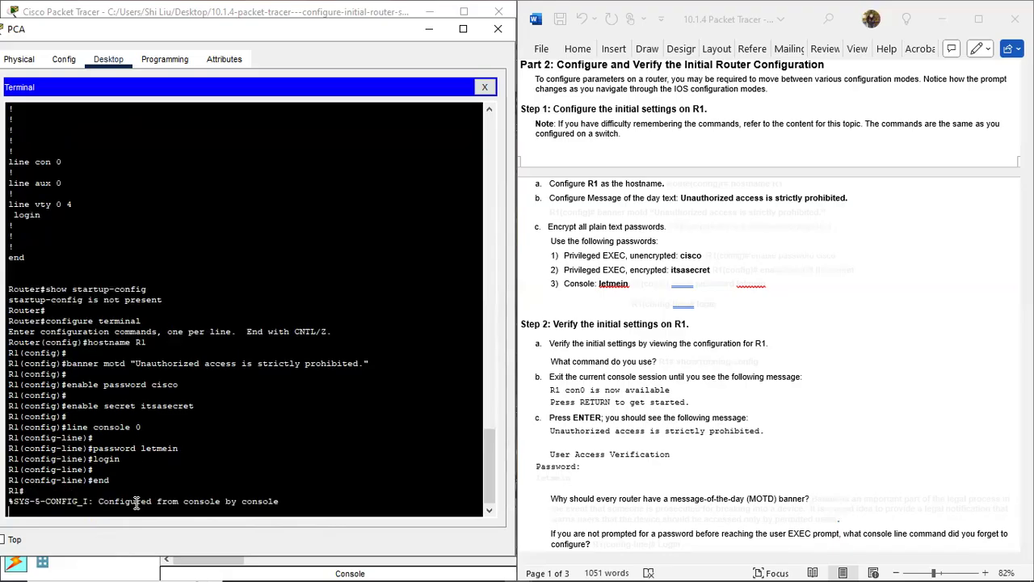
{"action": "key", "text": "Return"}
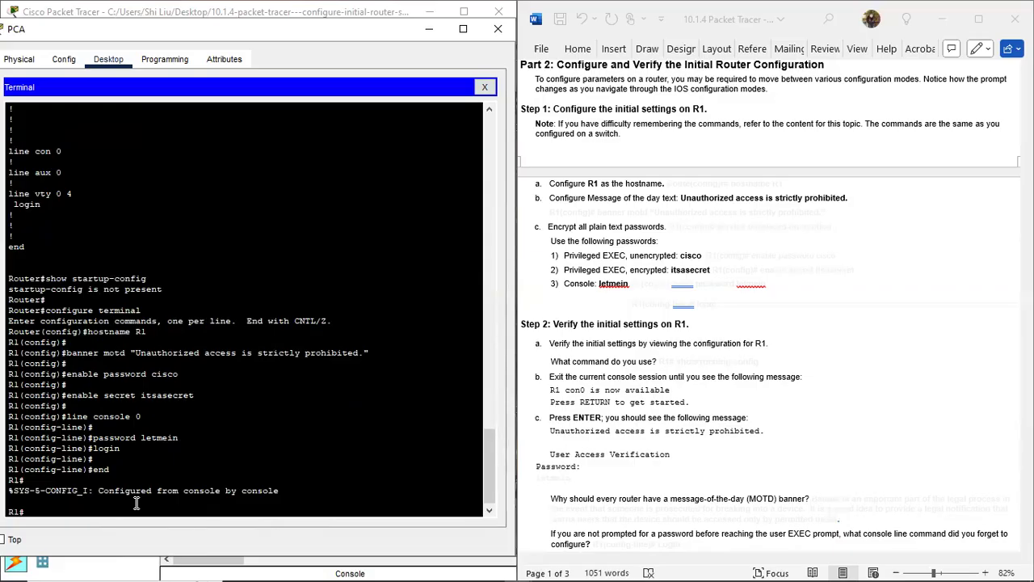
{"action": "type", "text": "show run"}
Step: Display R1's full running configuration with show run, paging past --More--
{"action": "key", "text": "Return"}
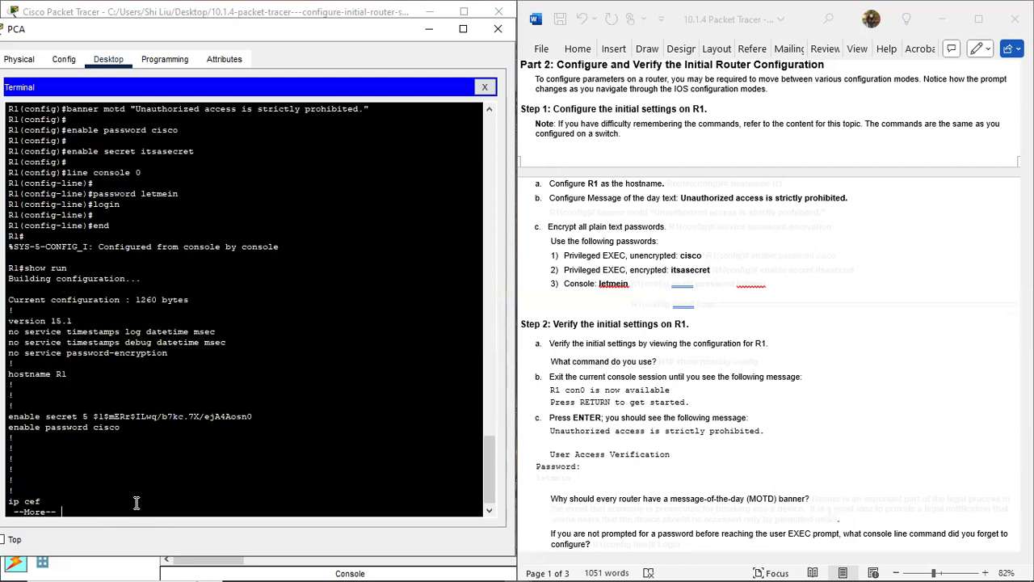
{"action": "key", "text": "space"}
{"action": "key", "text": "space"}
{"action": "key", "text": "space"}
{"action": "key", "text": "space"}
{"action": "key", "text": "space"}
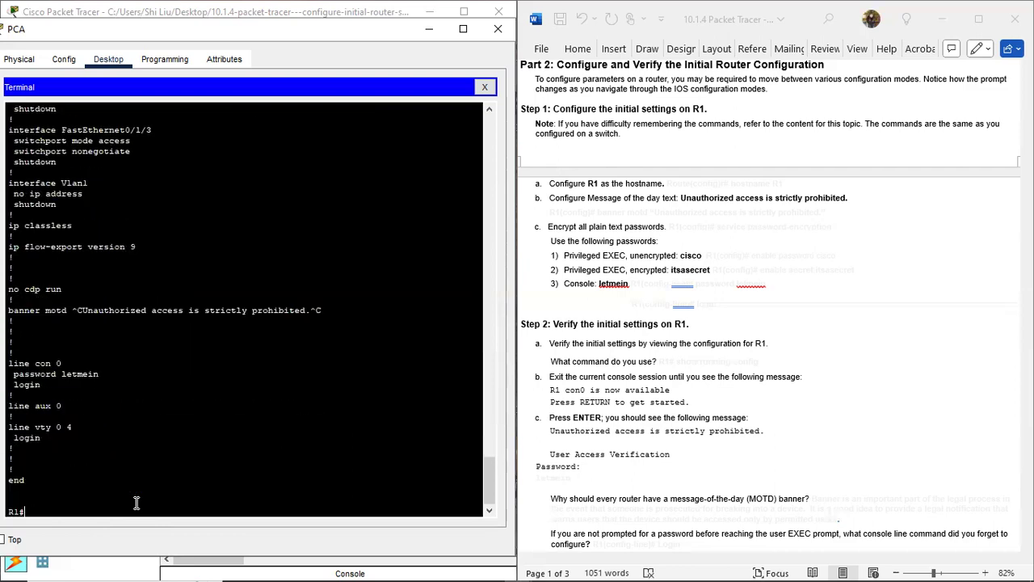
{"action": "scroll", "coordinate": [126, 402], "scroll_direction": "up", "scroll_amount": 20}
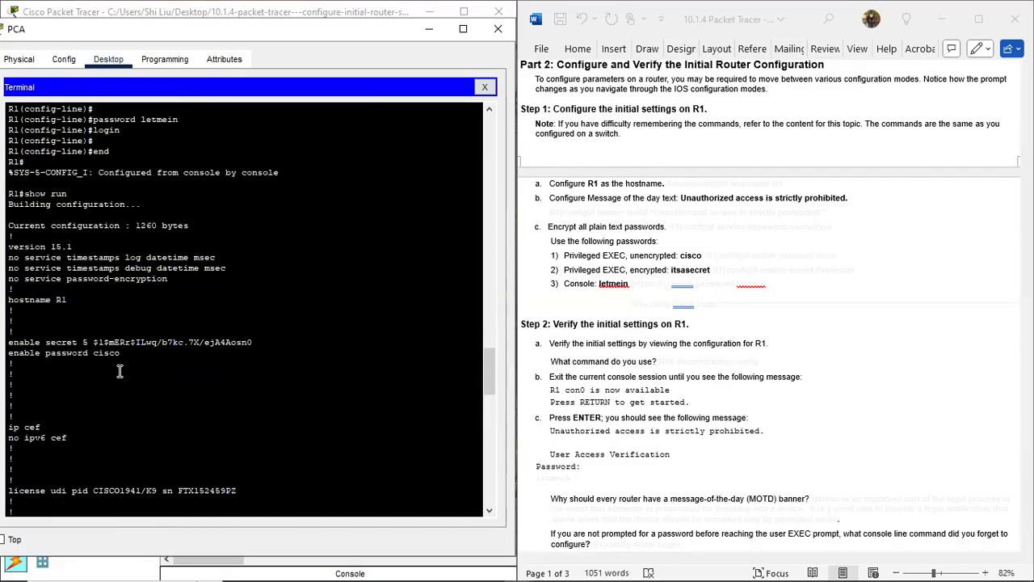
{"action": "scroll", "coordinate": [119, 371], "scroll_direction": "down", "scroll_amount": 3}
Step: Highlight the hostname R1, the enable secret hash and the plain-text enable password
{"action": "double_click", "coordinate": [63, 209]}
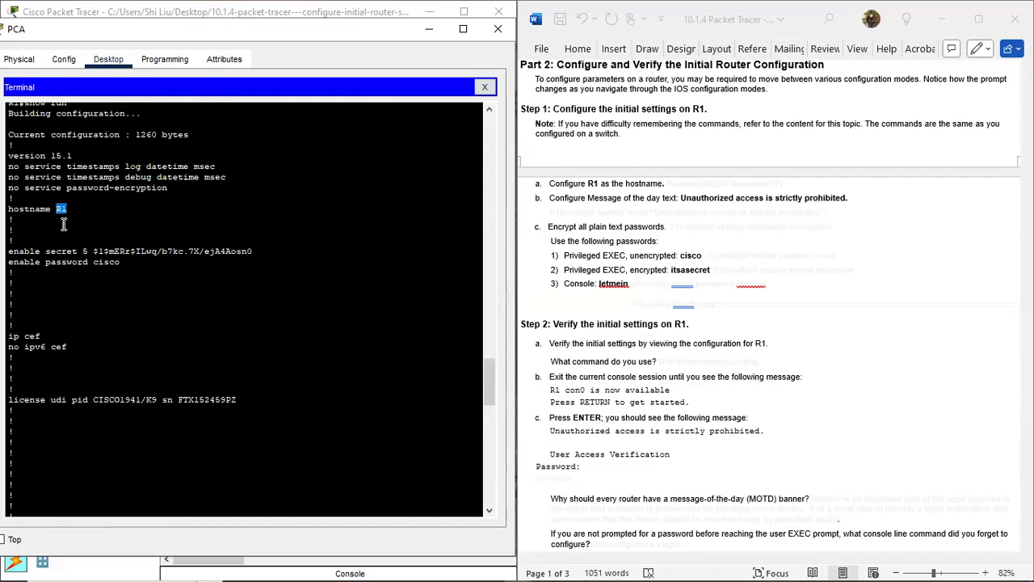
{"action": "left_click_drag", "start_coordinate": [10, 246], "coordinate": [77, 251]}
{"action": "left_click_drag", "start_coordinate": [81, 251], "coordinate": [255, 248]}
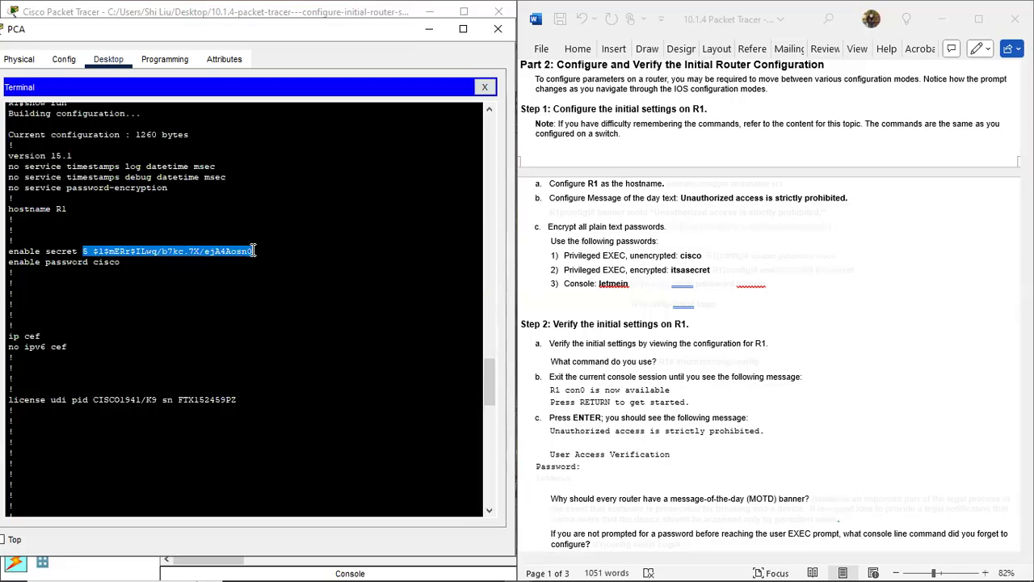
{"action": "left_click", "coordinate": [154, 250]}
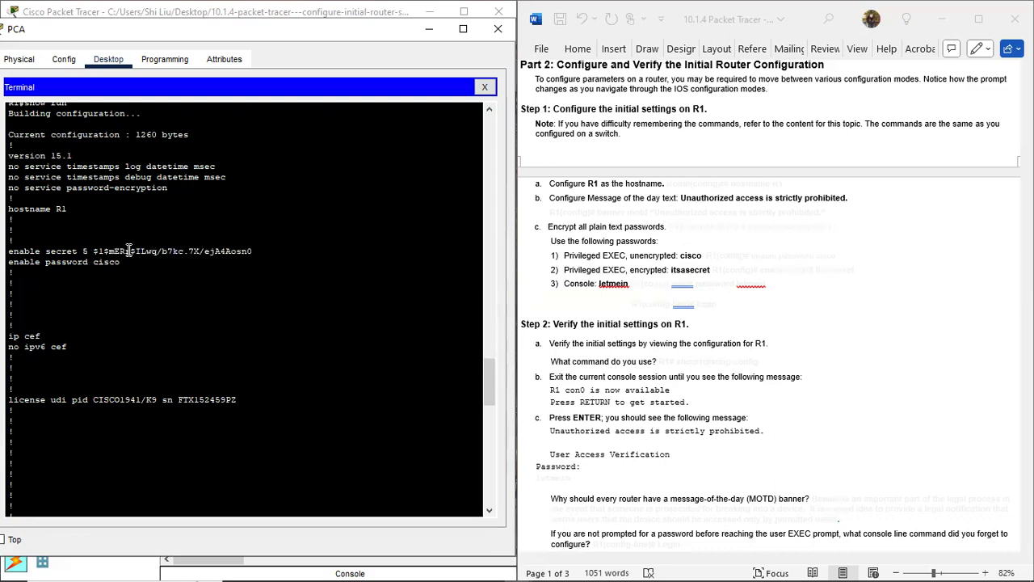
{"action": "left_click_drag", "start_coordinate": [257, 251], "coordinate": [85, 252]}
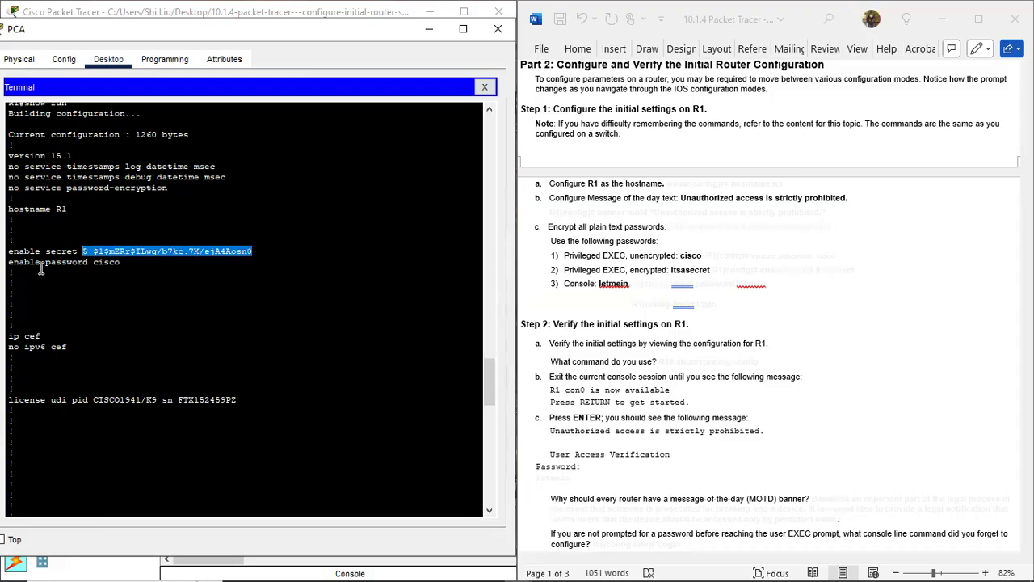
{"action": "left_click_drag", "start_coordinate": [10, 262], "coordinate": [88, 267]}
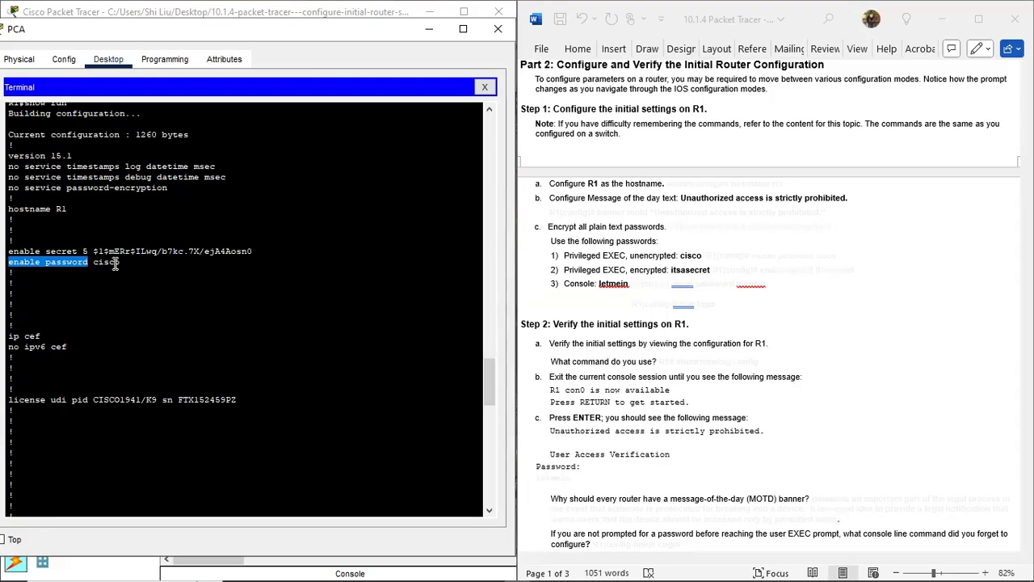
{"action": "left_click_drag", "start_coordinate": [120, 263], "coordinate": [94, 267]}
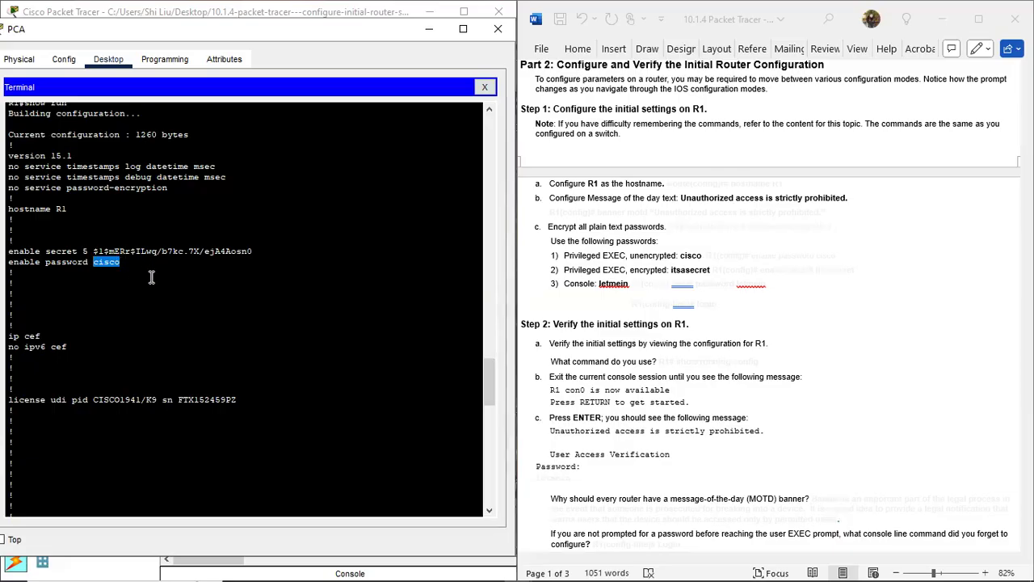
{"action": "left_click", "coordinate": [127, 263]}
Step: Highlight the plain-text console password further down the configuration
{"action": "scroll", "coordinate": [149, 295], "scroll_direction": "down", "scroll_amount": 15}
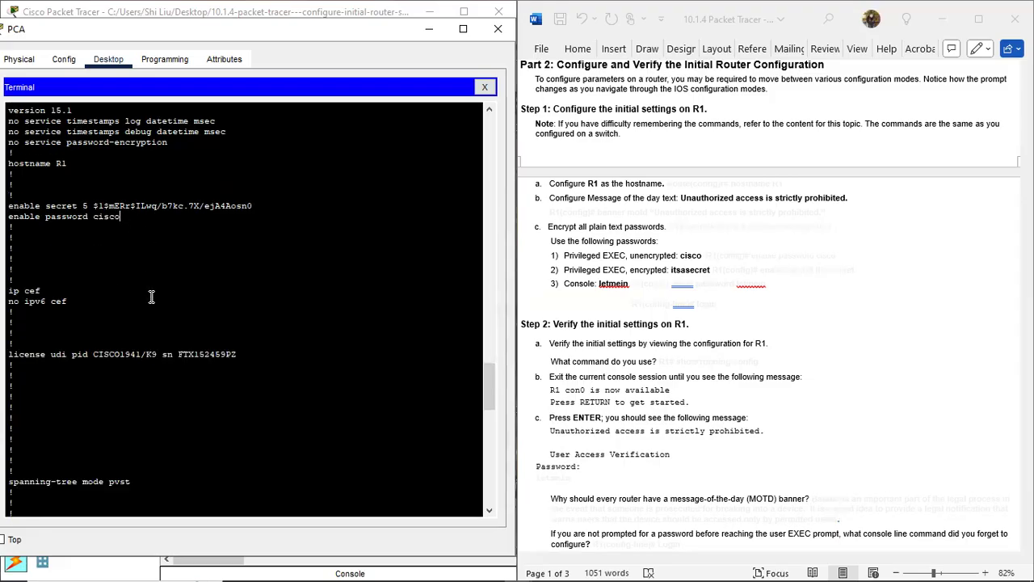
{"action": "scroll", "coordinate": [147, 300], "scroll_direction": "down", "scroll_amount": 9}
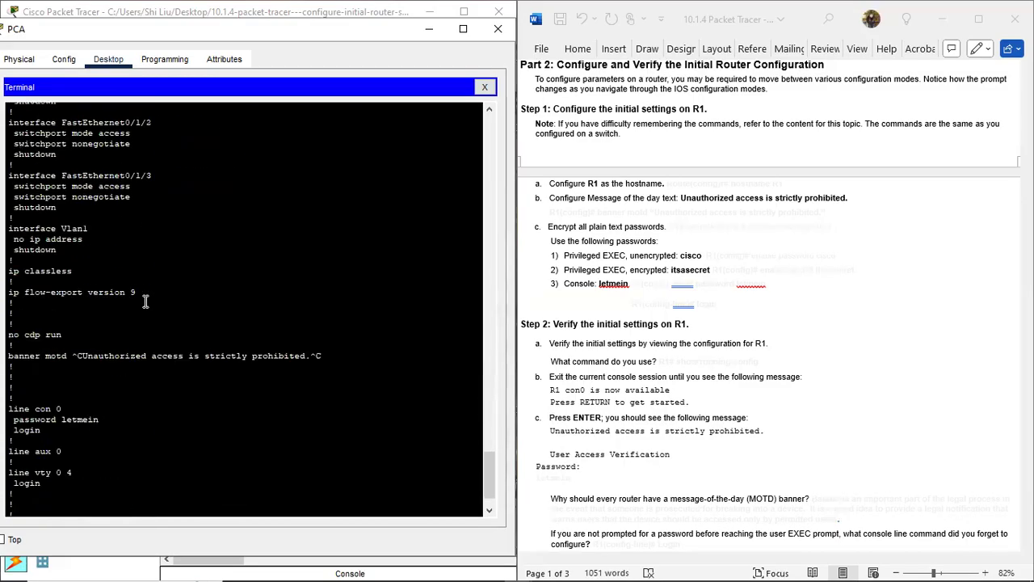
{"action": "scroll", "coordinate": [146, 302], "scroll_direction": "down", "scroll_amount": 2}
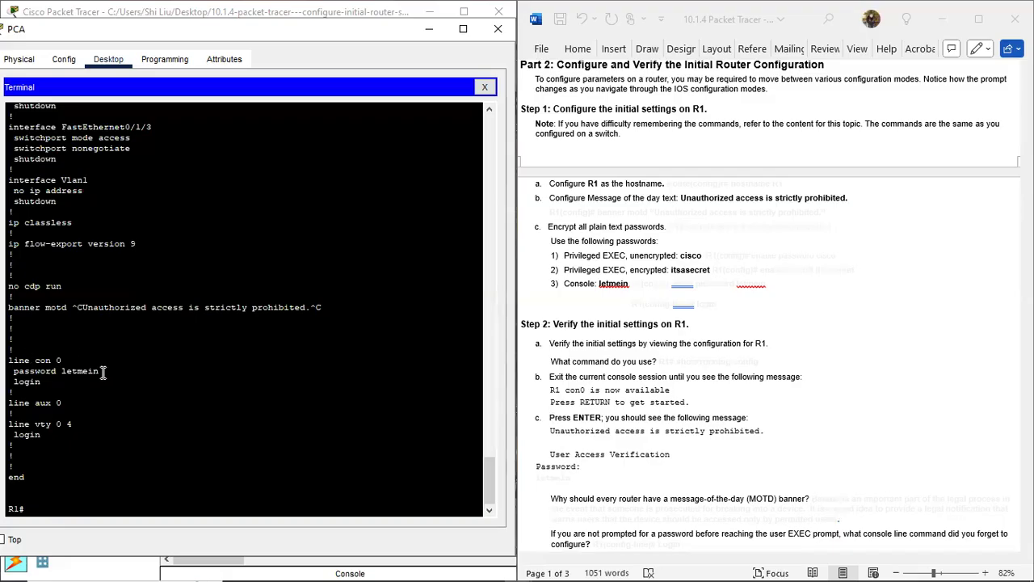
{"action": "left_click_drag", "start_coordinate": [102, 372], "coordinate": [63, 373]}
Step: Enable service password-encryption on R1 from global configuration mode
{"action": "left_click", "coordinate": [78, 375]}
{"action": "type", "text": "t"}
{"action": "key", "text": "Return"}
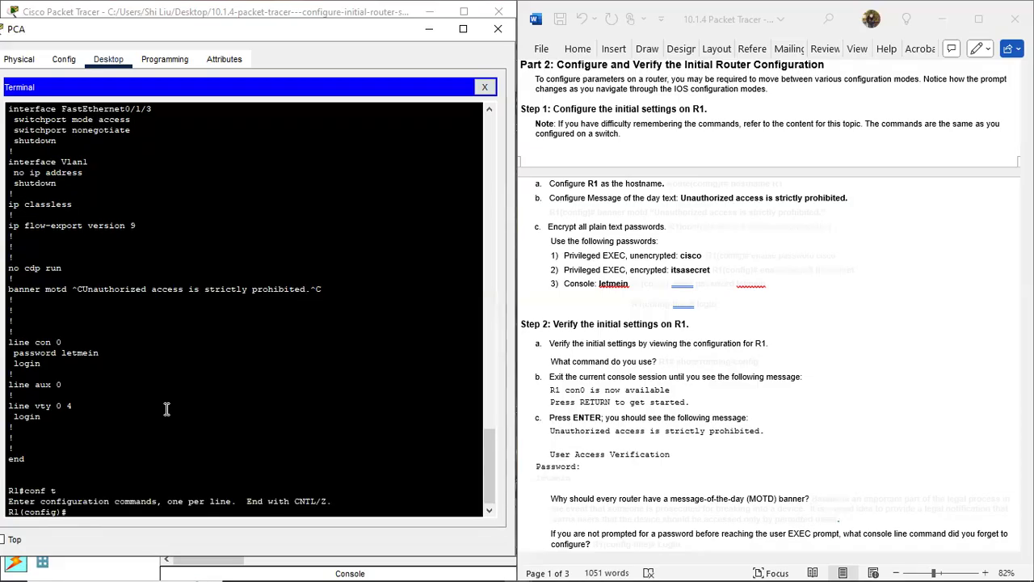
{"action": "type", "text": "service passw"}
{"action": "type", "text": "ord-encryption"}
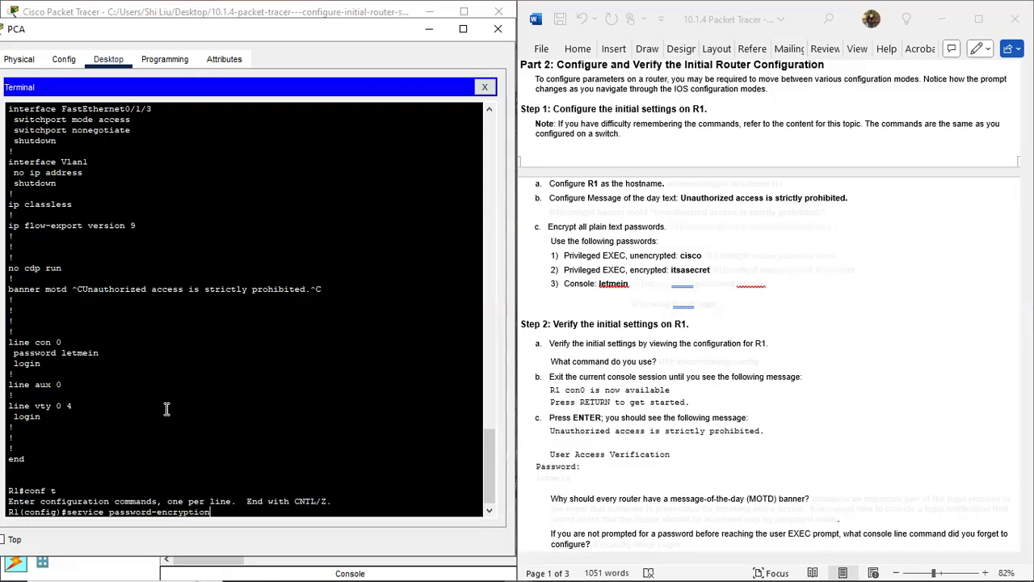
{"action": "key", "text": "Return"}
{"action": "key", "text": "Return"}
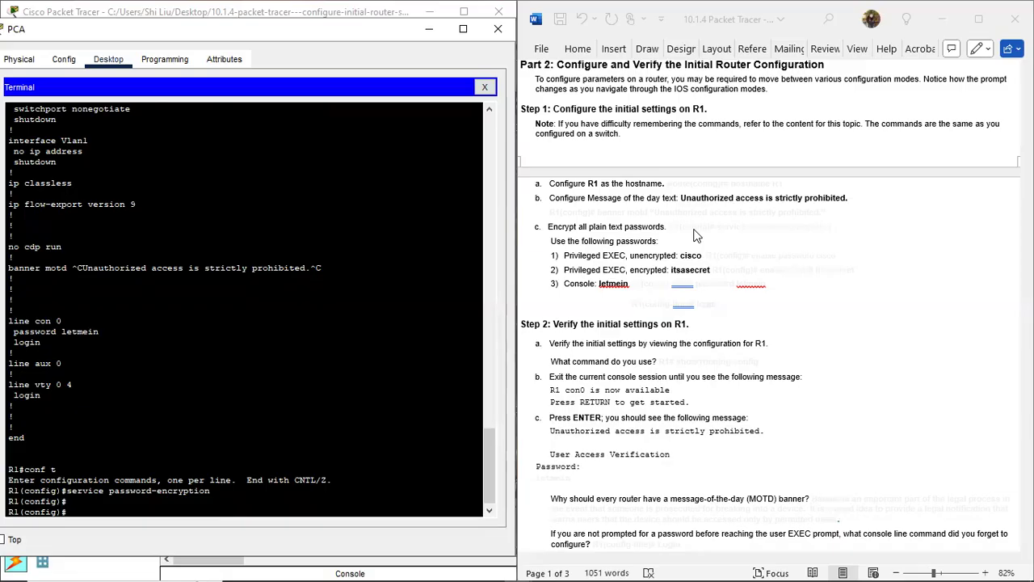
Step: Return to privileged EXEC with end and list the running configuration again
{"action": "type", "text": "end"}
{"action": "key", "text": "Return"}
{"action": "type", "text": "sh r"}
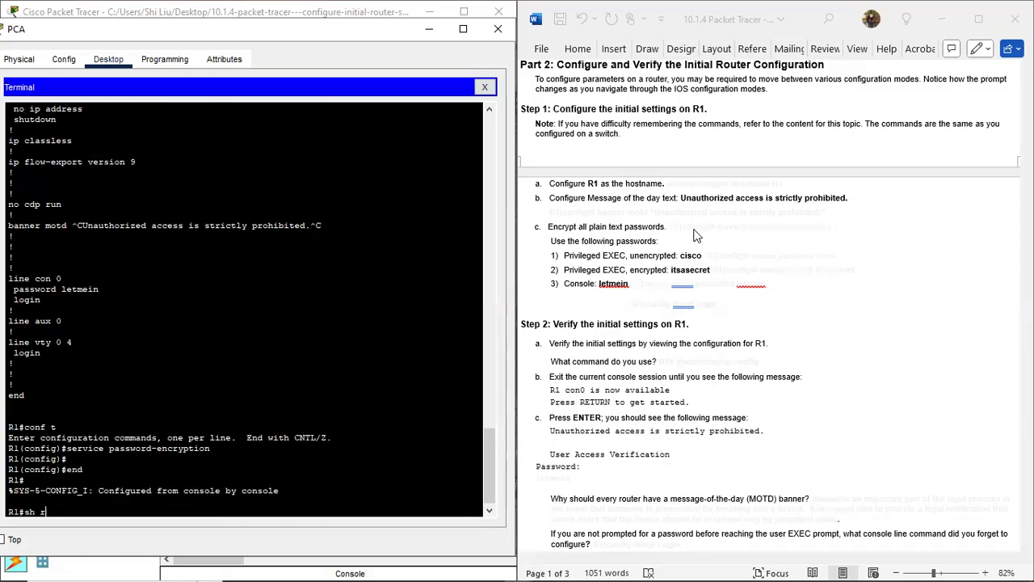
{"action": "key", "text": "Return"}
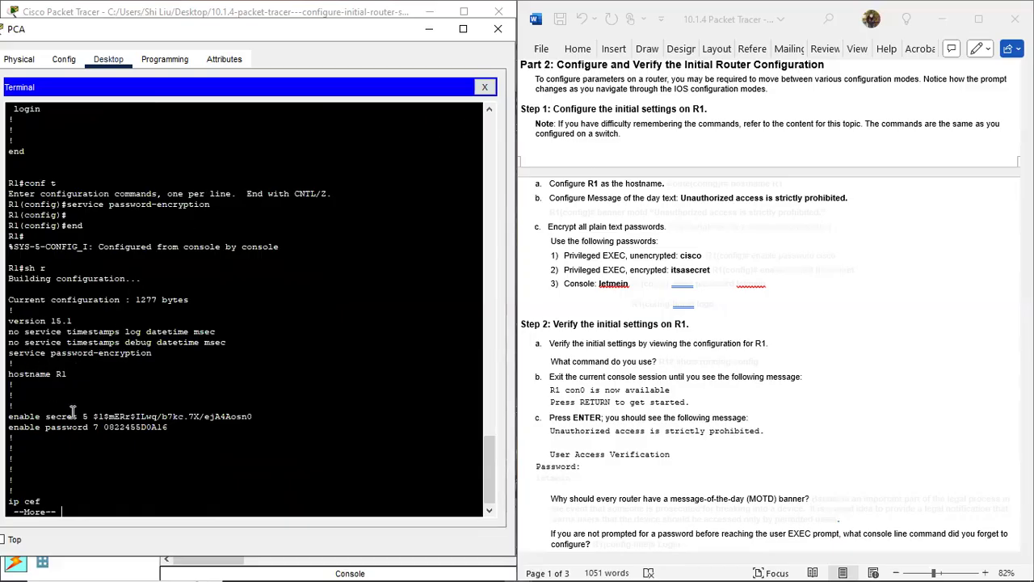
Step: Mark the encrypted enable secret and enable password entries in the configuration
{"action": "key", "text": "space"}
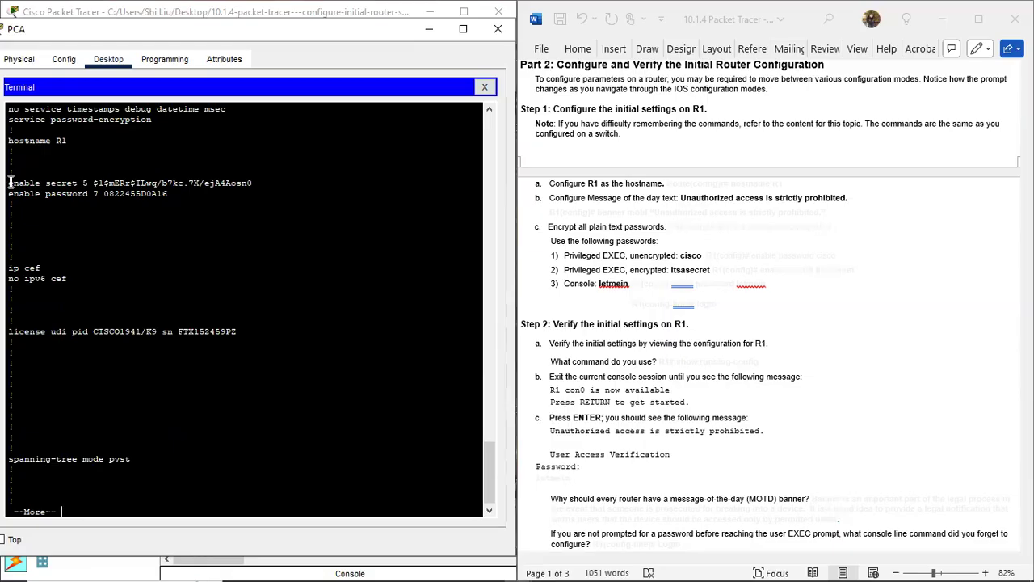
{"action": "left_click_drag", "start_coordinate": [8, 183], "coordinate": [71, 185]}
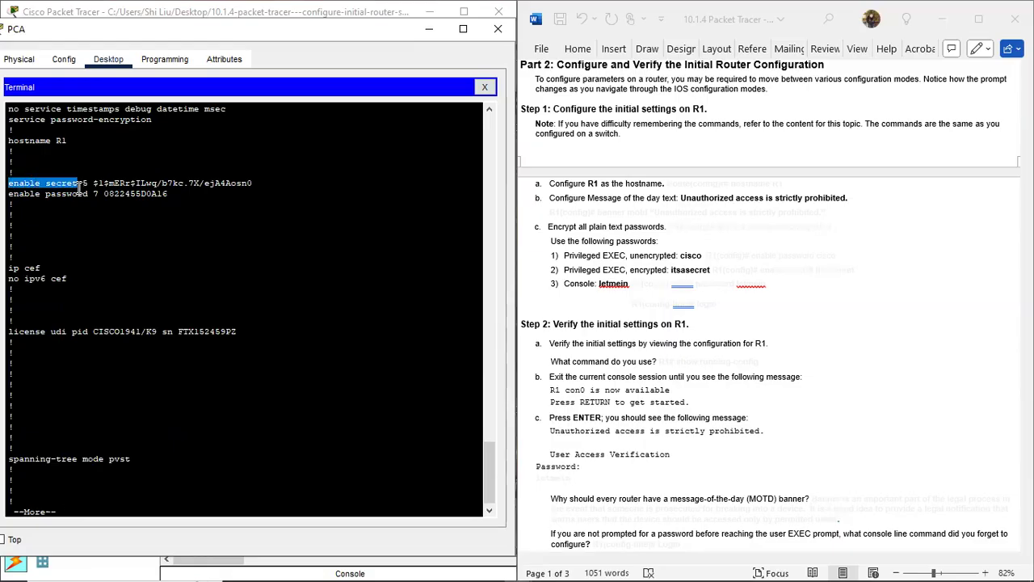
{"action": "left_click_drag", "start_coordinate": [84, 183], "coordinate": [265, 182]}
{"action": "left_click_drag", "start_coordinate": [94, 196], "coordinate": [173, 199]}
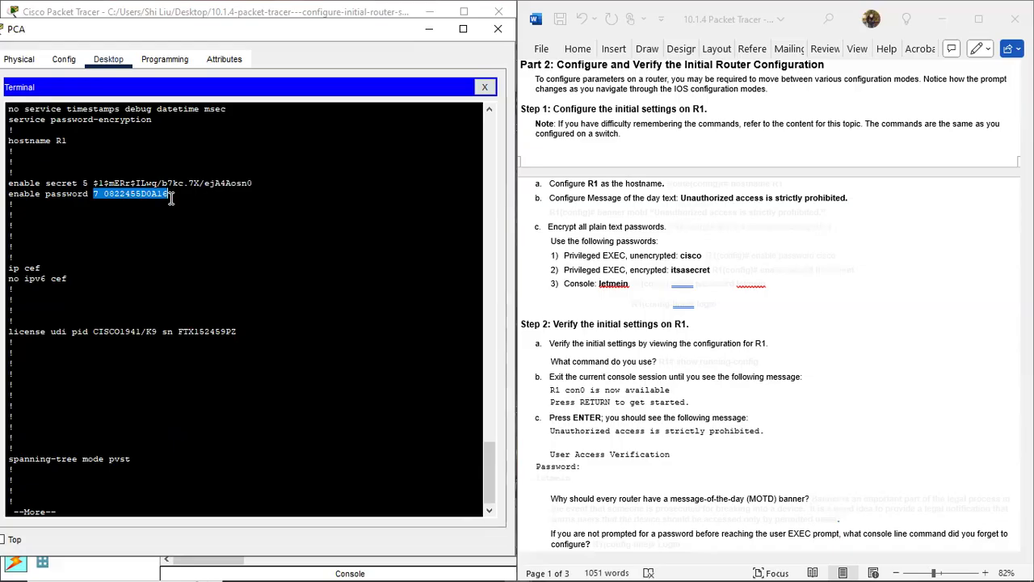
{"action": "left_click", "coordinate": [215, 410]}
Step: Show the rest of the config, marking the encrypted console password and service password-encryption line
{"action": "key", "text": "space"}
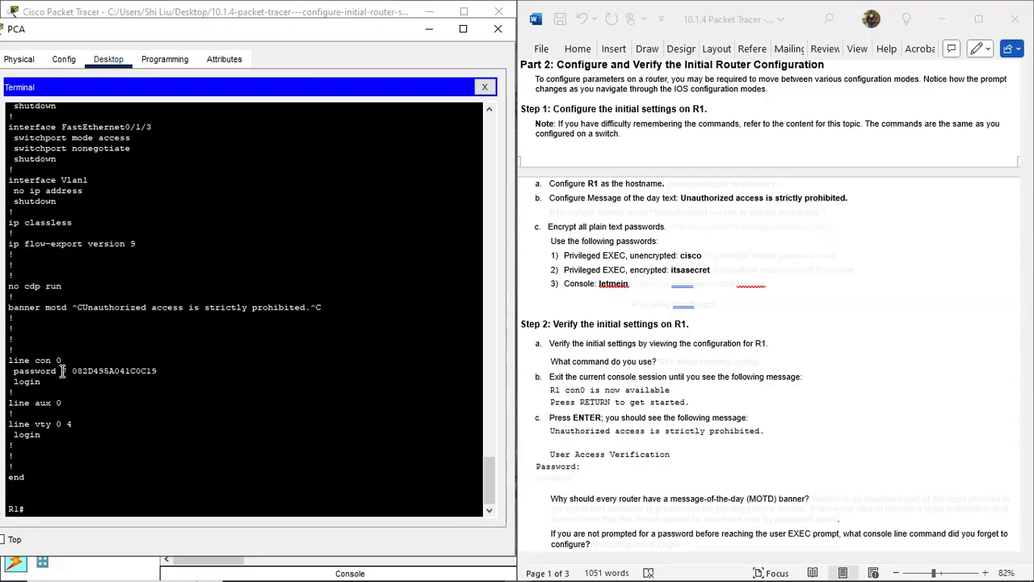
{"action": "left_click_drag", "start_coordinate": [61, 371], "coordinate": [168, 372]}
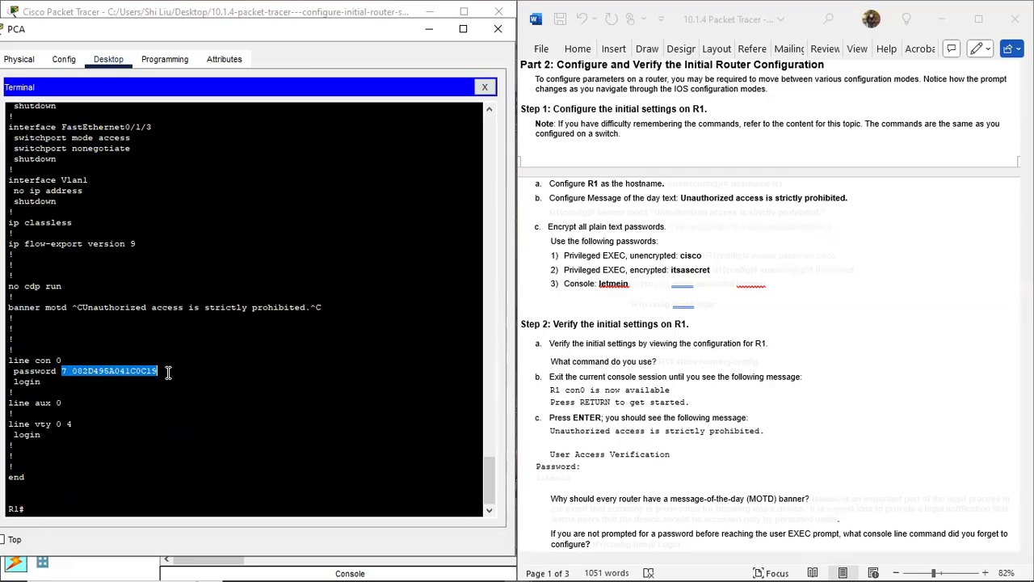
{"action": "left_click", "coordinate": [168, 371]}
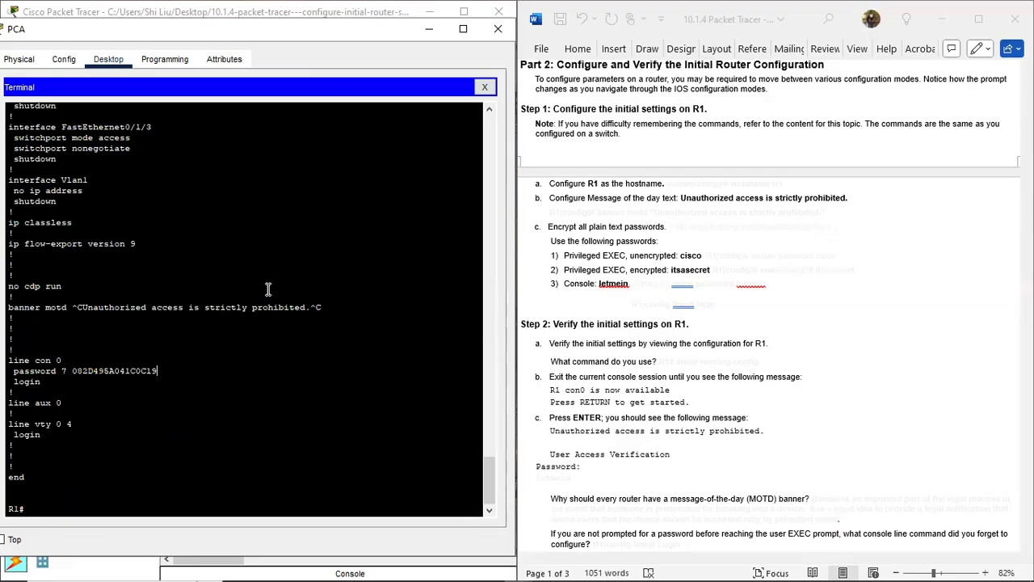
{"action": "scroll", "coordinate": [269, 285], "scroll_direction": "up", "scroll_amount": 10}
{"action": "scroll", "coordinate": [258, 279], "scroll_direction": "up", "scroll_amount": 12}
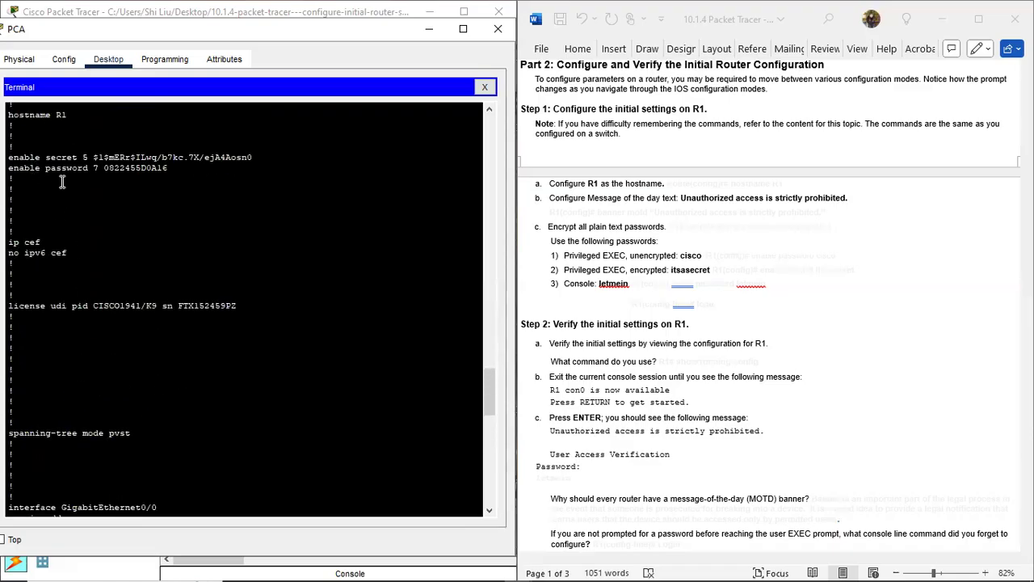
{"action": "scroll", "coordinate": [62, 181], "scroll_direction": "up", "scroll_amount": 4}
{"action": "left_click_drag", "start_coordinate": [154, 230], "coordinate": [10, 233]}
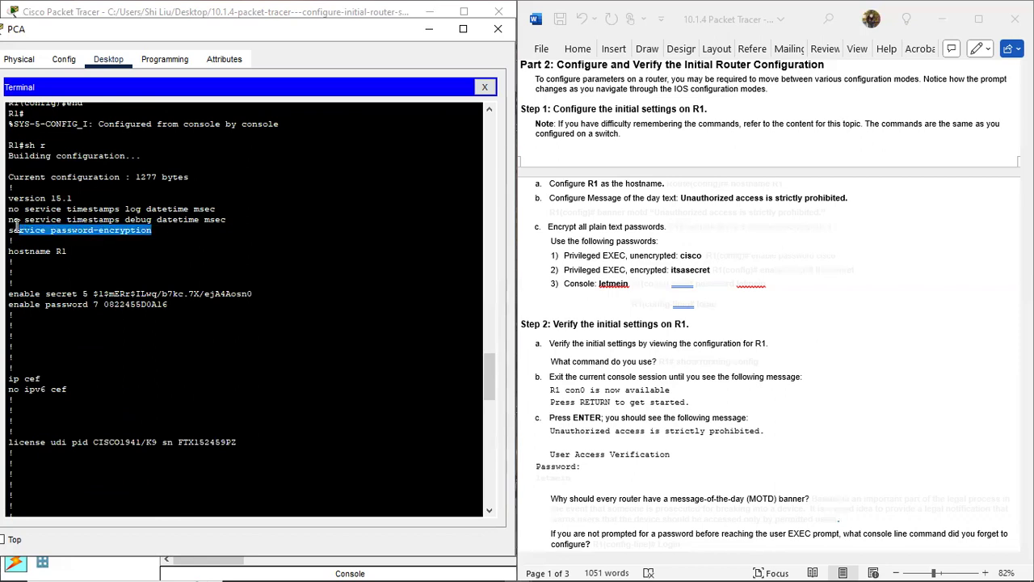
{"action": "left_click", "coordinate": [715, 293]}
{"action": "scroll", "coordinate": [685, 233], "scroll_direction": "up", "scroll_amount": 1}
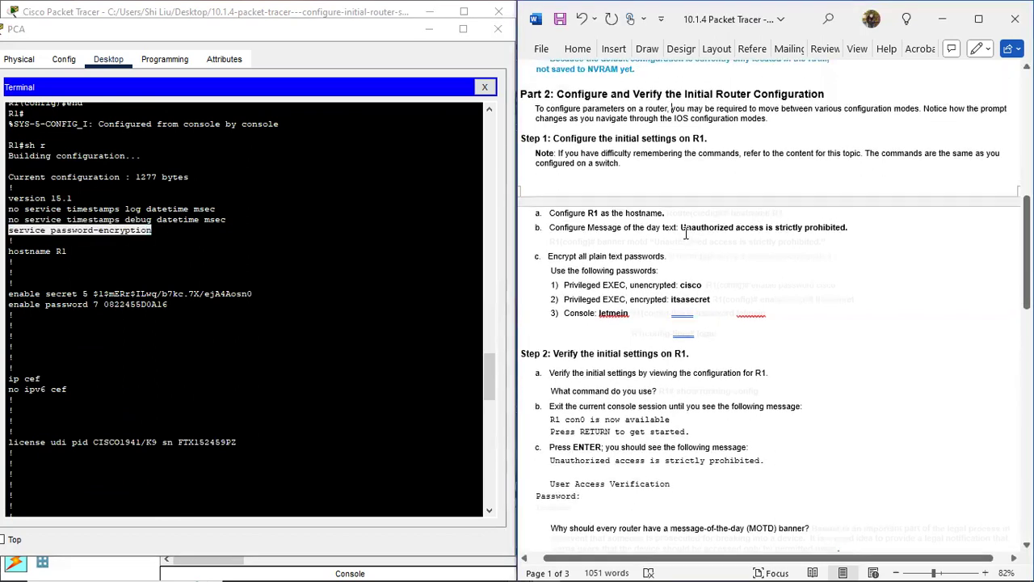
{"action": "left_click_drag", "start_coordinate": [670, 213], "coordinate": [814, 219]}
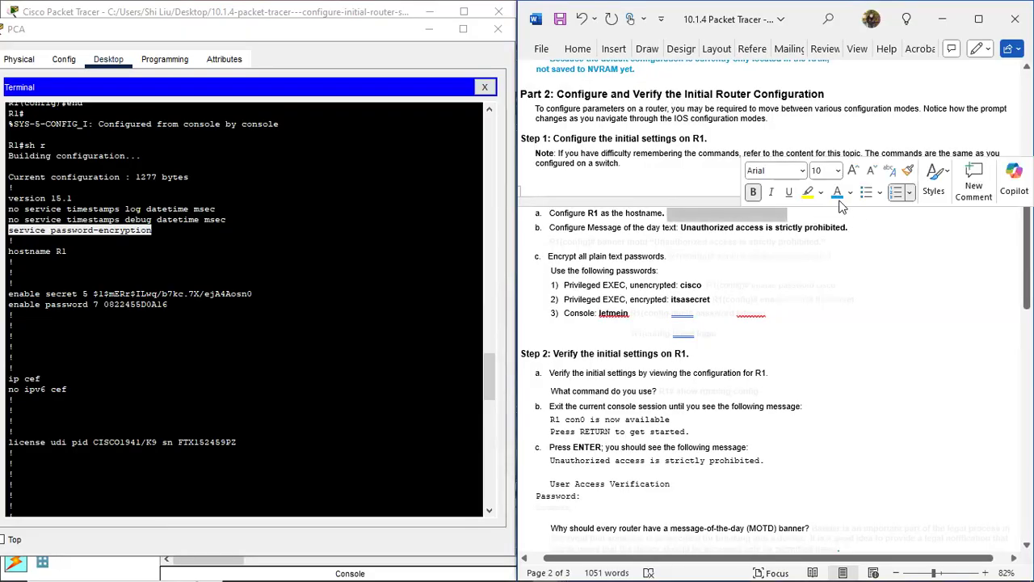
{"action": "left_click", "coordinate": [837, 193]}
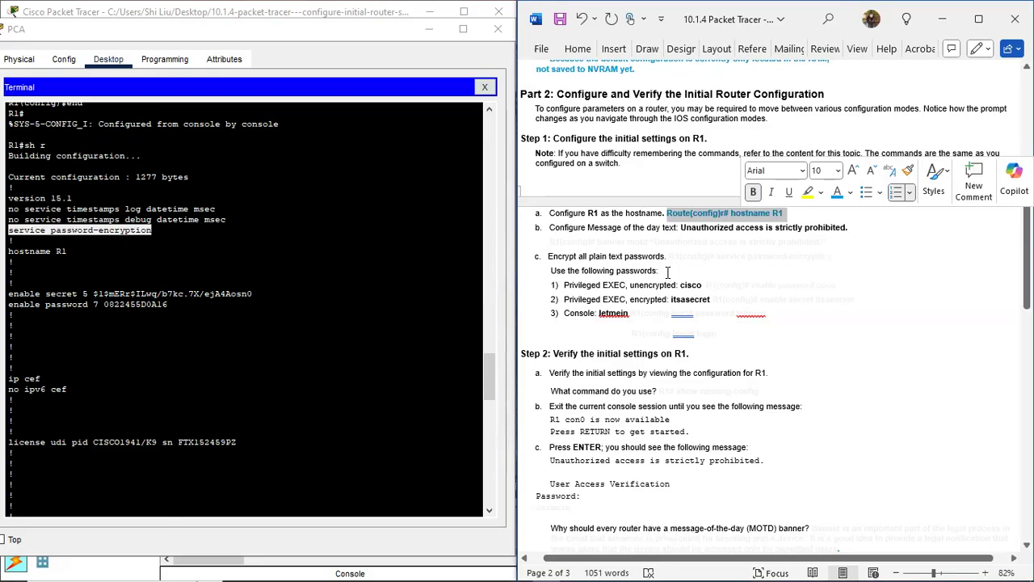
{"action": "left_click_drag", "start_coordinate": [670, 257], "coordinate": [856, 261]}
{"action": "left_click", "coordinate": [837, 234]}
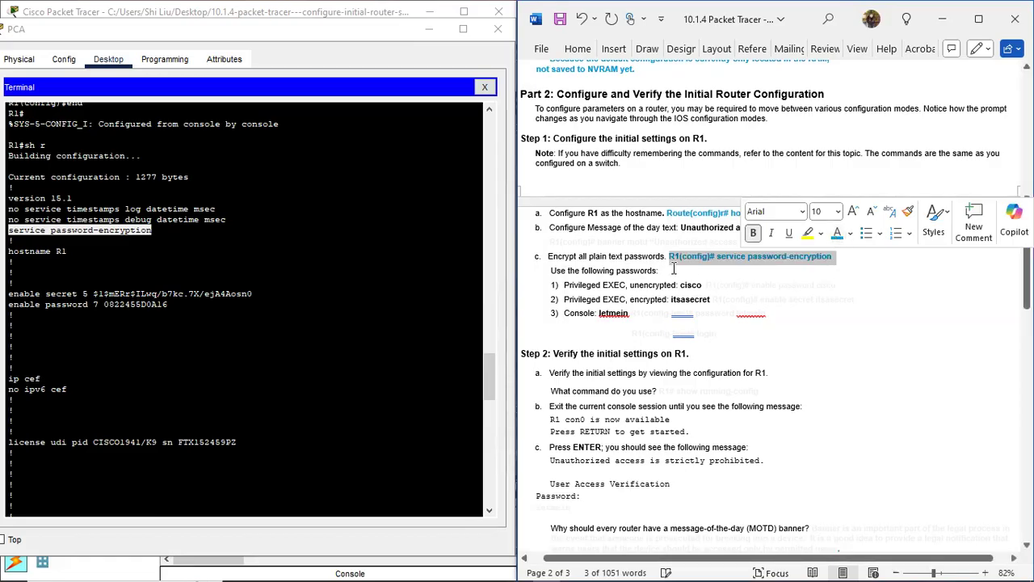
{"action": "left_click_drag", "start_coordinate": [714, 285], "coordinate": [841, 287]}
{"action": "left_click", "coordinate": [838, 255]}
{"action": "left_click_drag", "start_coordinate": [714, 300], "coordinate": [884, 300]}
{"action": "left_click", "coordinate": [838, 275]}
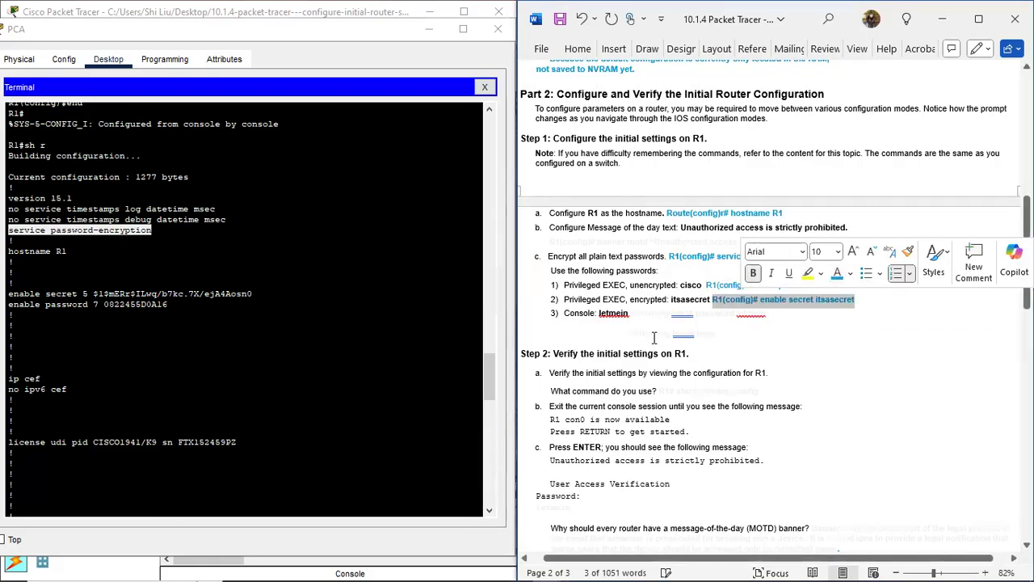
{"action": "left_click_drag", "start_coordinate": [632, 314], "coordinate": [754, 341]}
{"action": "left_click", "coordinate": [838, 317]}
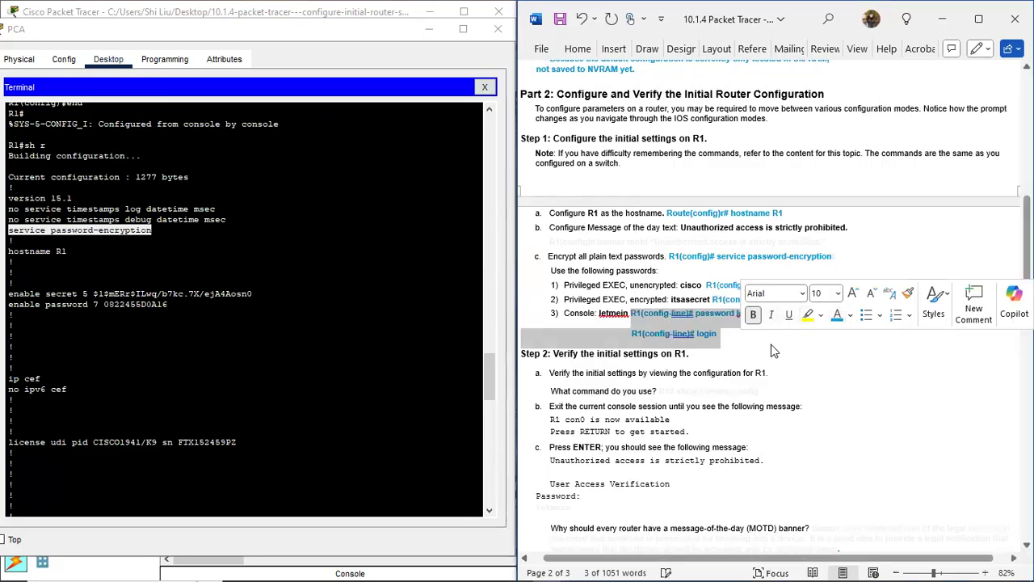
{"action": "left_click", "coordinate": [719, 334]}
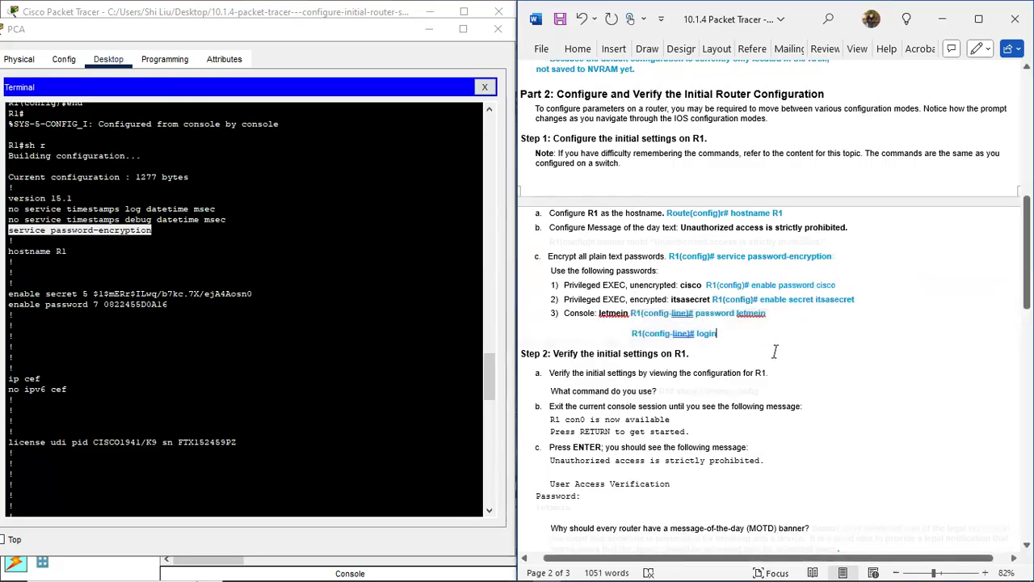
Step: Reveal the Step 2a answer 'R1# show running-config' in blue
{"action": "scroll", "coordinate": [876, 326], "scroll_direction": "down", "scroll_amount": 5}
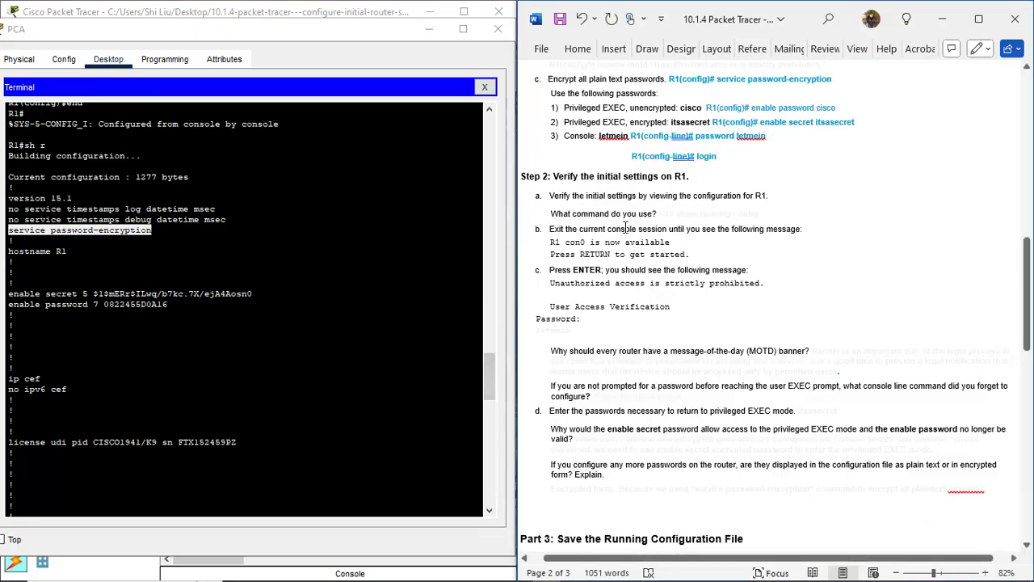
{"action": "left_click_drag", "start_coordinate": [659, 215], "coordinate": [793, 210]}
{"action": "left_click", "coordinate": [837, 185]}
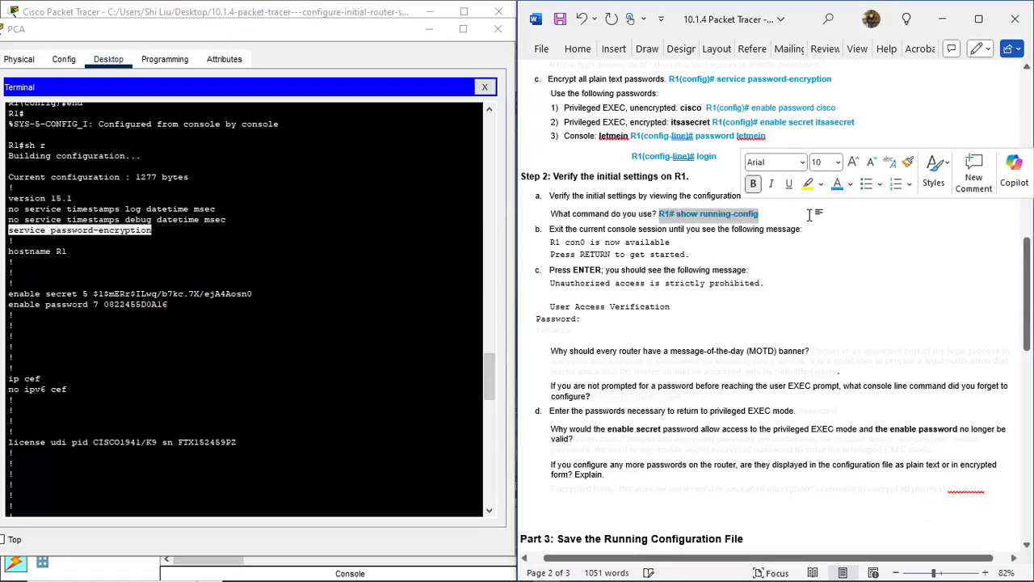
{"action": "scroll", "coordinate": [763, 230], "scroll_direction": "down", "scroll_amount": 1}
{"action": "left_click", "coordinate": [612, 198]}
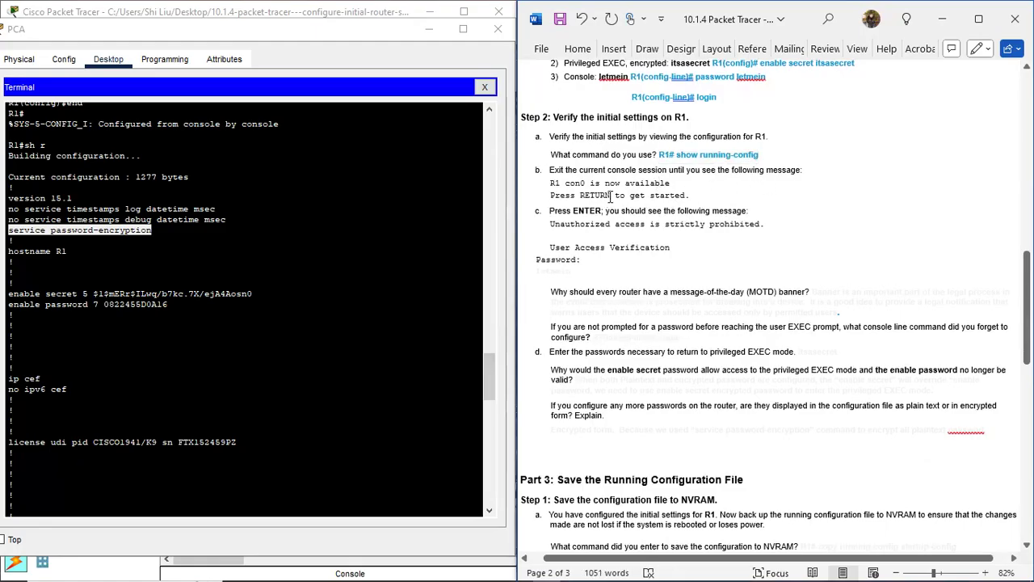
{"action": "left_click", "coordinate": [85, 497]}
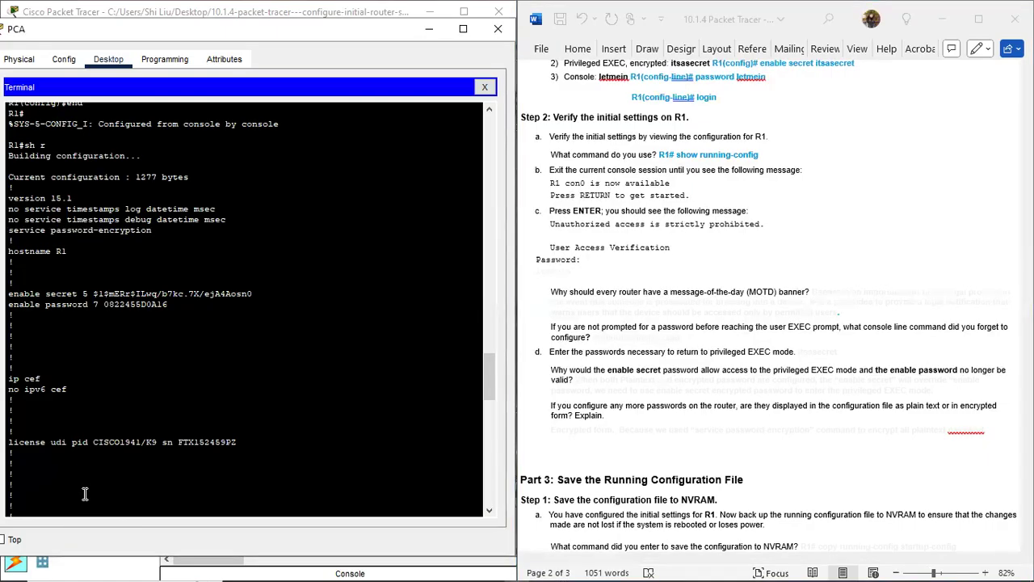
{"action": "key", "text": "Return"}
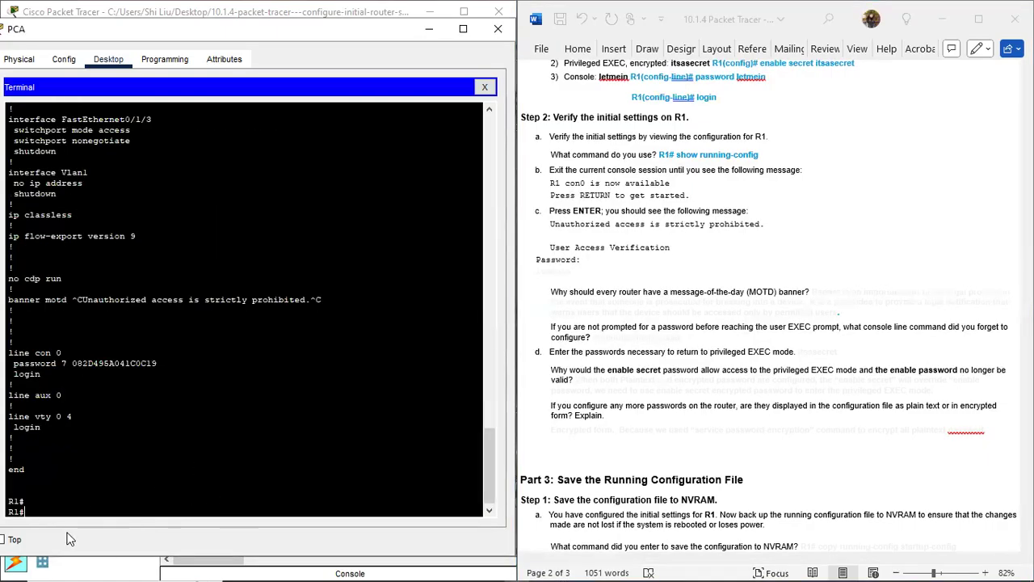
Step: Exit R1's console and log back in with the console password to reach R1>
{"action": "type", "text": "exi"}
{"action": "key", "text": "Return"}
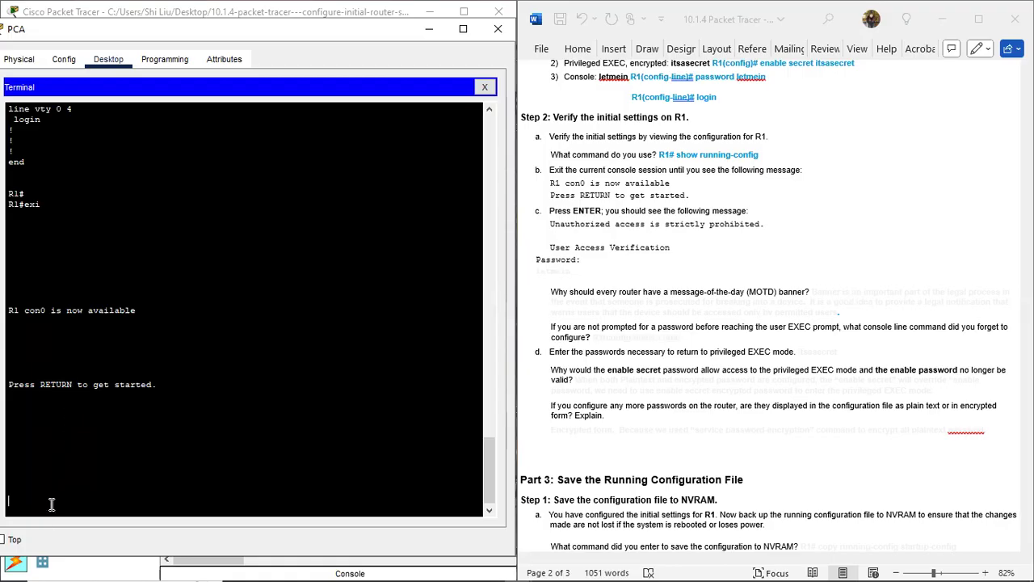
{"action": "key", "text": "Return"}
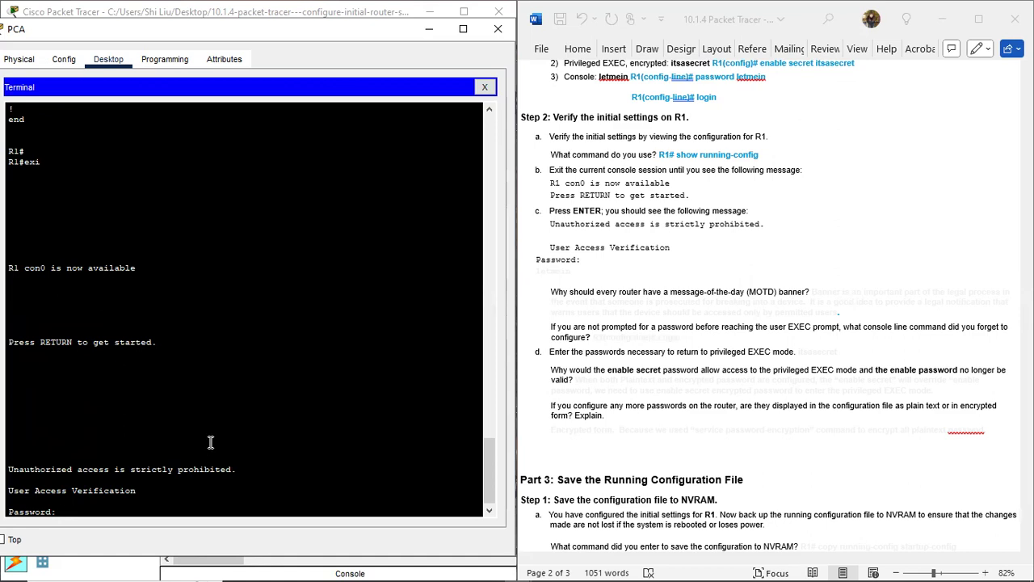
{"action": "key", "text": "Return"}
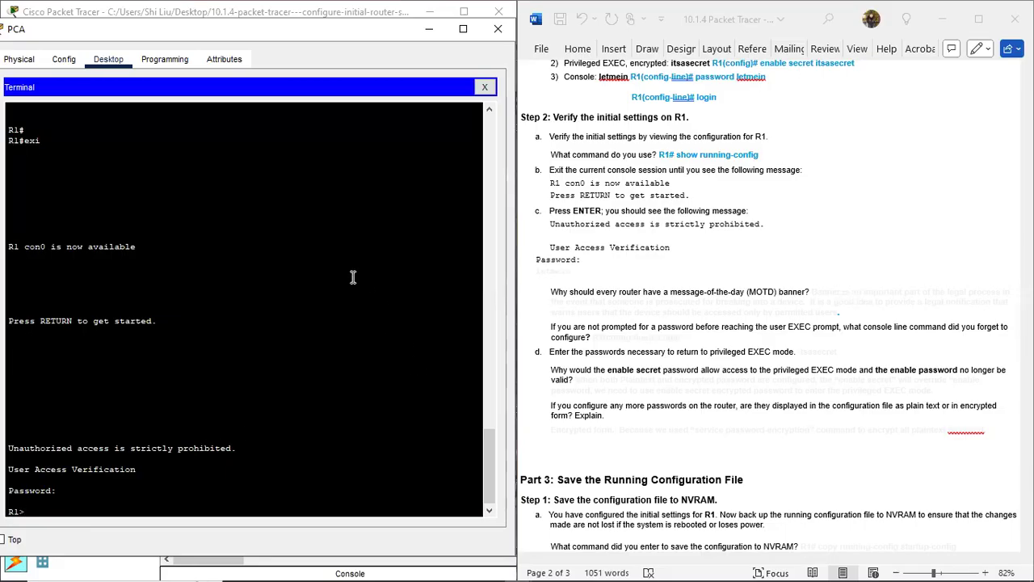
{"action": "key", "text": "alt+Tab"}
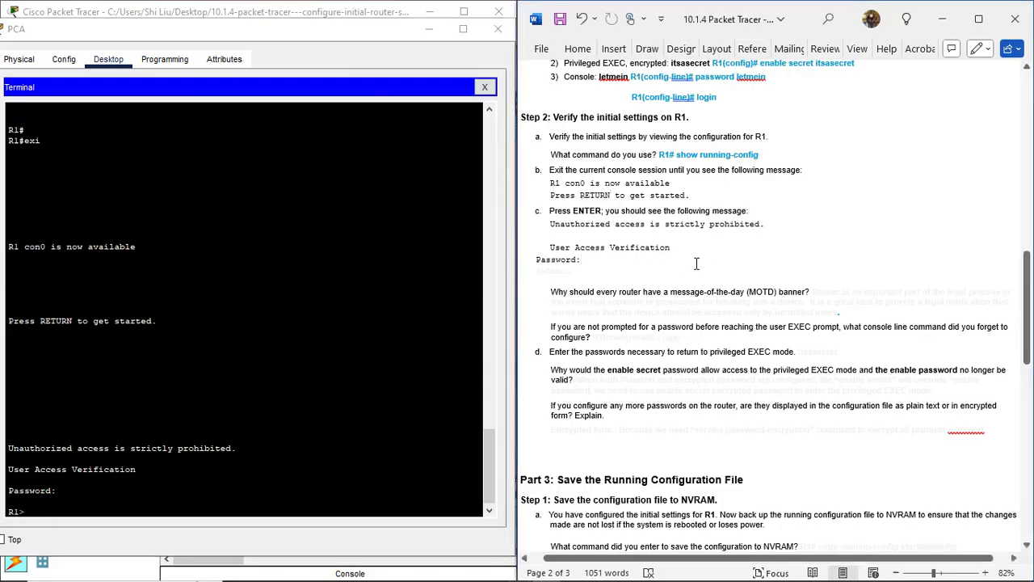
Step: Reveal the console password, MOTD banner purpose and missing login command answers in blue
{"action": "left_click_drag", "start_coordinate": [672, 252], "coordinate": [679, 279]}
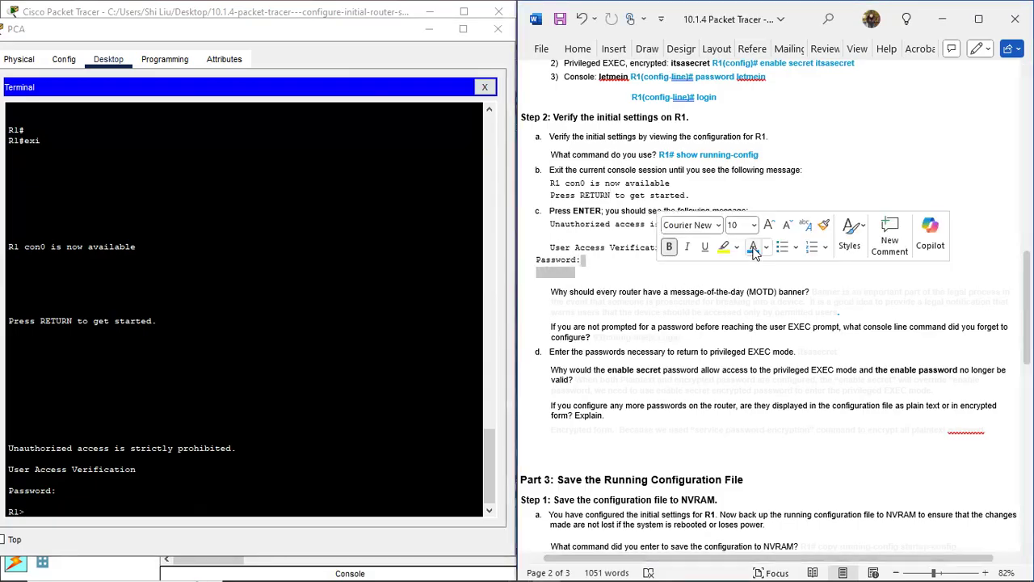
{"action": "left_click", "coordinate": [661, 271]}
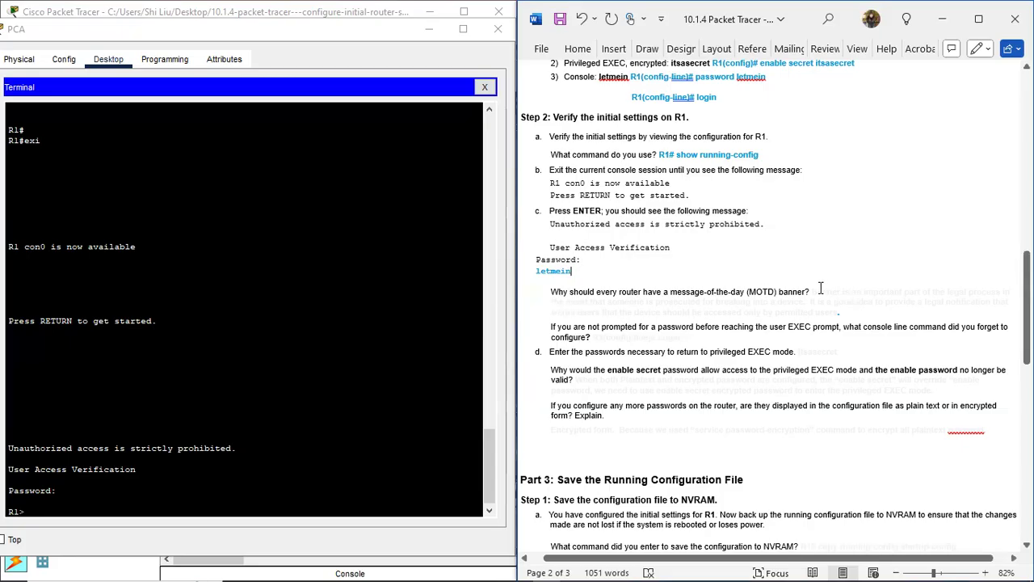
{"action": "left_click_drag", "start_coordinate": [812, 290], "coordinate": [840, 312]}
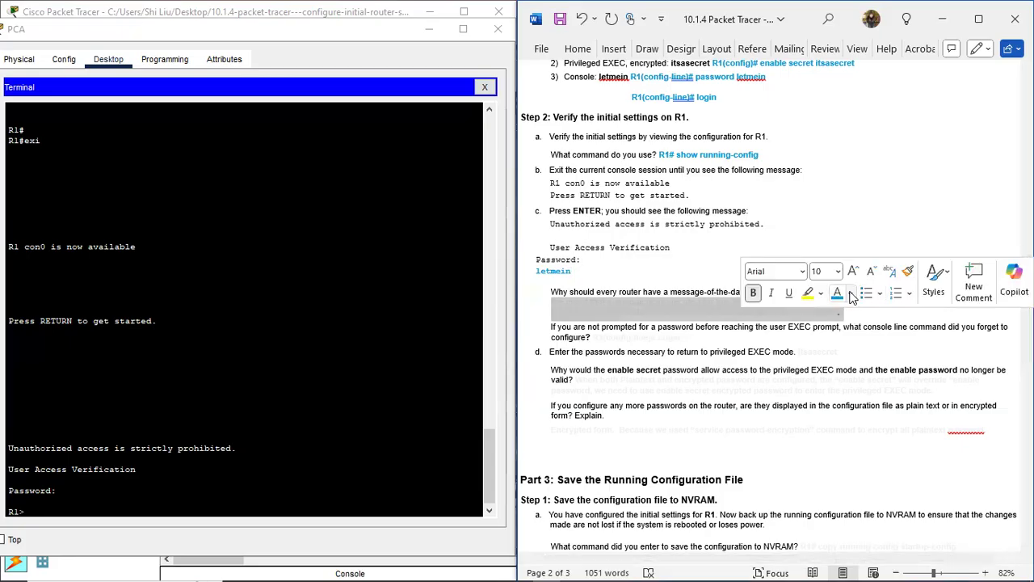
{"action": "left_click", "coordinate": [764, 367]}
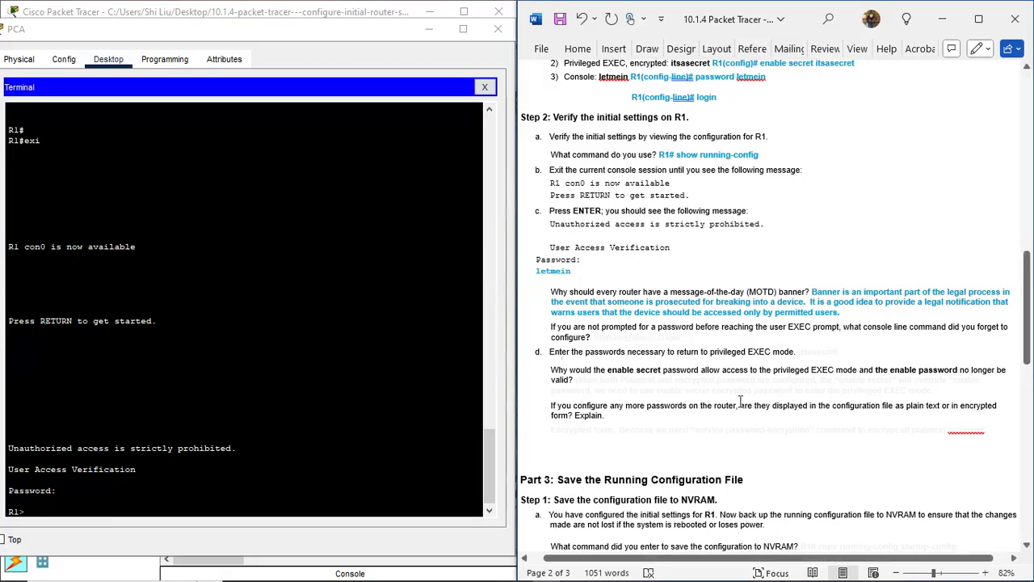
{"action": "left_click_drag", "start_coordinate": [600, 340], "coordinate": [714, 336]}
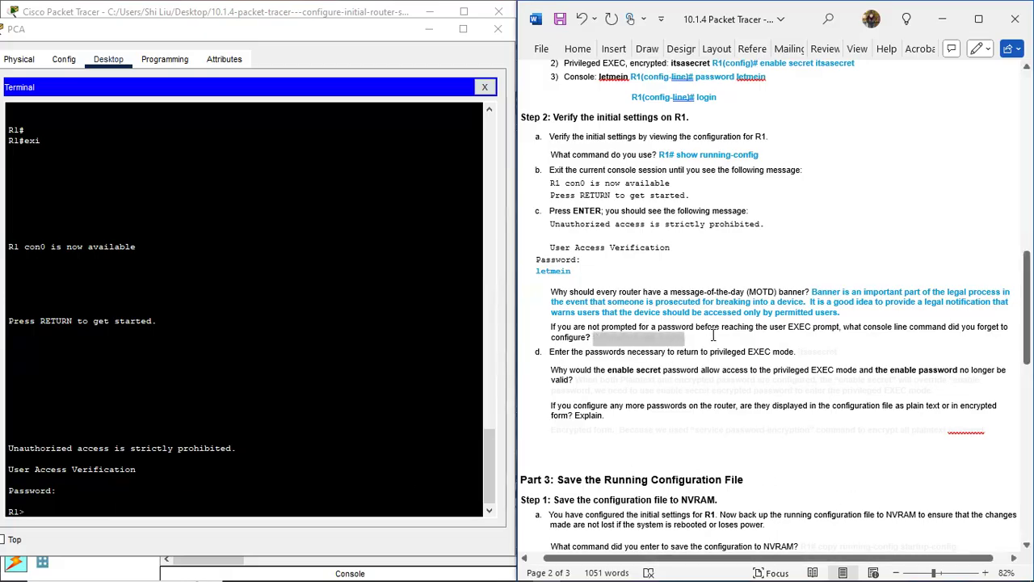
{"action": "left_click", "coordinate": [842, 317]}
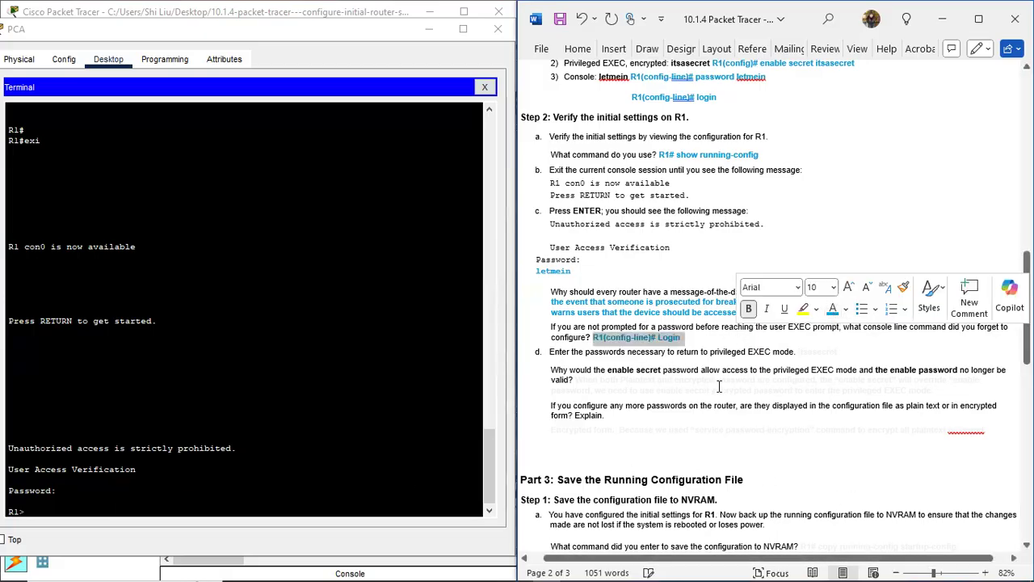
{"action": "left_click", "coordinate": [714, 380]}
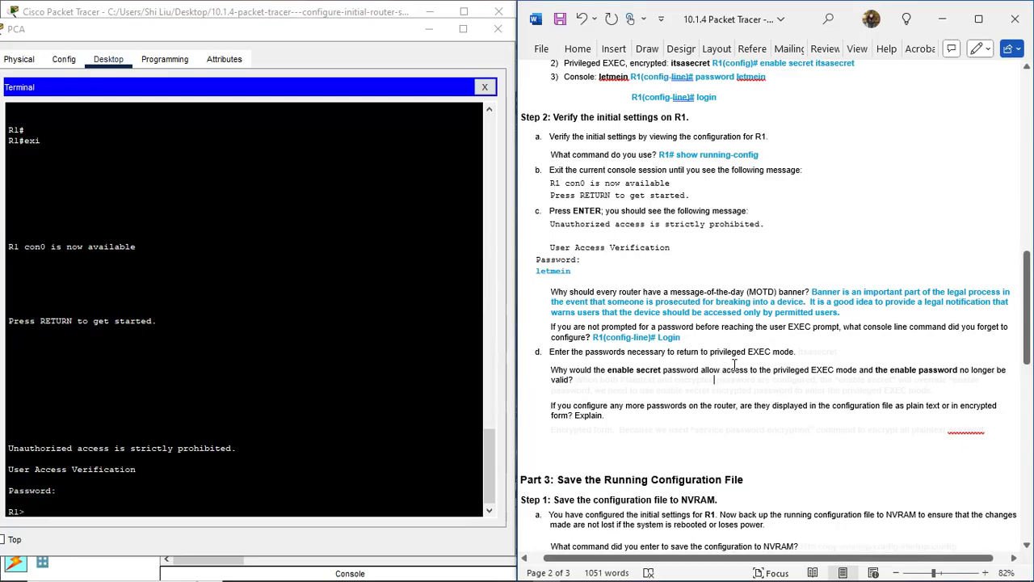
{"action": "left_click", "coordinate": [59, 506]}
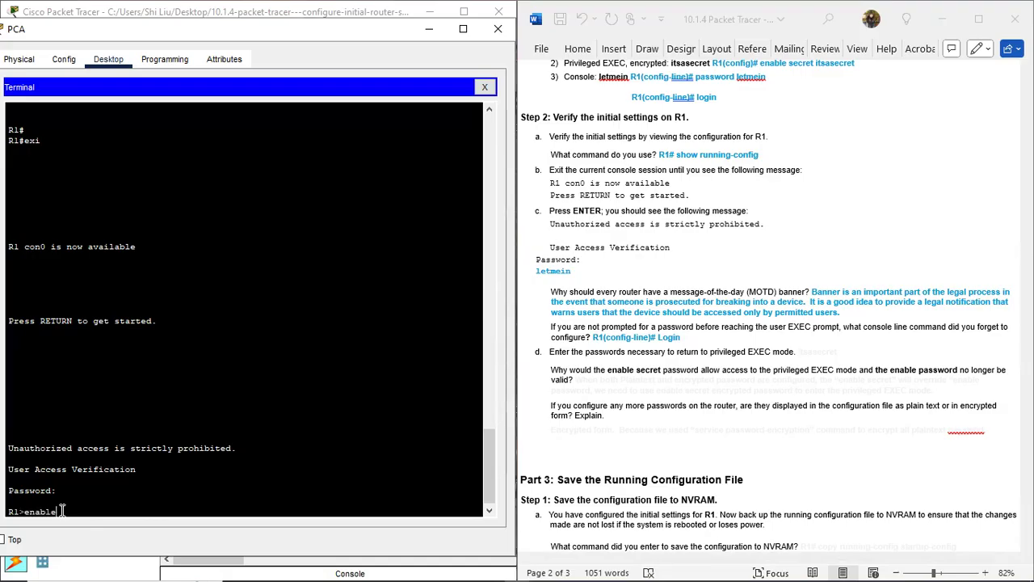
Step: Enter enable and the enable password at the Password: prompt to reach R1#
{"action": "key", "text": "Return"}
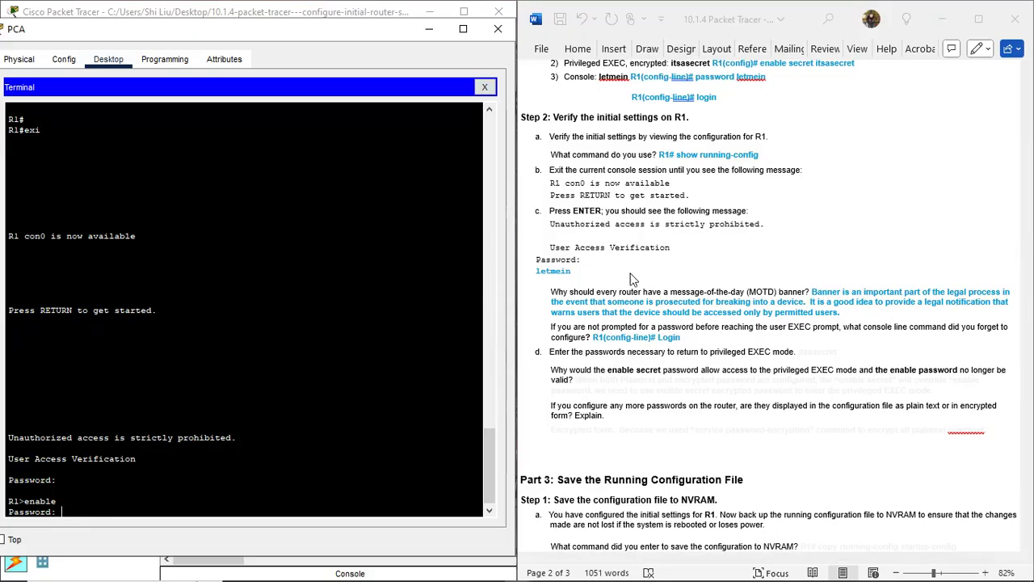
{"action": "scroll", "coordinate": [725, 226], "scroll_direction": "up", "scroll_amount": 1}
{"action": "scroll", "coordinate": [725, 221], "scroll_direction": "up", "scroll_amount": 4}
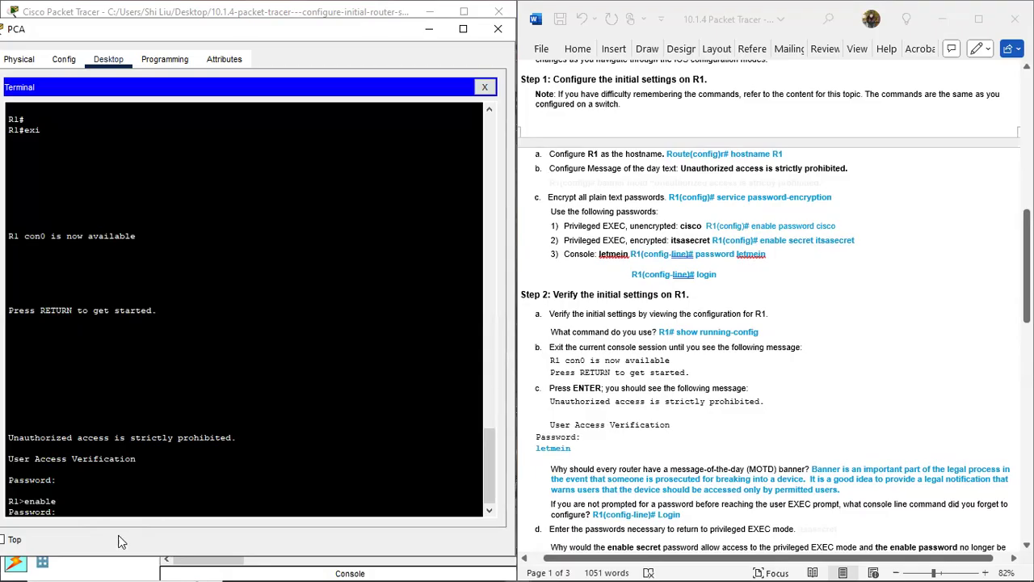
{"action": "key", "text": "Return"}
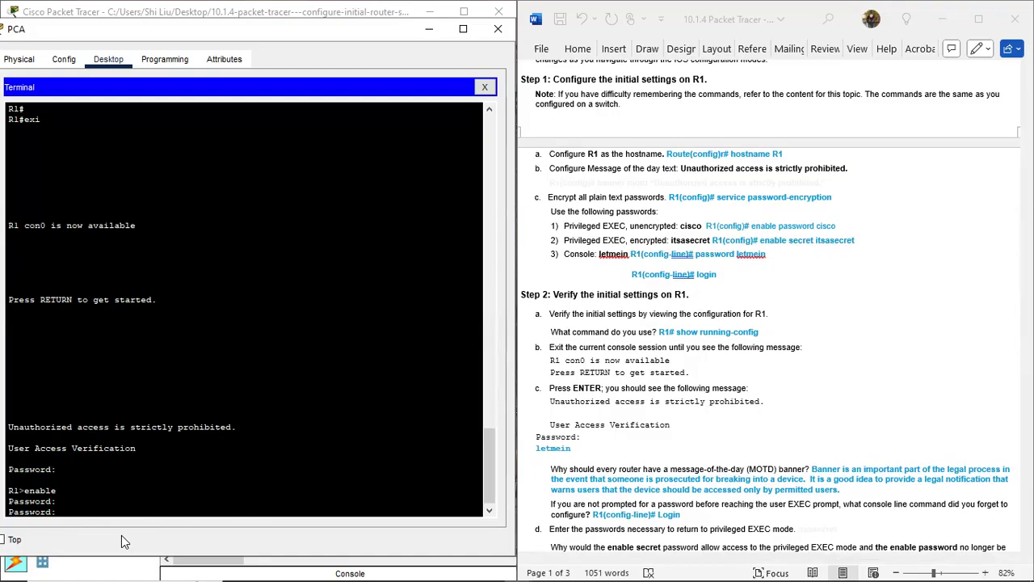
{"action": "key", "text": "Return"}
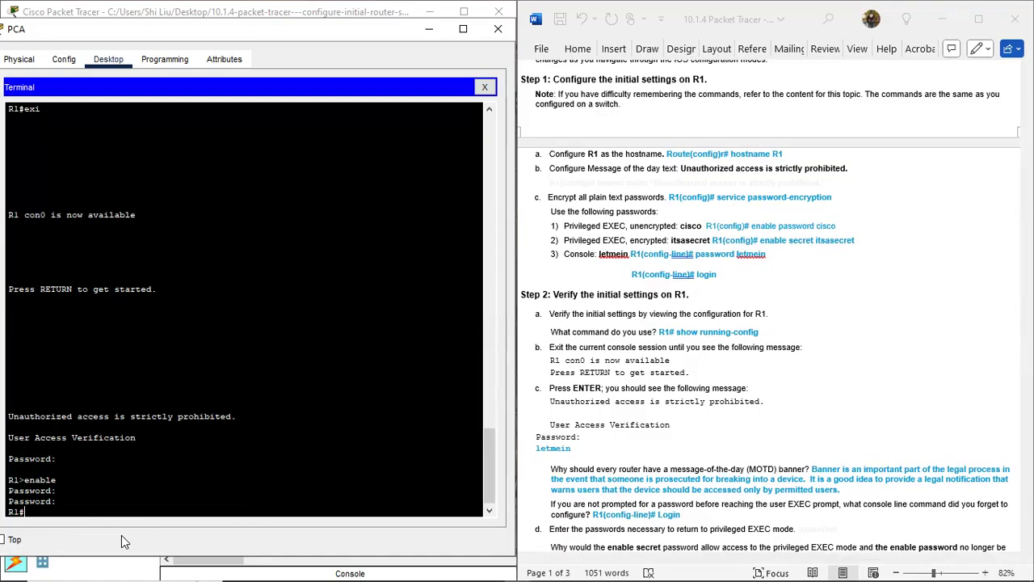
{"action": "key", "text": "Return"}
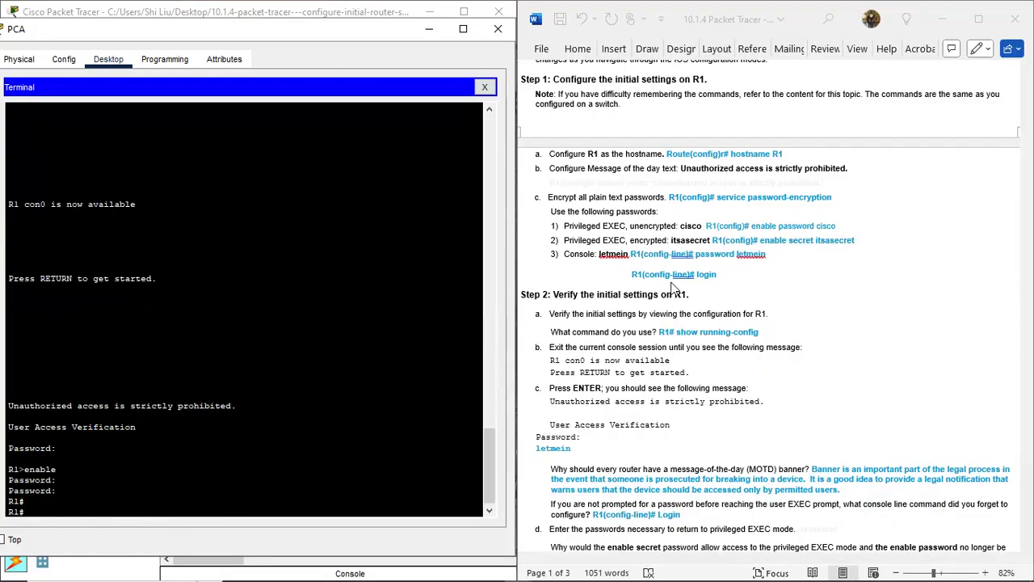
{"action": "scroll", "coordinate": [677, 444], "scroll_direction": "down", "scroll_amount": 3}
{"action": "scroll", "coordinate": [677, 441], "scroll_direction": "down", "scroll_amount": 1}
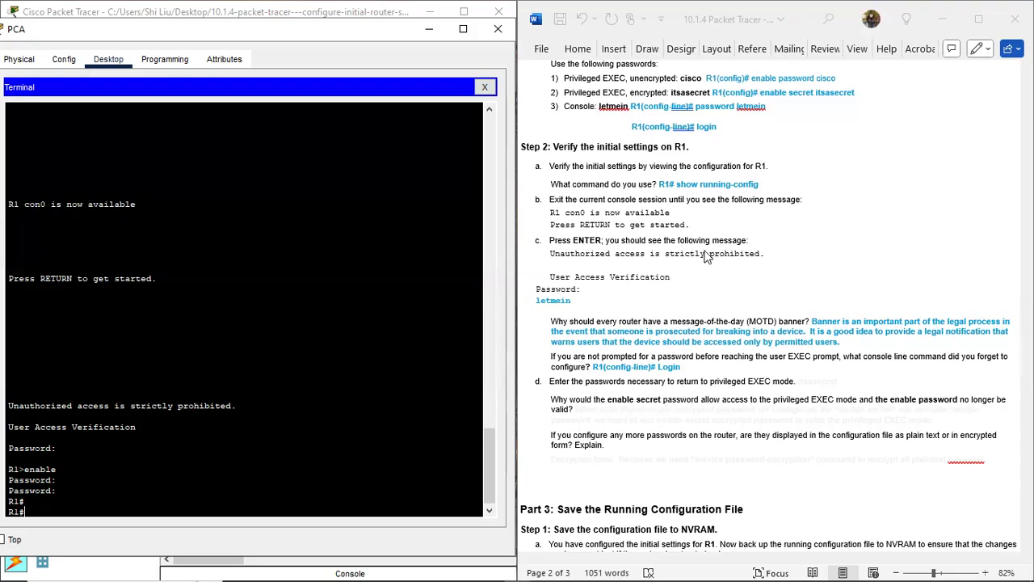
{"action": "scroll", "coordinate": [708, 257], "scroll_direction": "up", "scroll_amount": 2}
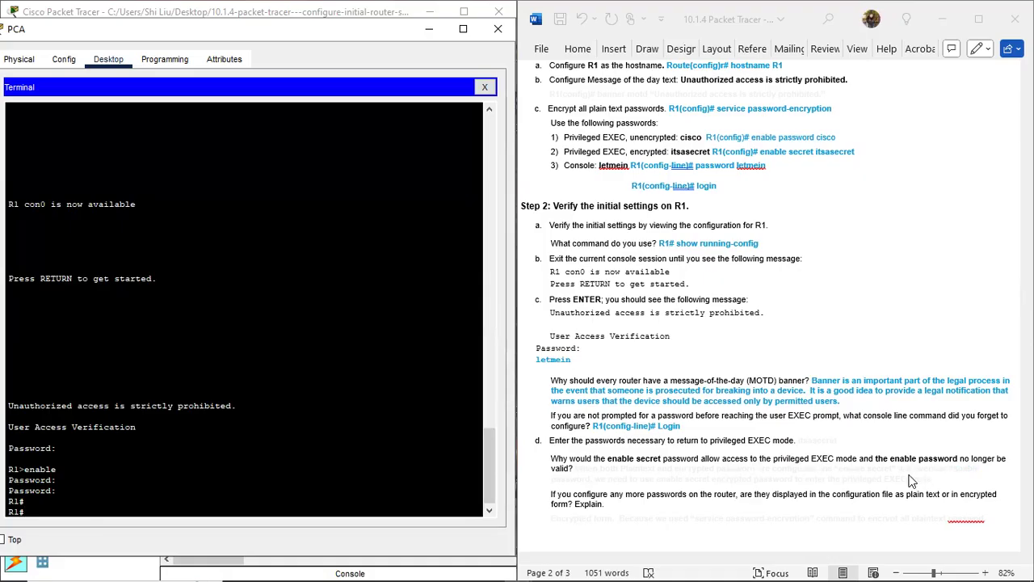
Step: Colour blue the answer explaining that enable secret overrides the plaintext enable password
{"action": "scroll", "coordinate": [671, 477], "scroll_direction": "down", "scroll_amount": 1}
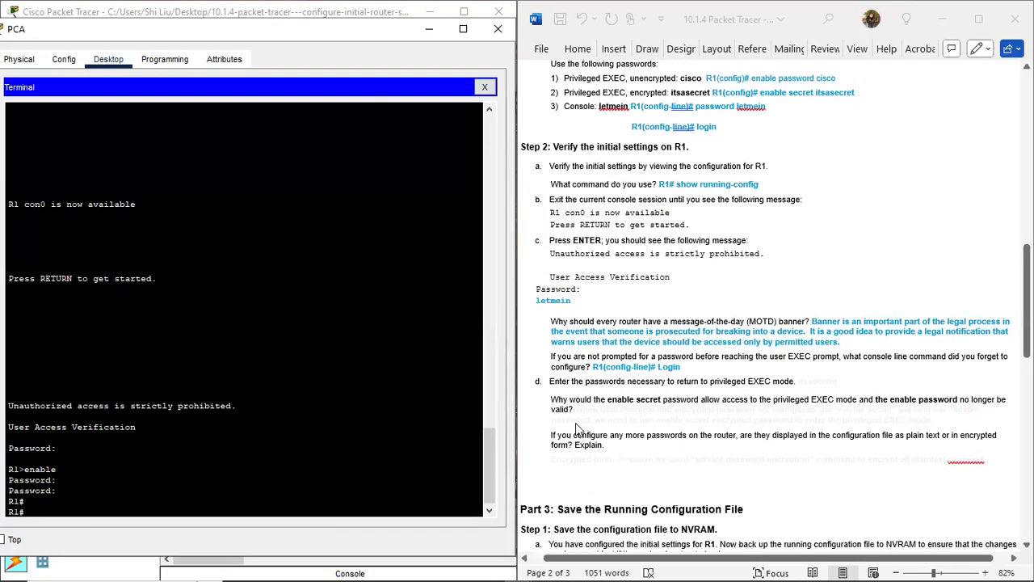
{"action": "left_click", "coordinate": [575, 416]}
{"action": "left_click_drag", "start_coordinate": [574, 411], "coordinate": [728, 431]}
{"action": "left_click", "coordinate": [728, 431]}
{"action": "triple_click", "coordinate": [796, 431]}
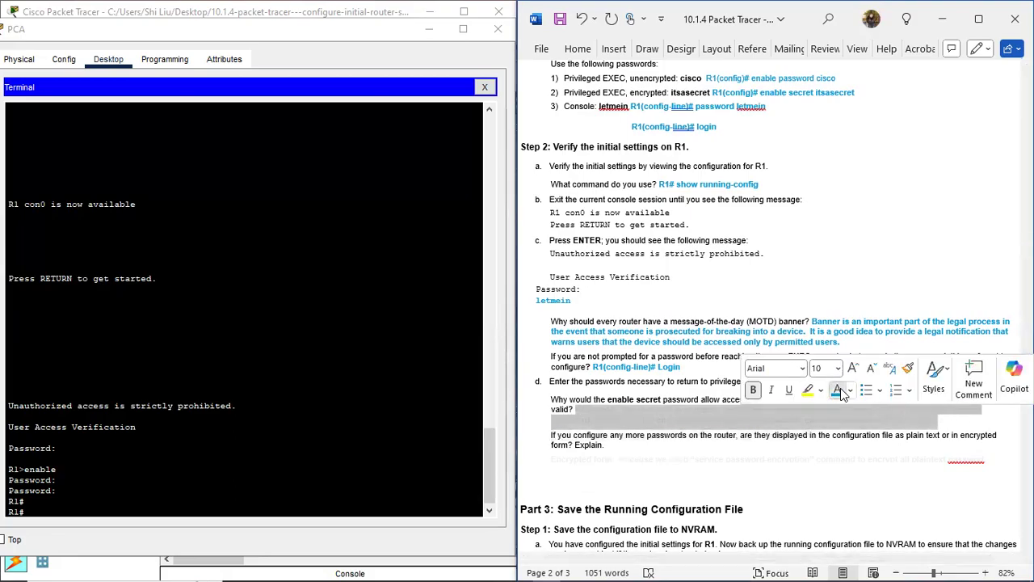
{"action": "left_click", "coordinate": [837, 390]}
{"action": "left_click", "coordinate": [677, 456]}
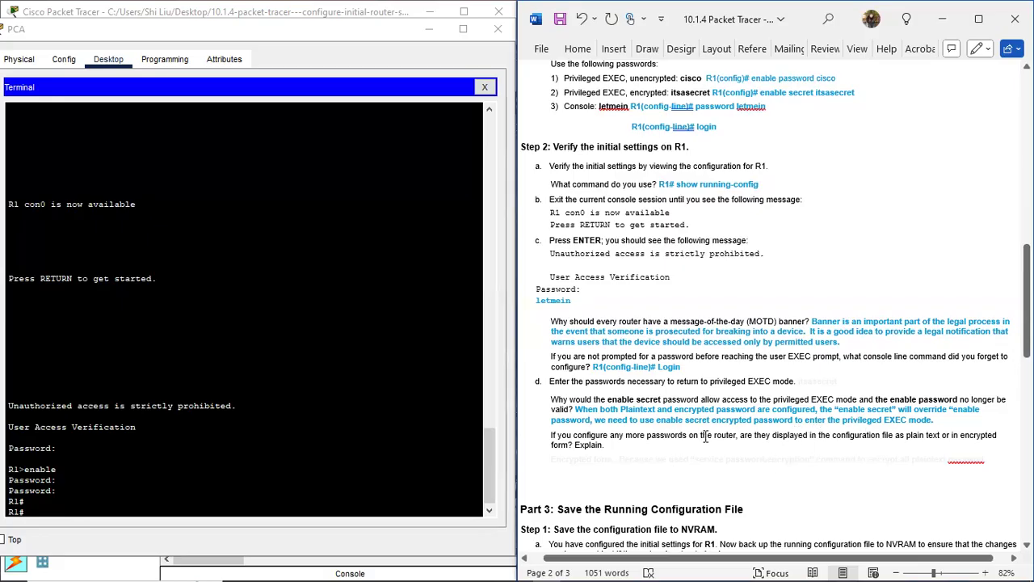
{"action": "scroll", "coordinate": [705, 437], "scroll_direction": "down", "scroll_amount": 3}
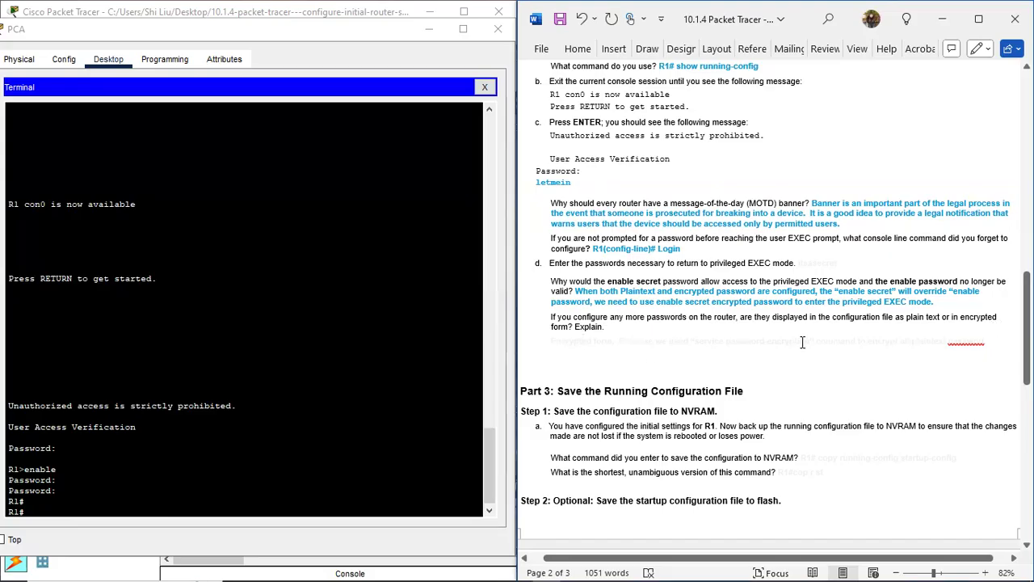
Step: Colour blue the answer that passwords appear encrypted due to service password-encryption
{"action": "scroll", "coordinate": [676, 340], "scroll_direction": "up", "scroll_amount": 4}
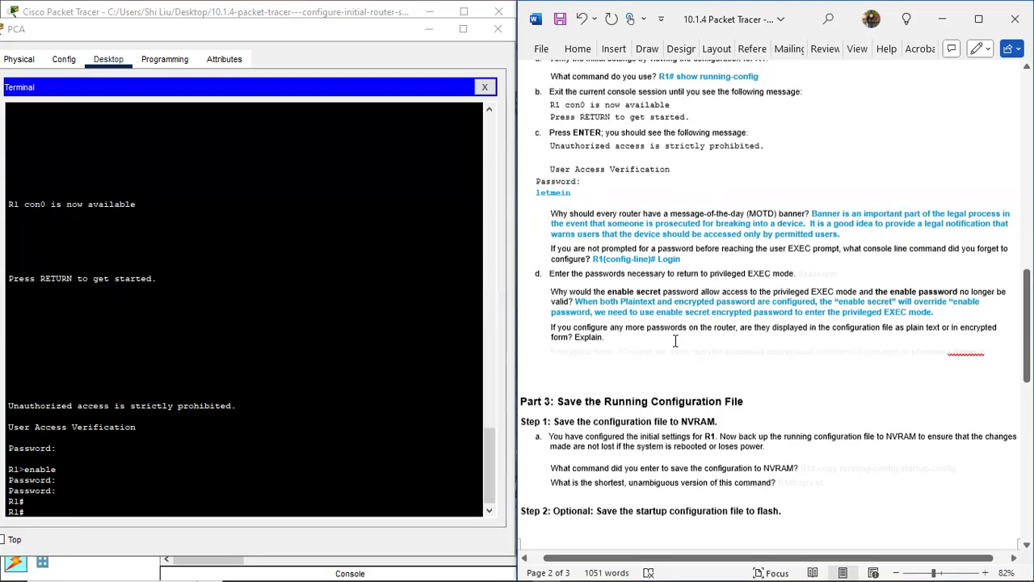
{"action": "scroll", "coordinate": [675, 299], "scroll_direction": "up", "scroll_amount": 3}
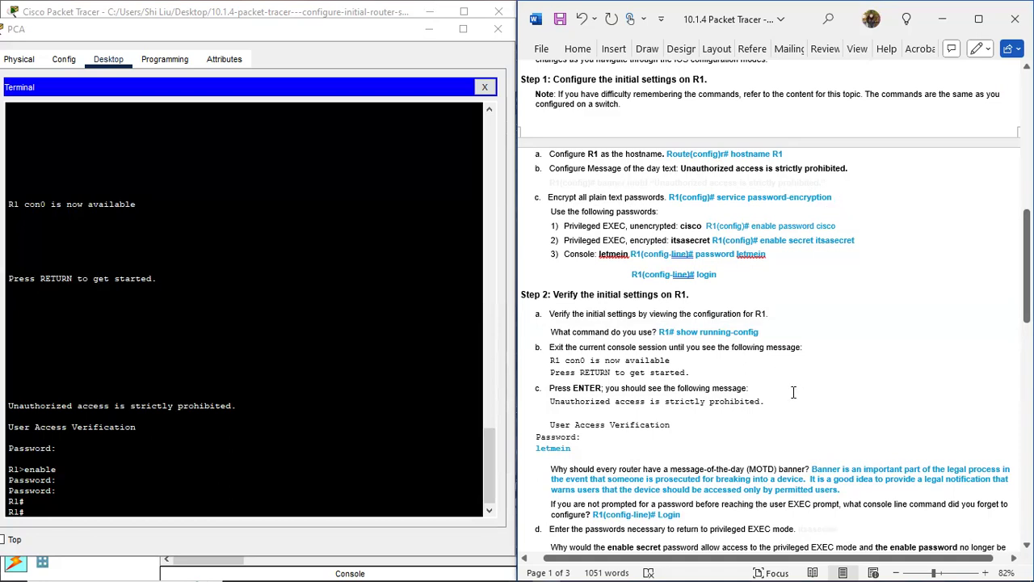
{"action": "scroll", "coordinate": [794, 392], "scroll_direction": "down", "scroll_amount": 5}
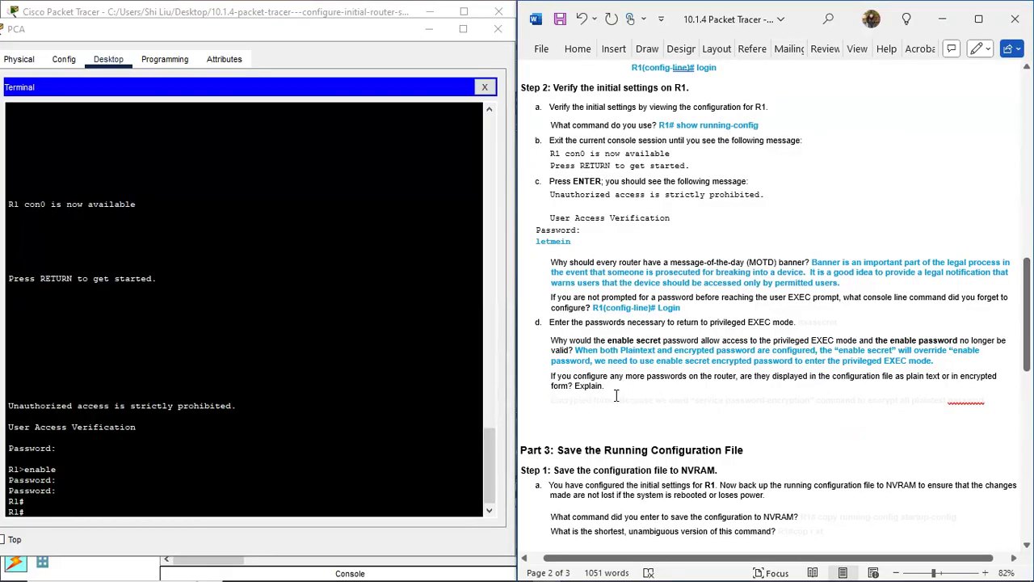
{"action": "left_click_drag", "start_coordinate": [553, 399], "coordinate": [966, 388]}
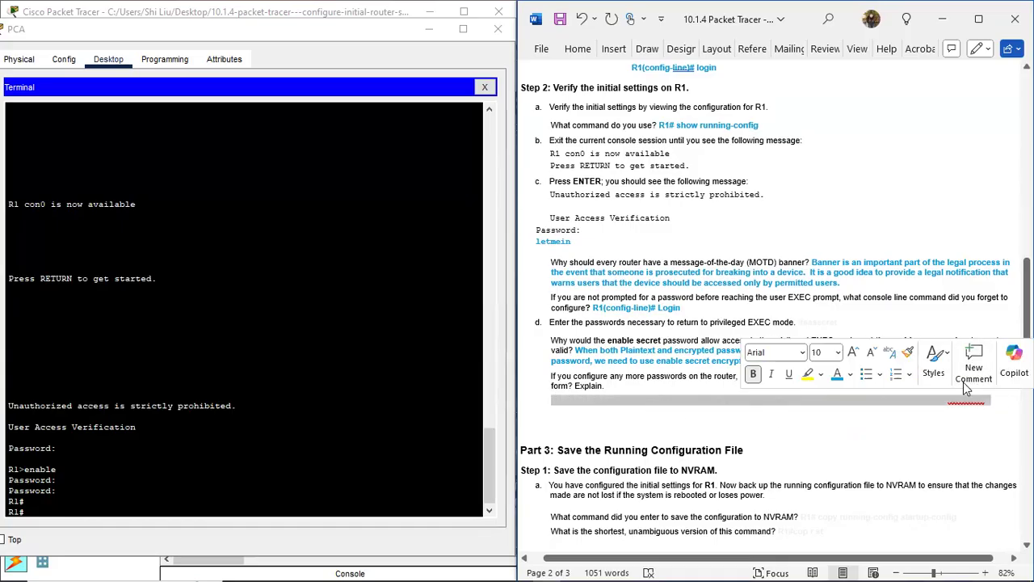
{"action": "left_click", "coordinate": [837, 374]}
{"action": "left_click", "coordinate": [658, 424]}
{"action": "scroll", "coordinate": [659, 425], "scroll_direction": "down", "scroll_amount": 5}
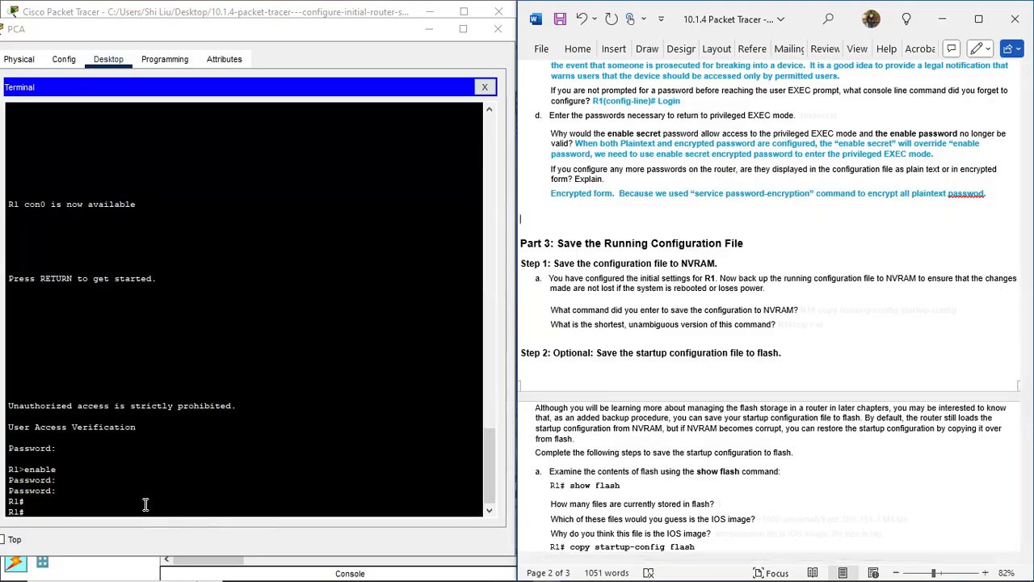
{"action": "left_click_drag", "start_coordinate": [147, 507], "coordinate": [148, 500]}
{"action": "left_click", "coordinate": [186, 508]}
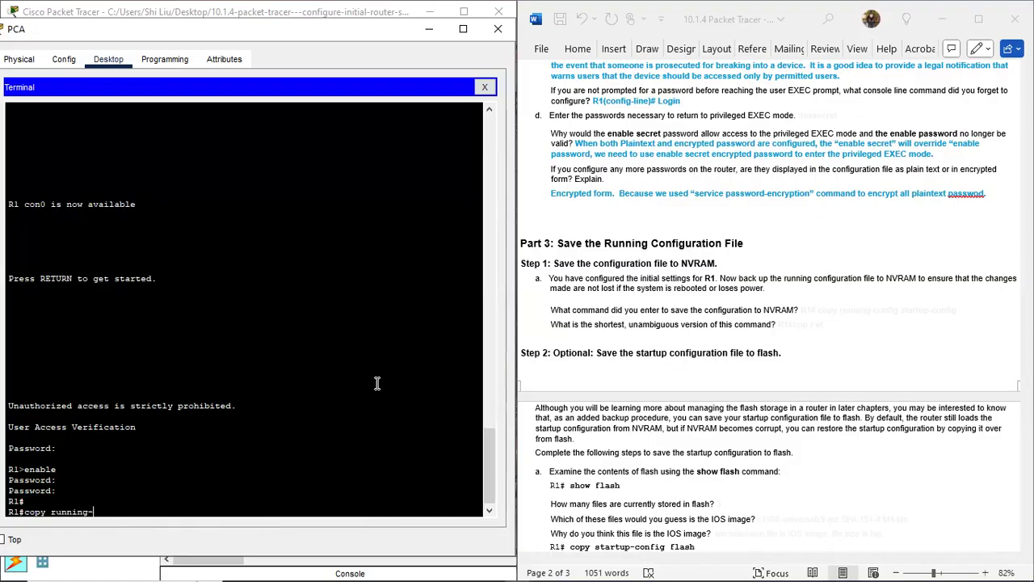
Step: Run copy running-config startup-config on R1, accepting the default startup-config filename
{"action": "type", "text": "st"}
{"action": "type", "text": "artup-config"}
{"action": "key", "text": "Return"}
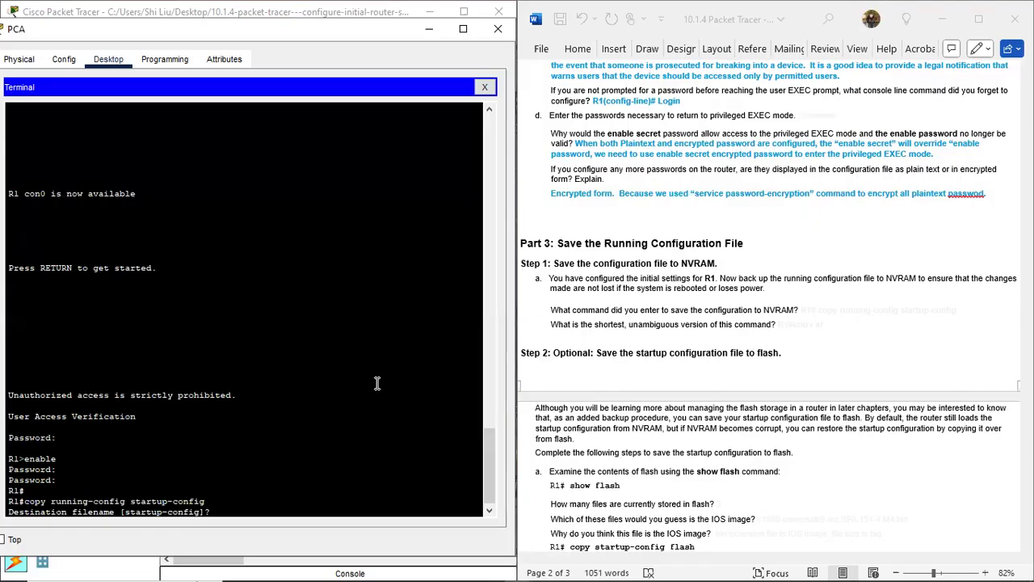
{"action": "key", "text": "Return"}
{"action": "key", "text": "Return"}
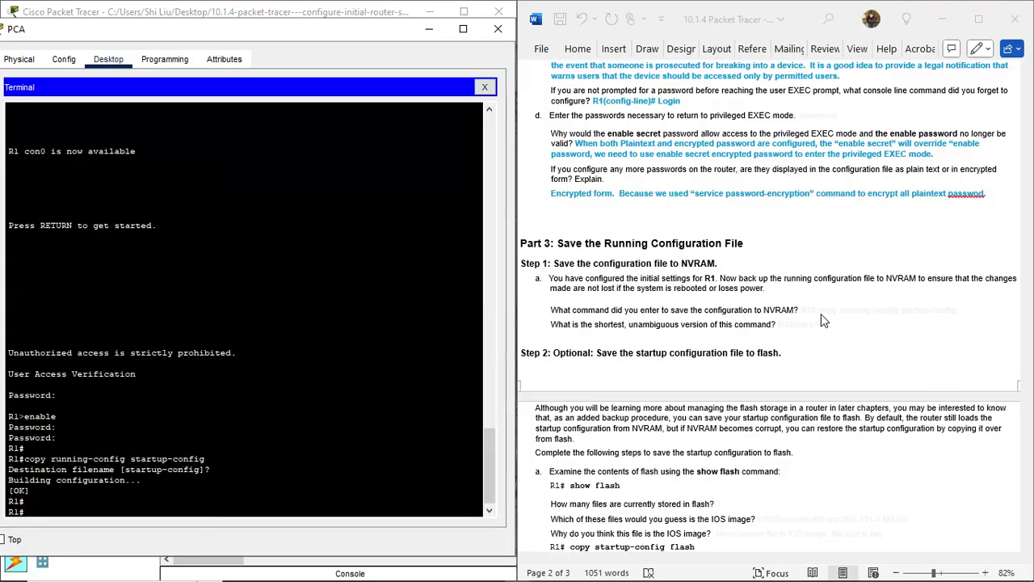
Step: Turn the hidden NVRAM answer 'R1# copy running-config startup-config' blue on the lab sheet
{"action": "left_click", "coordinate": [978, 311]}
{"action": "left_click_drag", "start_coordinate": [928, 305], "coordinate": [804, 305]}
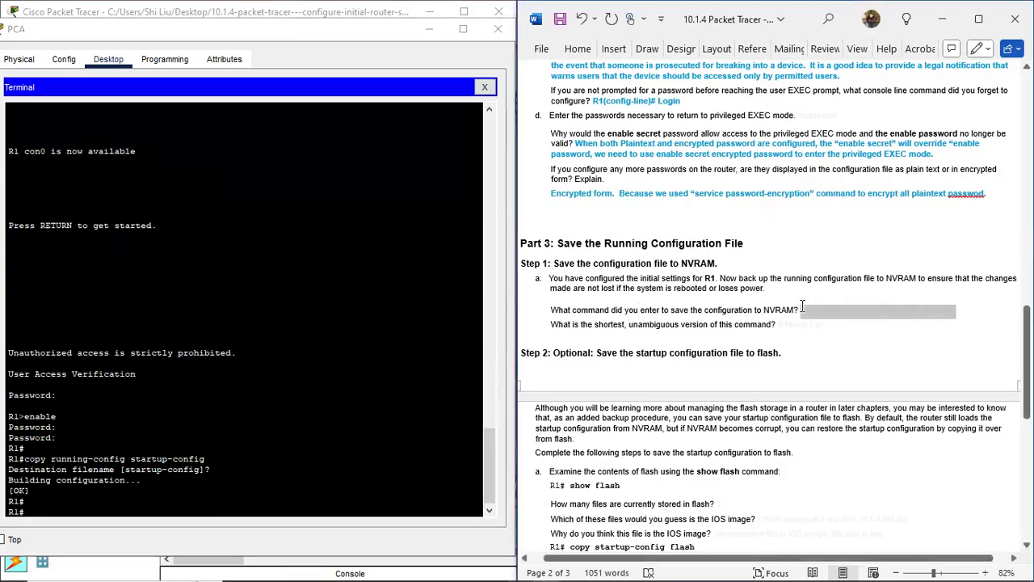
{"action": "left_click", "coordinate": [837, 280]}
{"action": "left_click", "coordinate": [792, 327]}
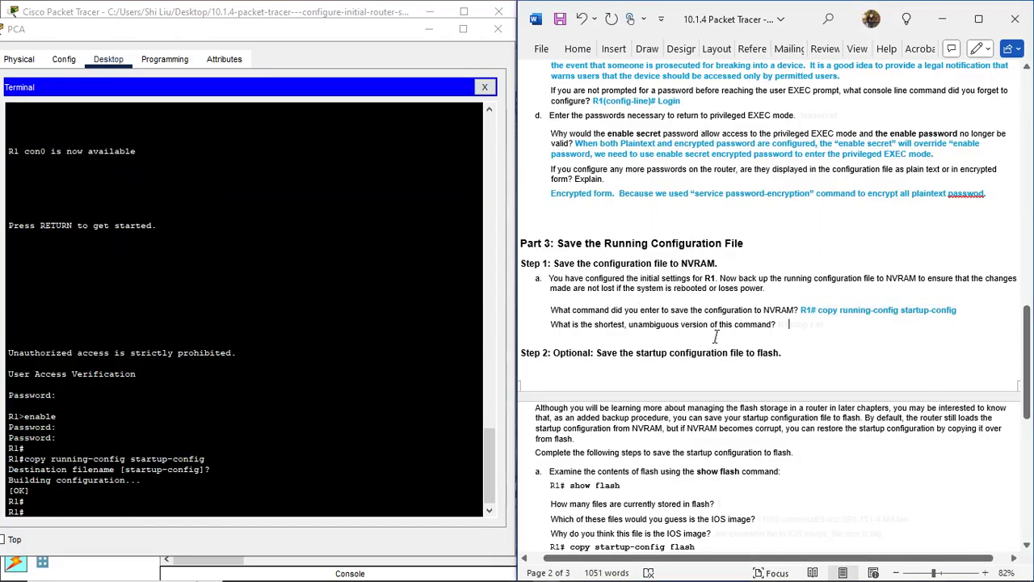
{"action": "left_click", "coordinate": [44, 510]}
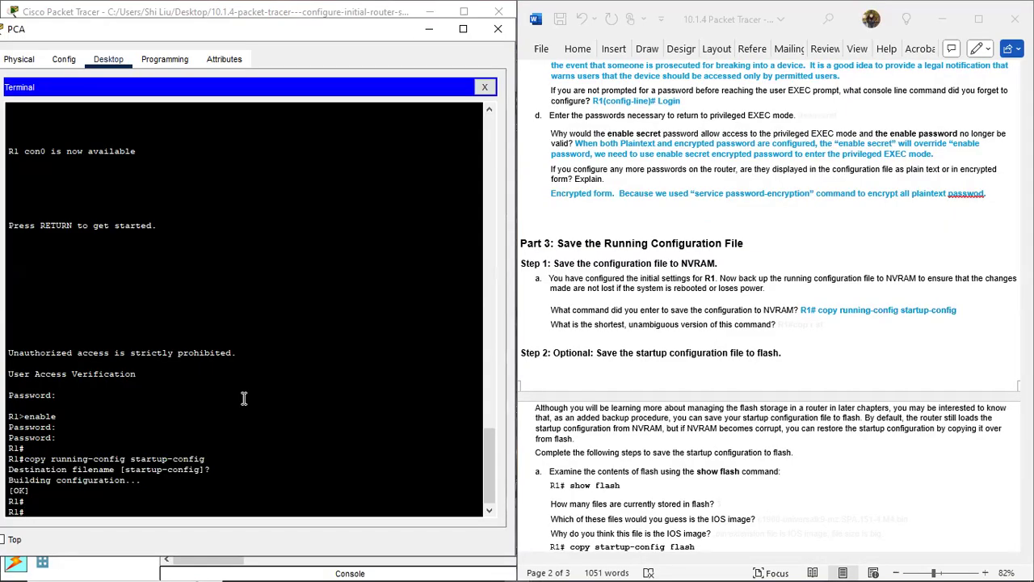
Step: Work out 'cop r st' with ? help and run it, keeping the default startup-config filename
{"action": "type", "text": "c?"}
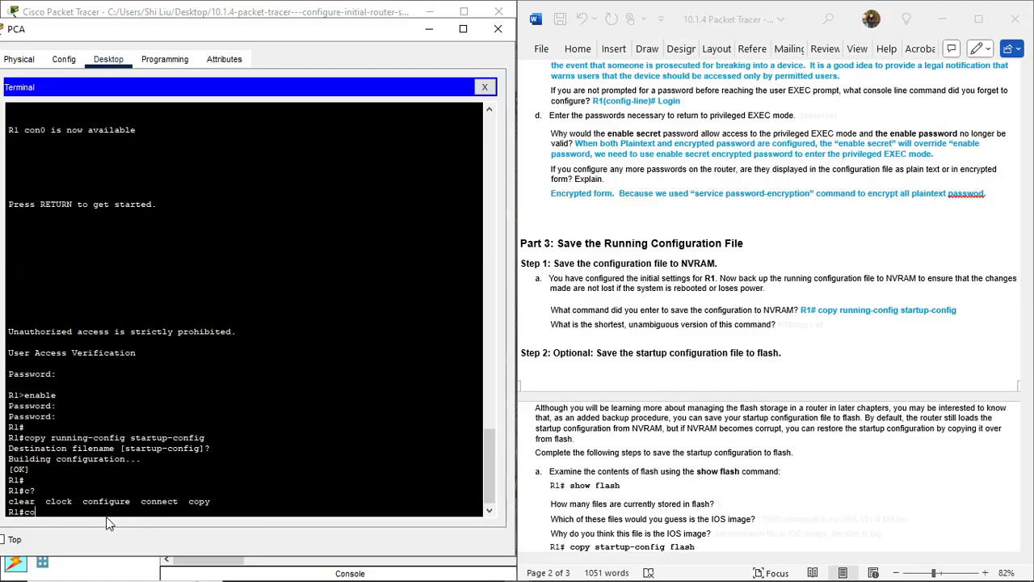
{"action": "type", "text": "?"}
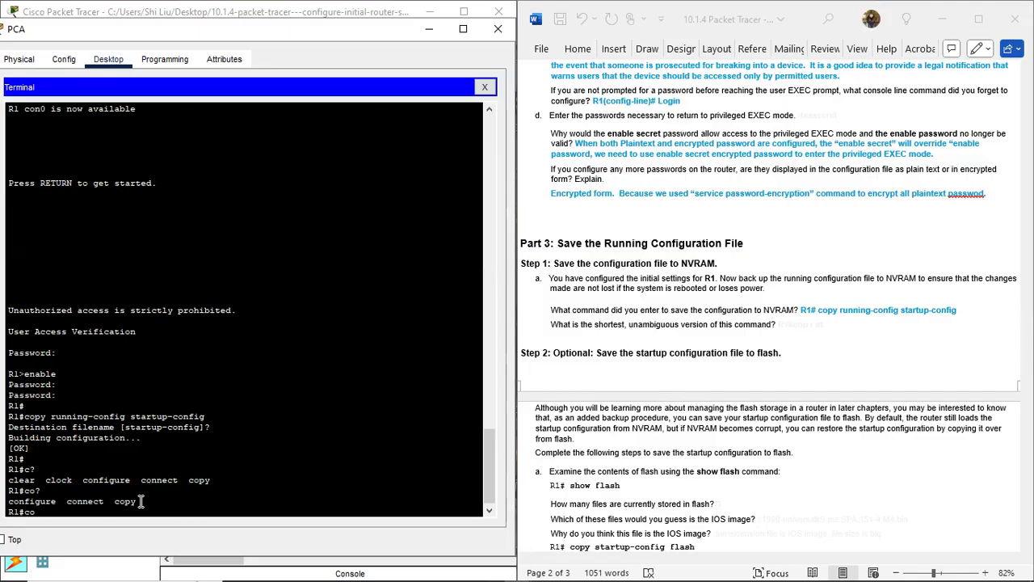
{"action": "type", "text": "?"}
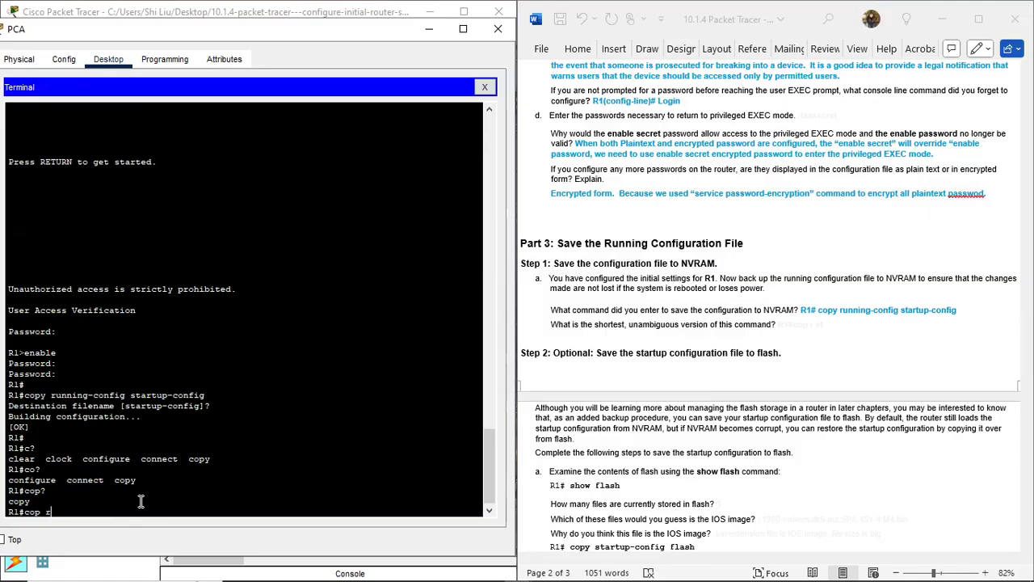
{"action": "type", "text": "r?"}
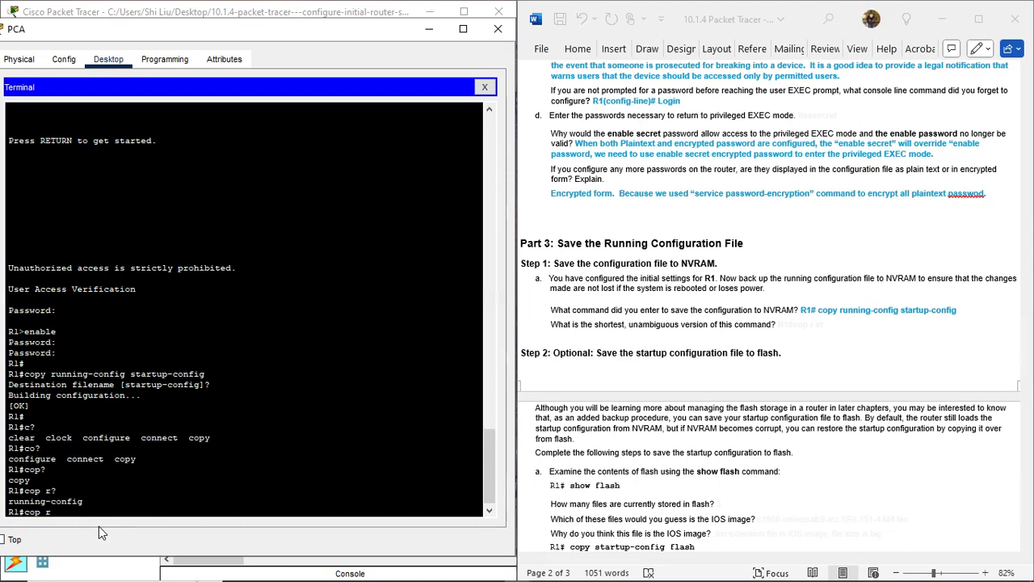
{"action": "type", "text": "s?"}
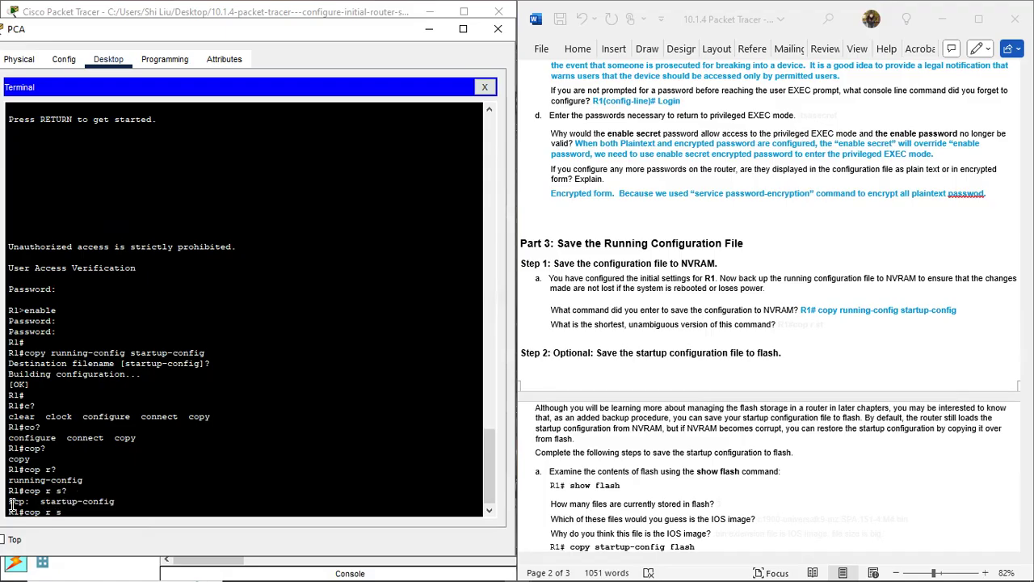
{"action": "type", "text": "t?"}
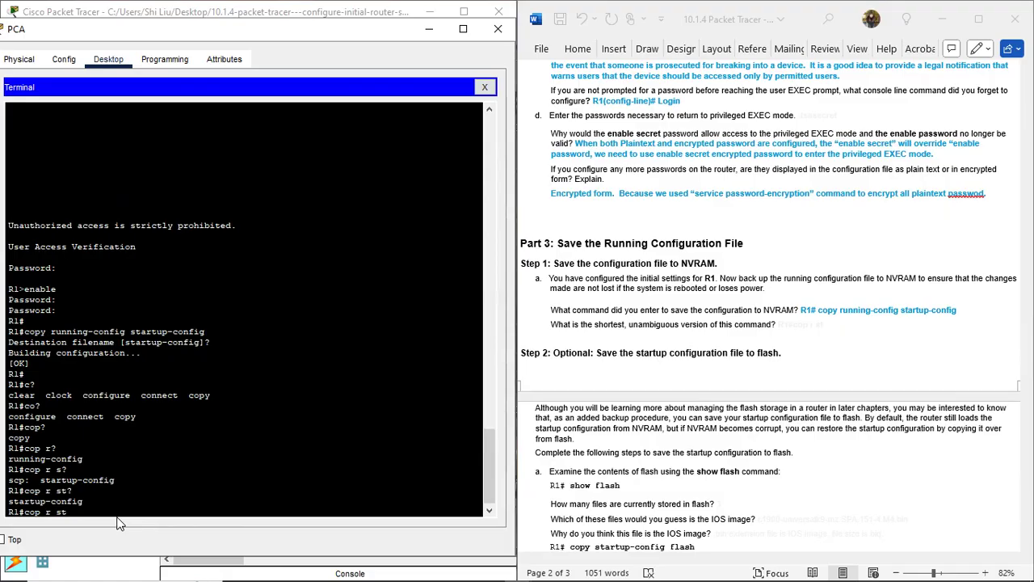
{"action": "type", "text": "?"}
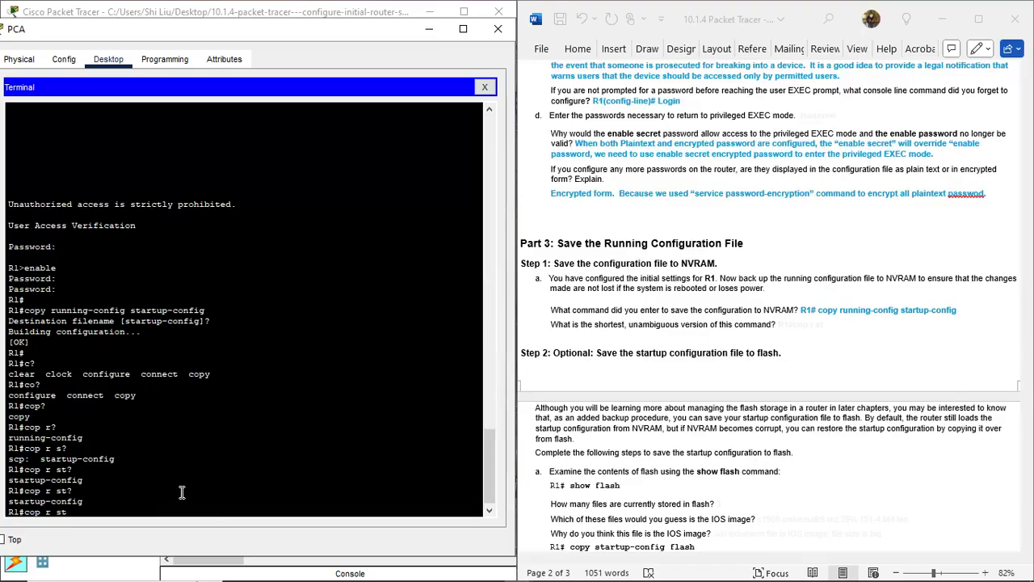
{"action": "key", "text": "Return"}
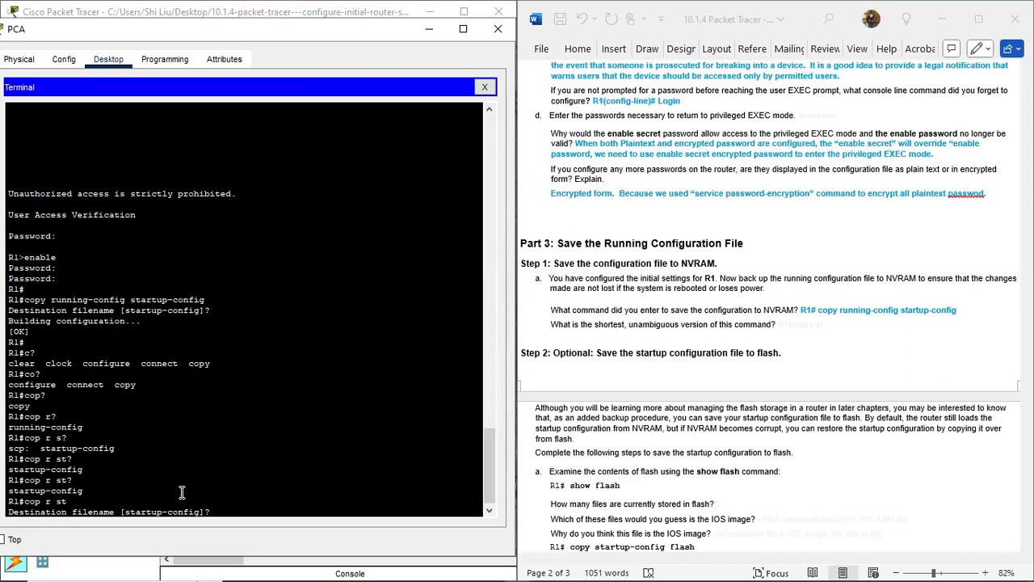
{"action": "key", "text": "Return"}
{"action": "key", "text": "Return"}
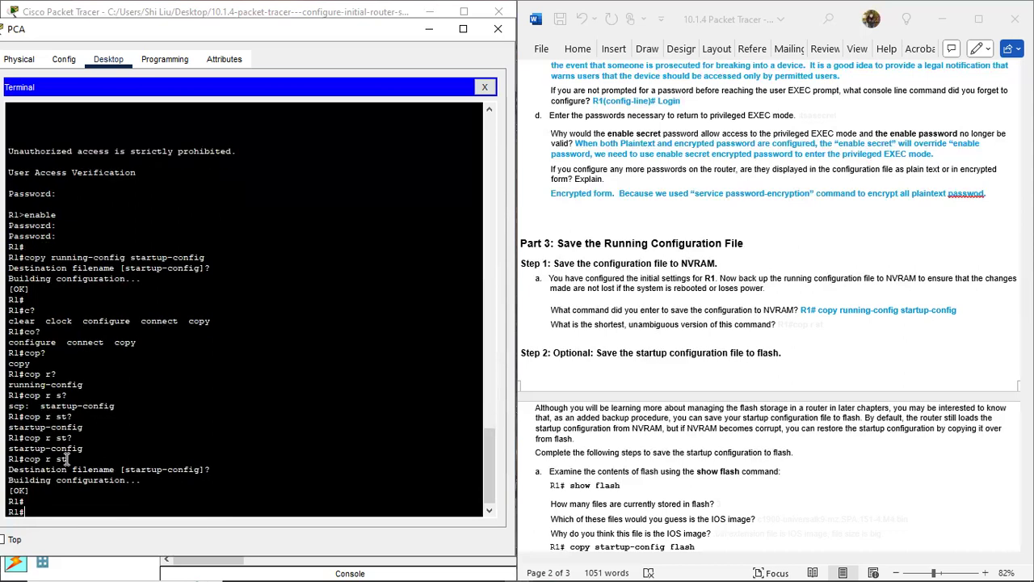
Step: Turn the hidden shortest-command answer 'R1#cop r st' blue on the lab sheet
{"action": "left_click_drag", "start_coordinate": [67, 459], "coordinate": [23, 458]}
{"action": "left_click", "coordinate": [795, 327]}
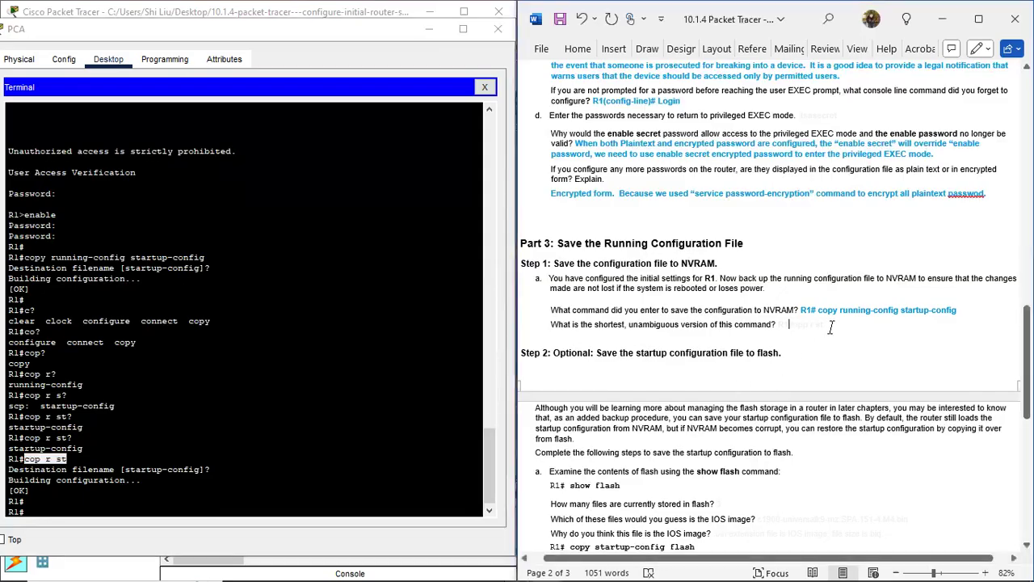
{"action": "left_click_drag", "start_coordinate": [798, 326], "coordinate": [780, 326]}
{"action": "left_click", "coordinate": [837, 303]}
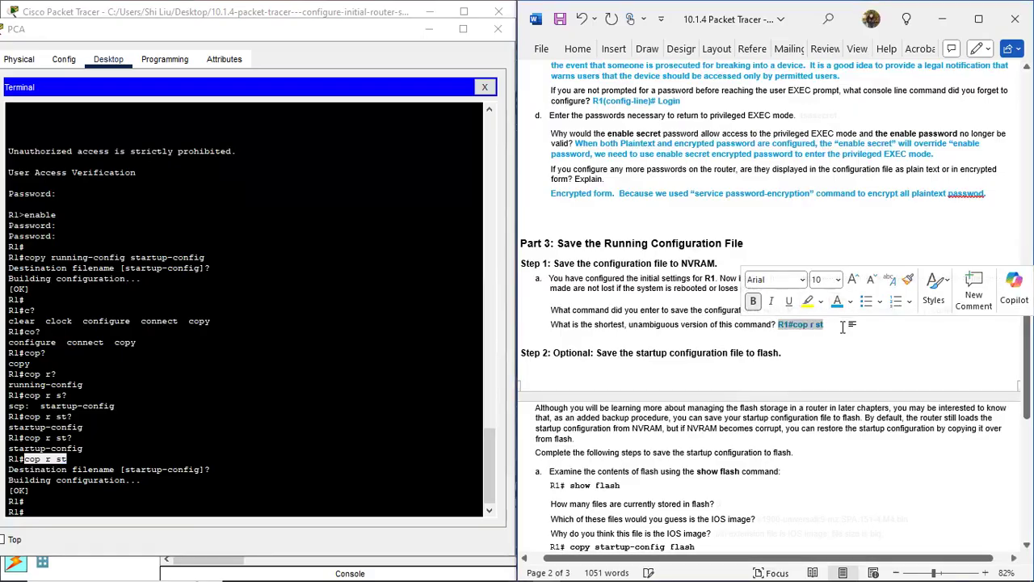
{"action": "left_click", "coordinate": [841, 329]}
{"action": "scroll", "coordinate": [840, 332], "scroll_direction": "down", "scroll_amount": 4}
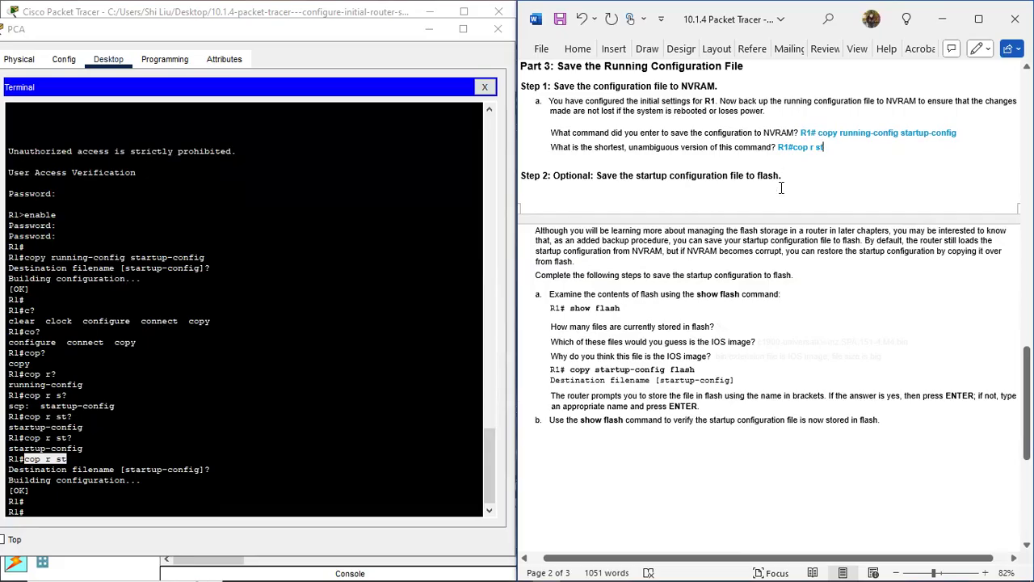
{"action": "left_click_drag", "start_coordinate": [780, 175], "coordinate": [758, 175]}
{"action": "left_click", "coordinate": [783, 178]}
{"action": "scroll", "coordinate": [616, 247], "scroll_direction": "down", "scroll_amount": 1}
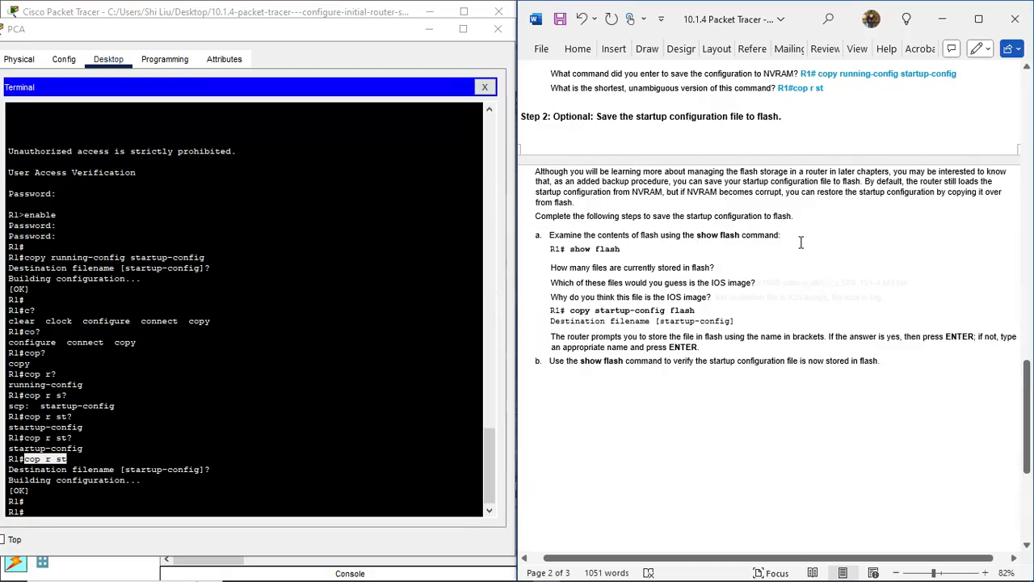
{"action": "left_click", "coordinate": [61, 510]}
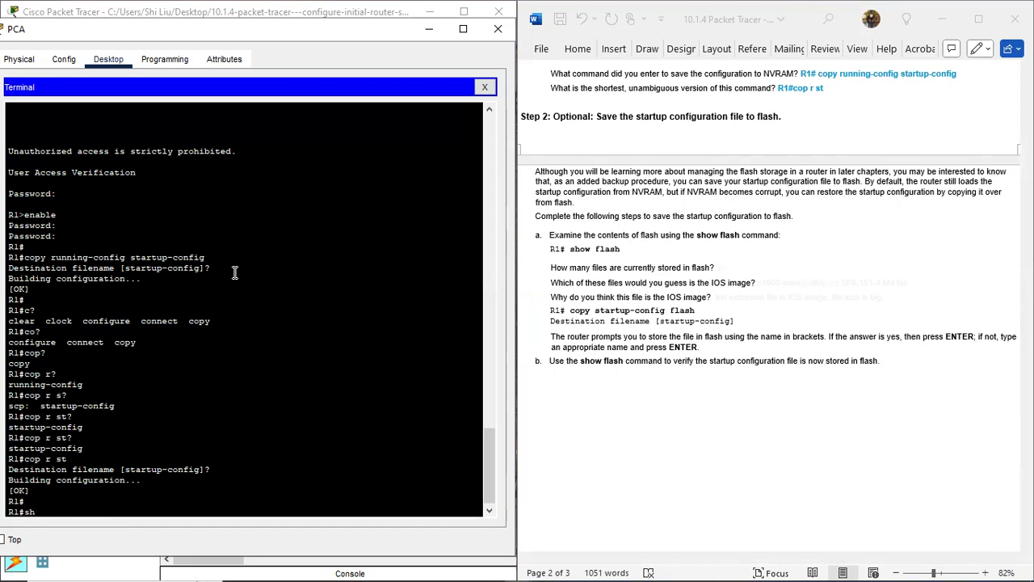
Step: Run show flash on R1 and highlight the c1900 IOS image and sigdef-default.xml files
{"action": "type", "text": "show flash"}
{"action": "key", "text": "Return"}
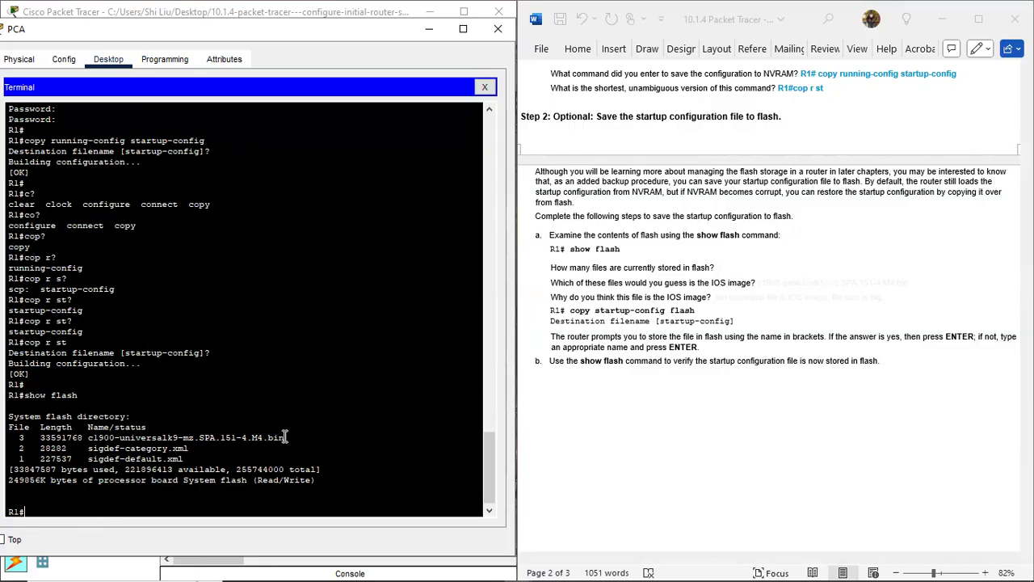
{"action": "left_click_drag", "start_coordinate": [286, 437], "coordinate": [89, 437]}
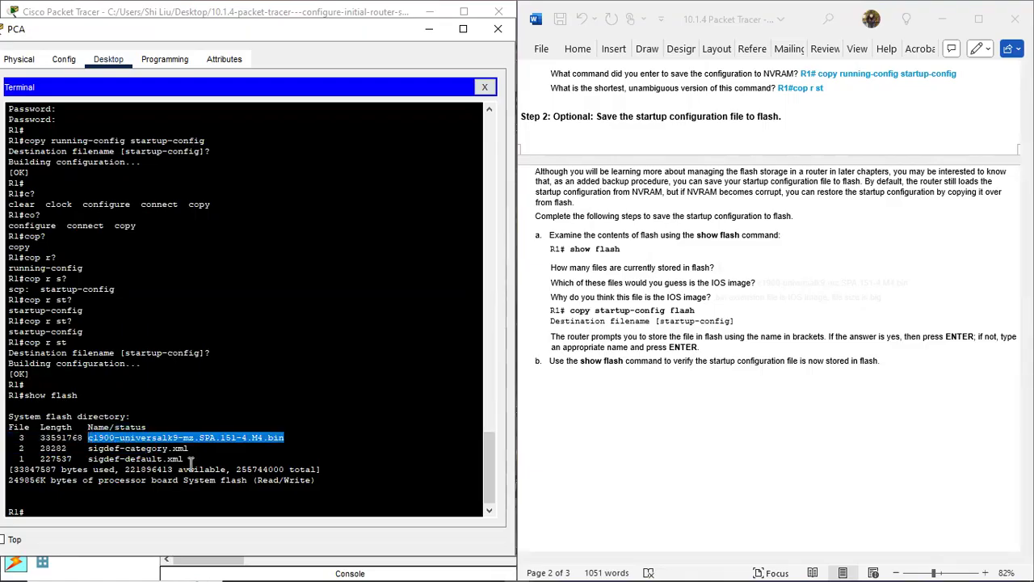
{"action": "left_click_drag", "start_coordinate": [186, 458], "coordinate": [89, 458]}
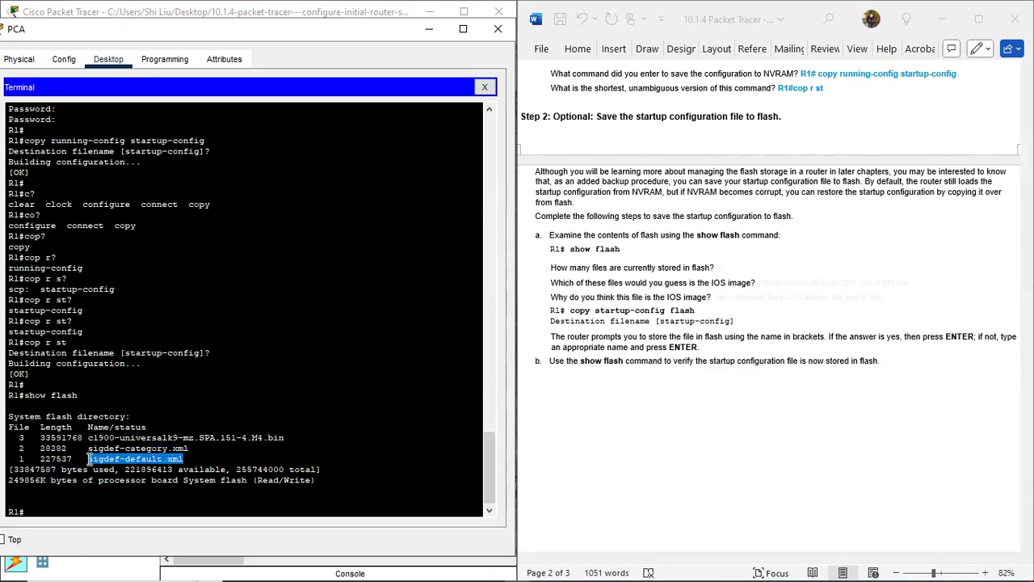
Step: Turn the file-count answer 3 blue on the lab sheet
{"action": "left_click", "coordinate": [754, 276]}
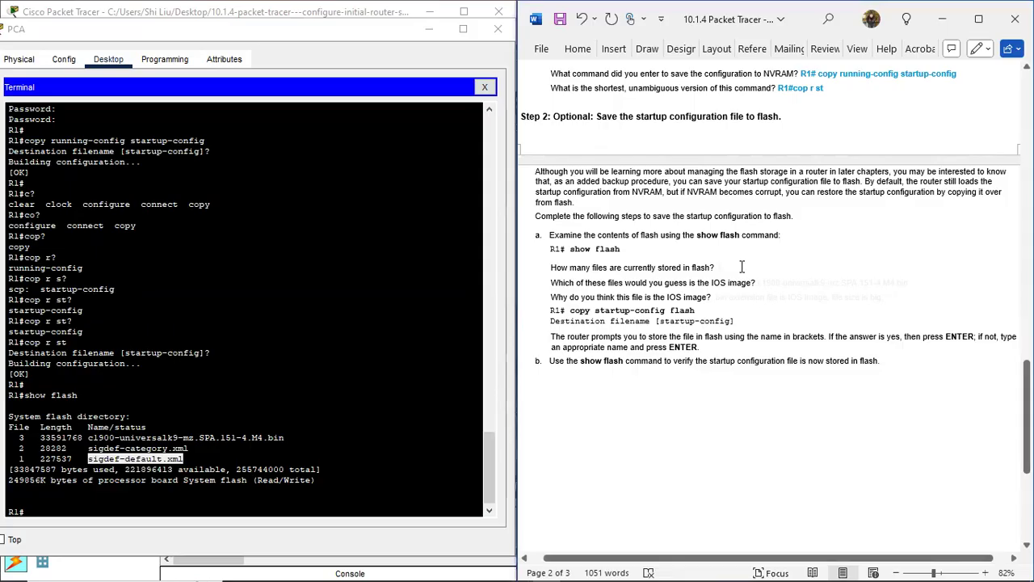
{"action": "double_click", "coordinate": [718, 267]}
{"action": "left_click", "coordinate": [811, 240]}
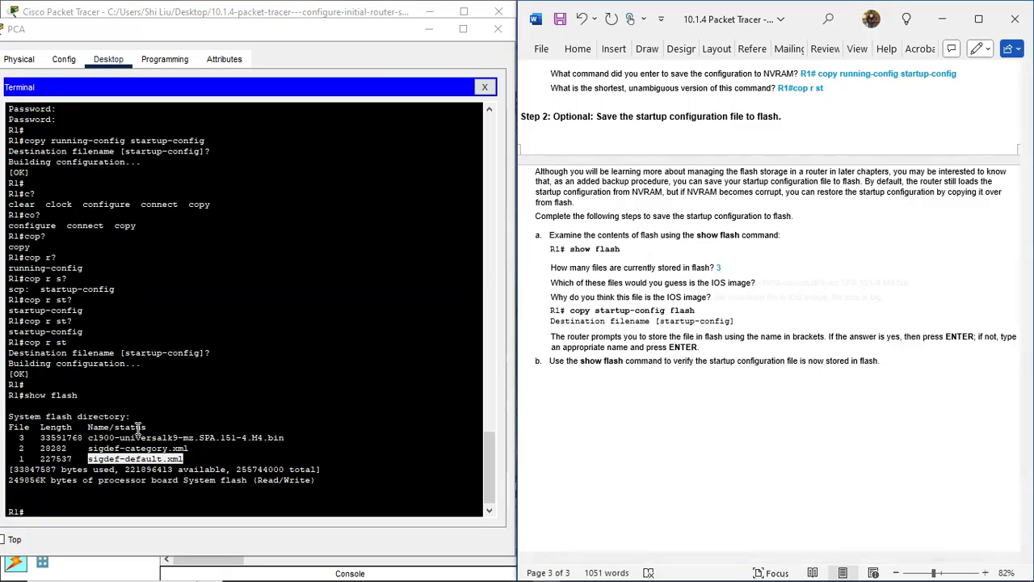
{"action": "left_click_drag", "start_coordinate": [90, 437], "coordinate": [289, 437]}
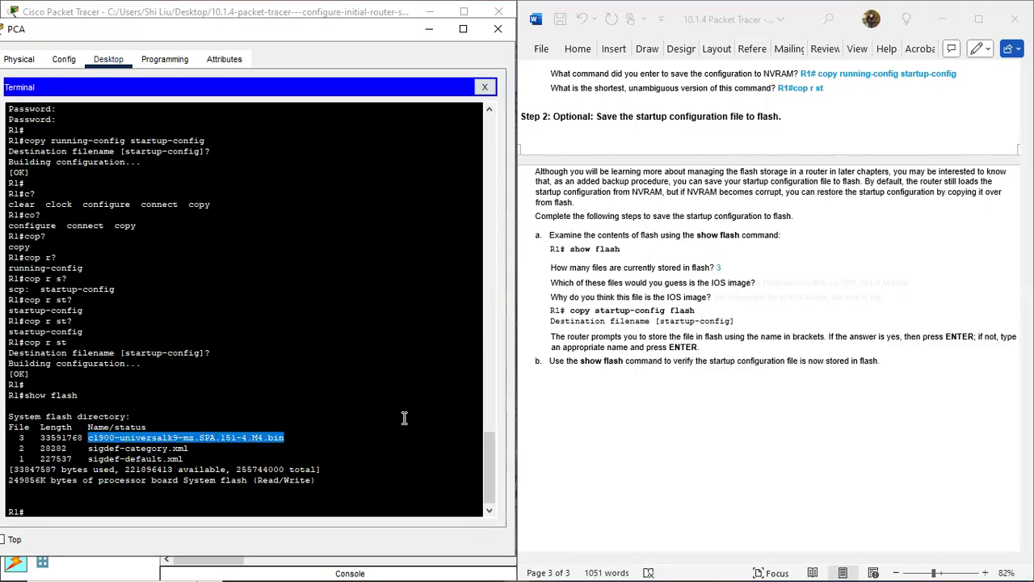
Step: Turn the IOS image file name answer c1900-universalk9-mz.SPA.151-4.M4.bin blue
{"action": "left_click", "coordinate": [777, 284]}
{"action": "left_click_drag", "start_coordinate": [760, 282], "coordinate": [929, 283]}
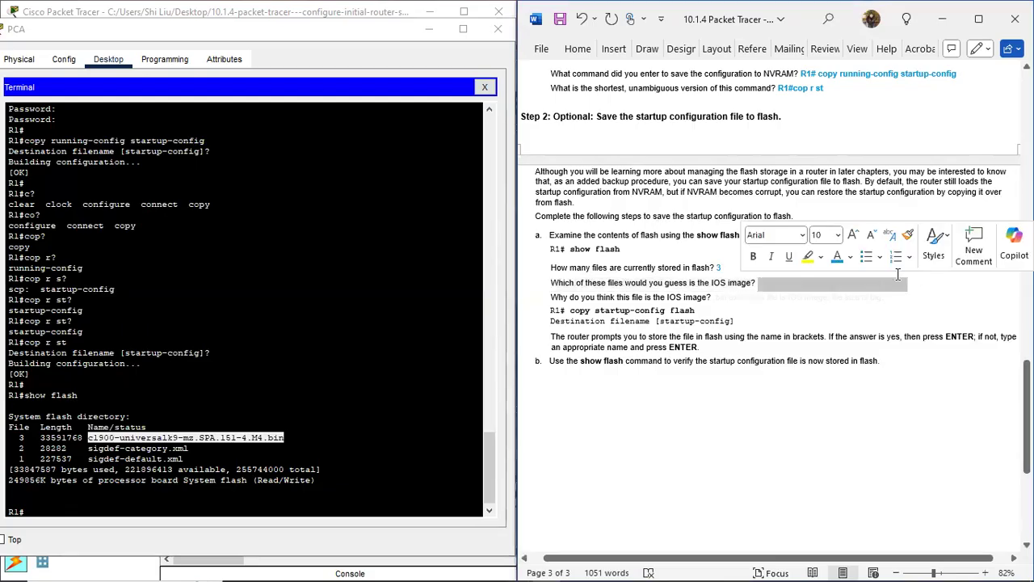
{"action": "left_click", "coordinate": [711, 297]}
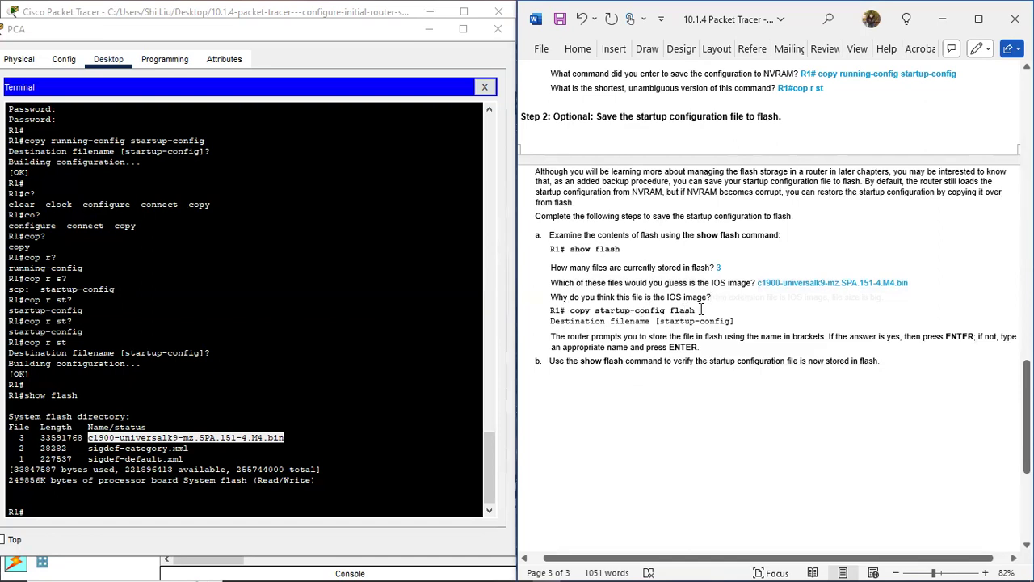
Step: Check the file's .bin extension in the terminal, then turn the IOS-image reason answer blue
{"action": "left_click", "coordinate": [319, 434]}
{"action": "left_click_drag", "start_coordinate": [319, 434], "coordinate": [272, 434]}
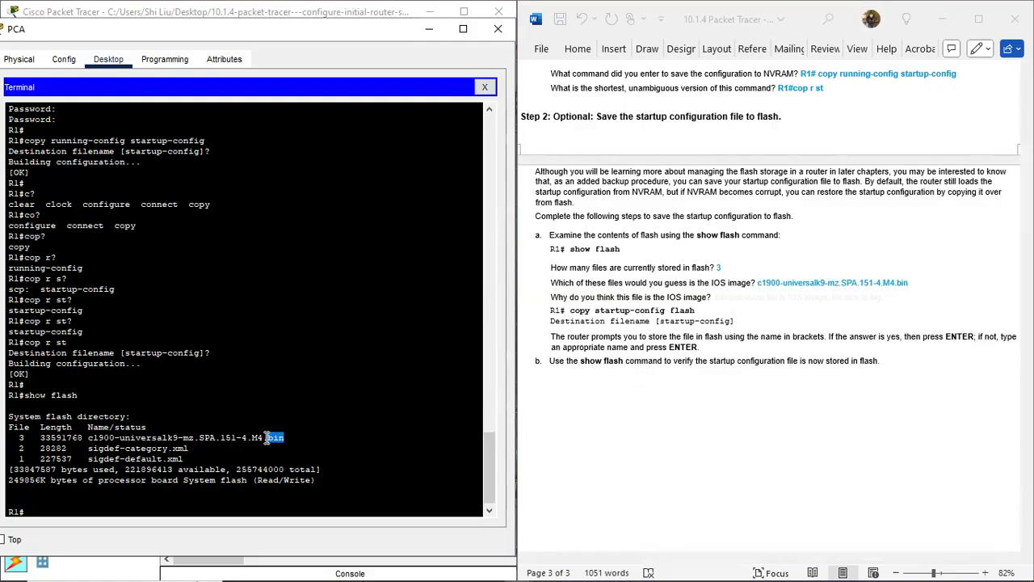
{"action": "left_click", "coordinate": [283, 437]}
{"action": "left_click", "coordinate": [726, 305]}
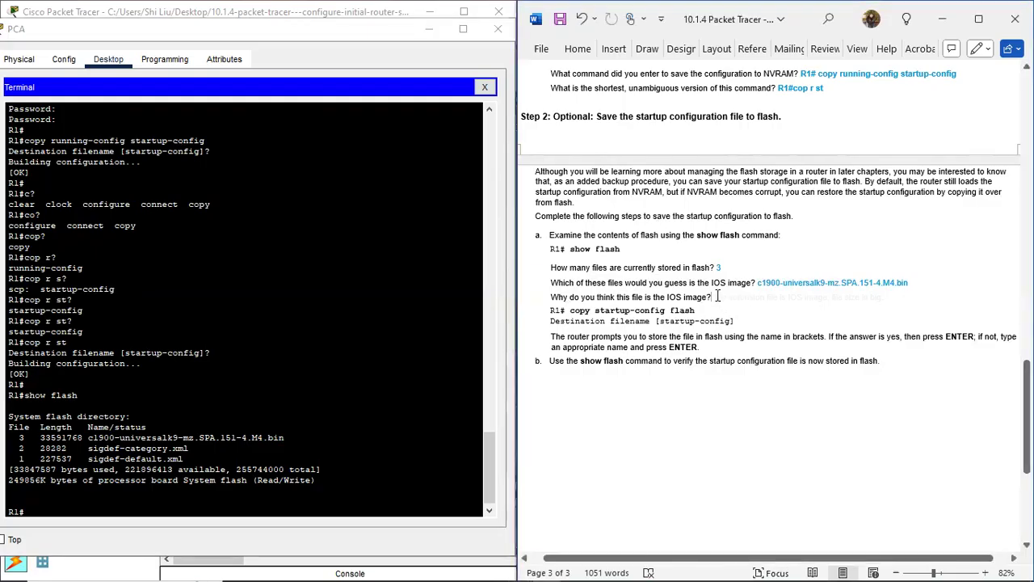
{"action": "left_click_drag", "start_coordinate": [725, 296], "coordinate": [956, 295]}
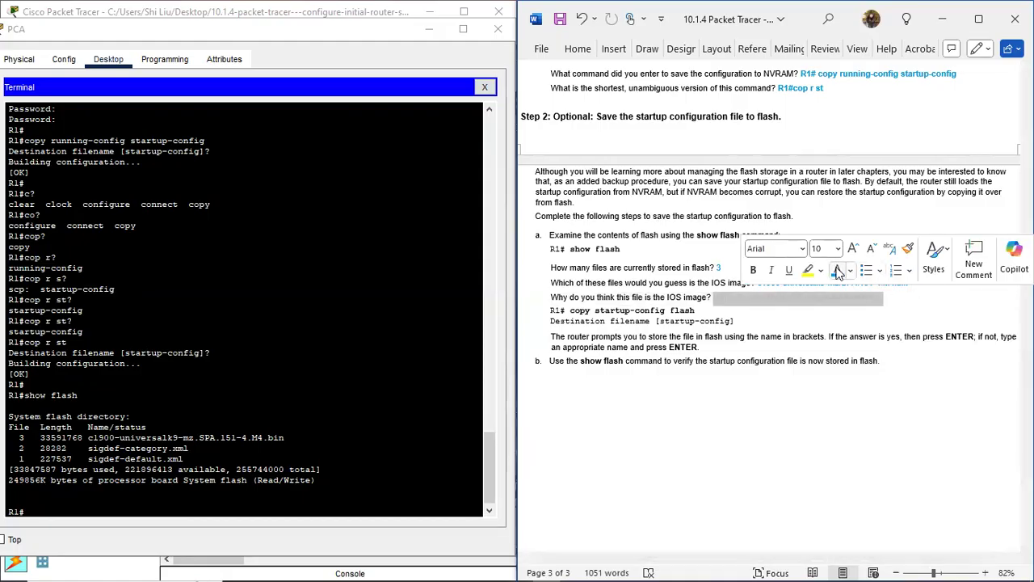
{"action": "left_click", "coordinate": [838, 273]}
{"action": "left_click", "coordinate": [788, 314]}
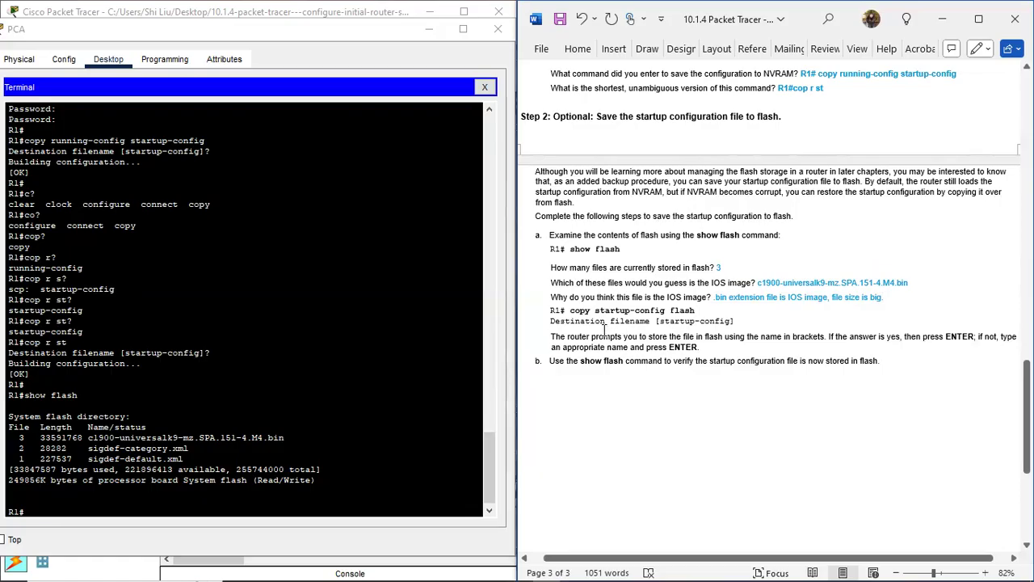
{"action": "left_click", "coordinate": [118, 507]}
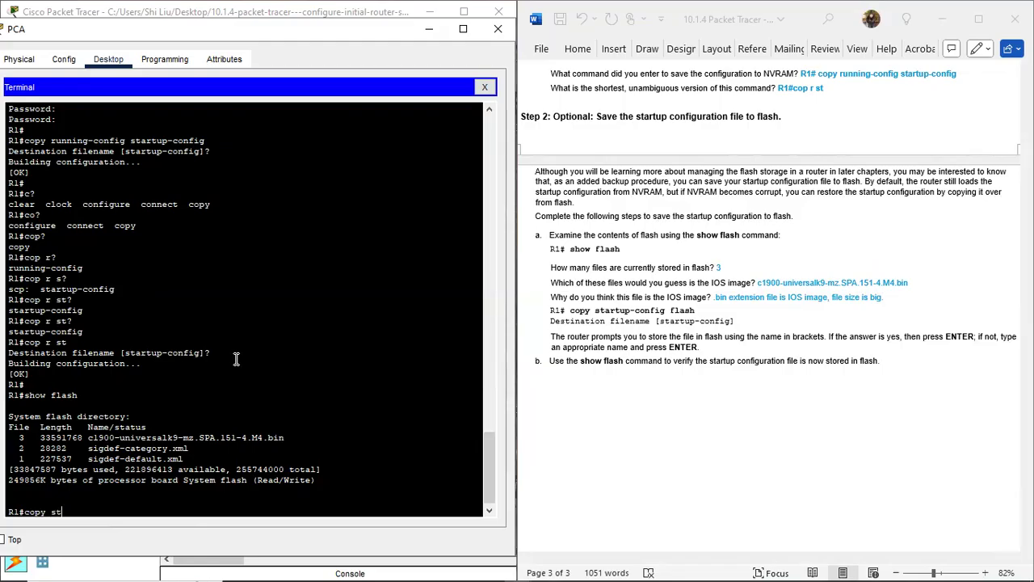
Step: Copy R1's startup-config to flash, keeping the default destination filename
{"action": "type", "text": "con"}
{"action": "key", "text": "Return"}
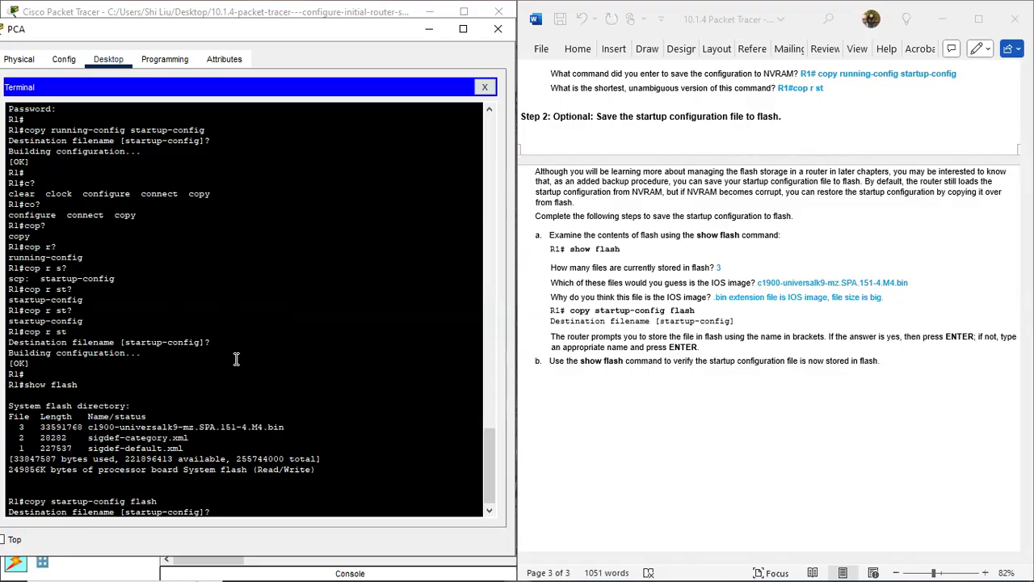
{"action": "key", "text": "Return"}
{"action": "key", "text": "Return"}
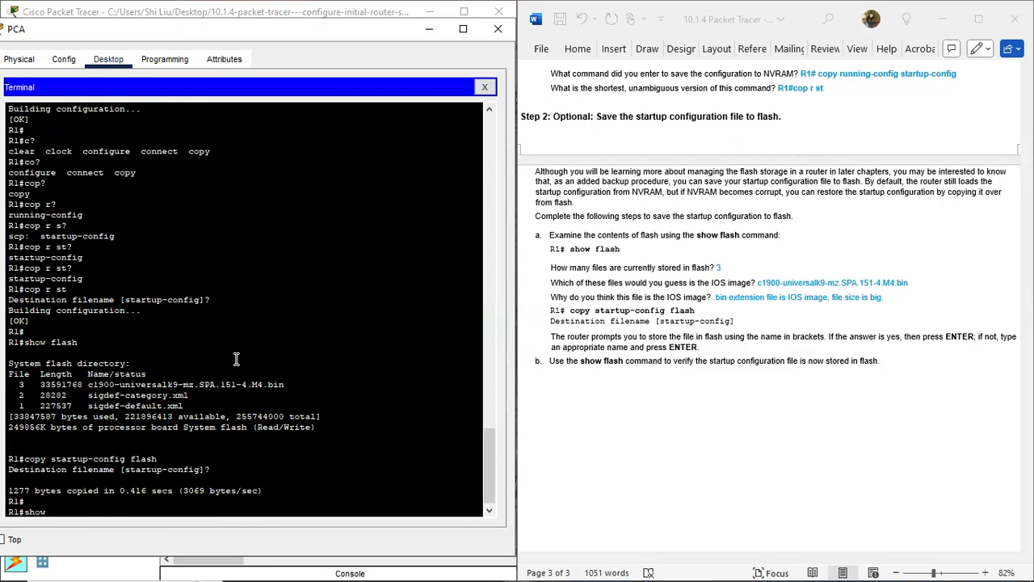
Step: Run show flash and confirm the new 1277-byte startup-config entry among four files
{"action": "key", "text": "Return"}
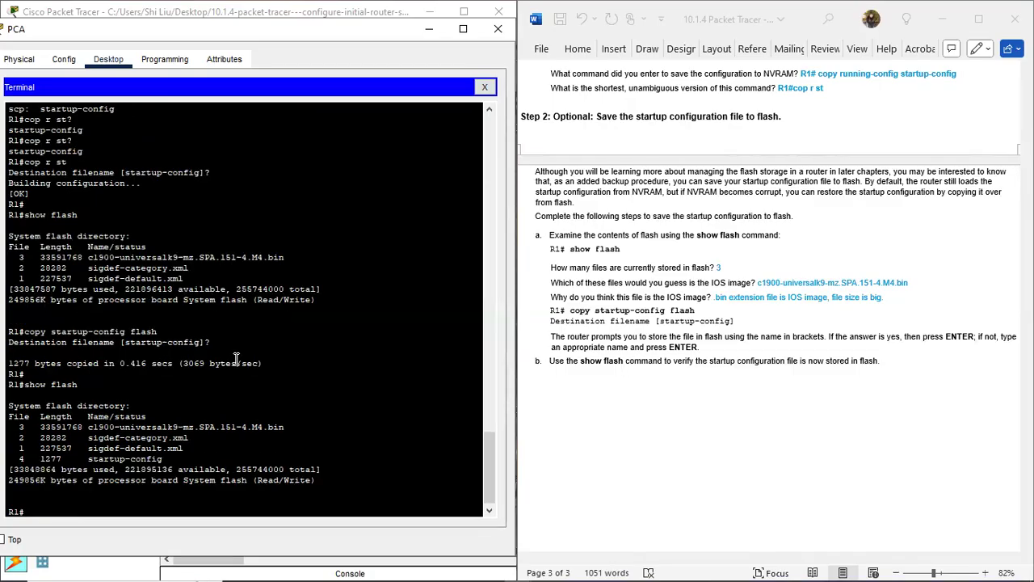
{"action": "left_click_drag", "start_coordinate": [16, 461], "coordinate": [168, 460]}
{"action": "left_click", "coordinate": [166, 459]}
{"action": "left_click_drag", "start_coordinate": [166, 459], "coordinate": [89, 459]}
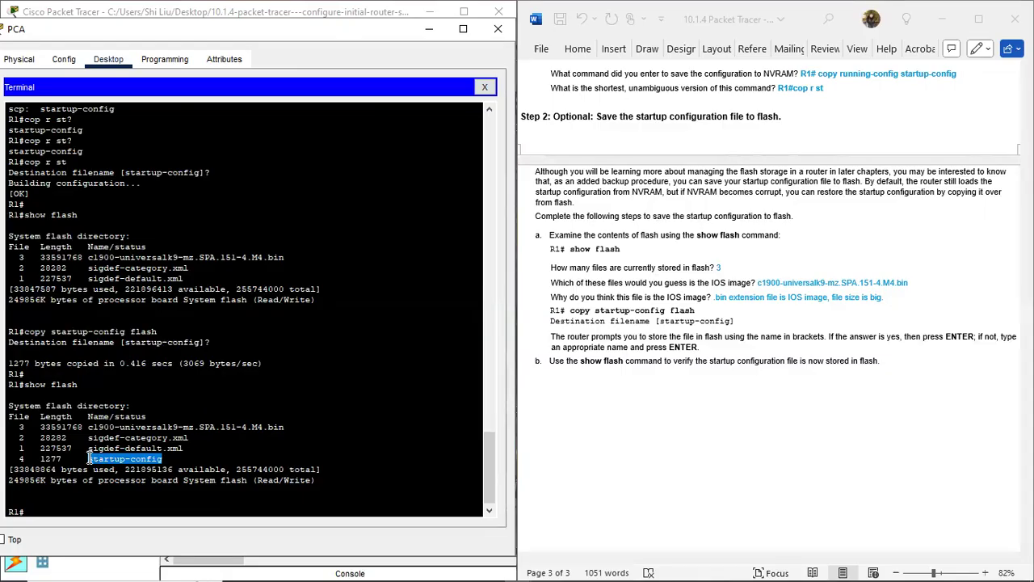
{"action": "left_click", "coordinate": [48, 509]}
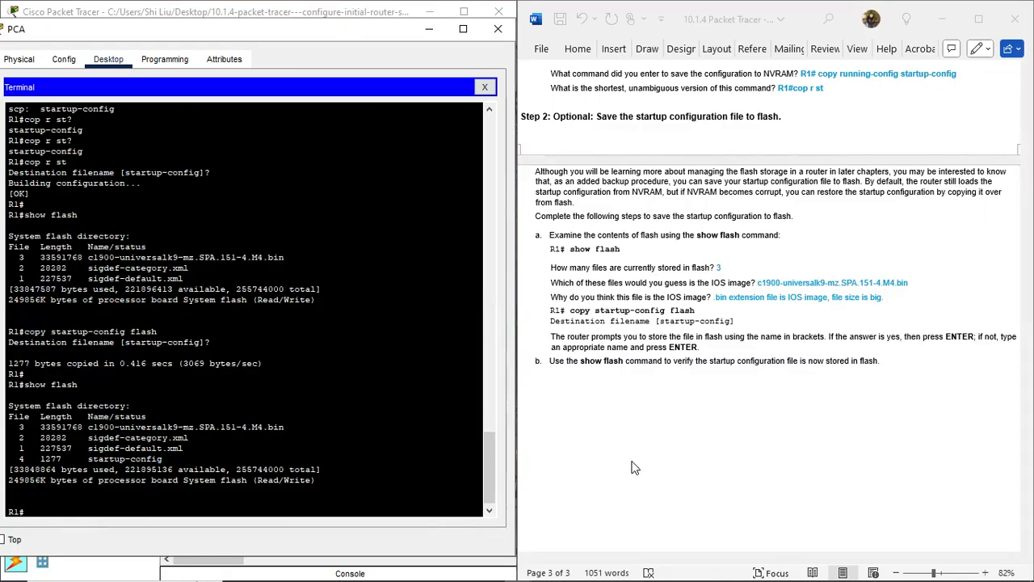
Step: Bring the lab sheet back to its title page and close the PCA window
{"action": "left_click", "coordinate": [685, 394]}
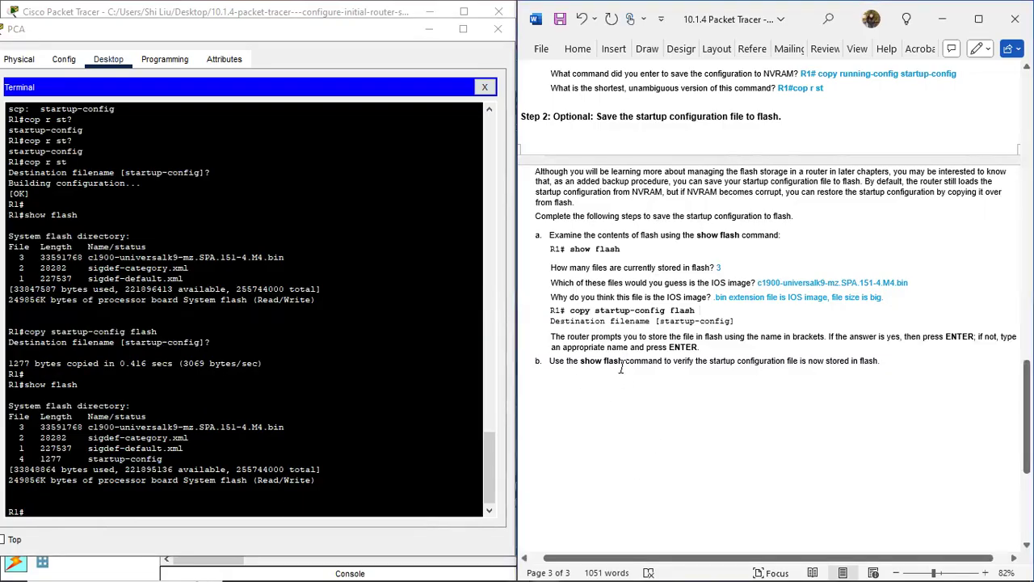
{"action": "scroll", "coordinate": [774, 413], "scroll_direction": "up", "scroll_amount": 3}
{"action": "scroll", "coordinate": [774, 412], "scroll_direction": "down", "scroll_amount": 2}
{"action": "scroll", "coordinate": [766, 420], "scroll_direction": "up", "scroll_amount": 10}
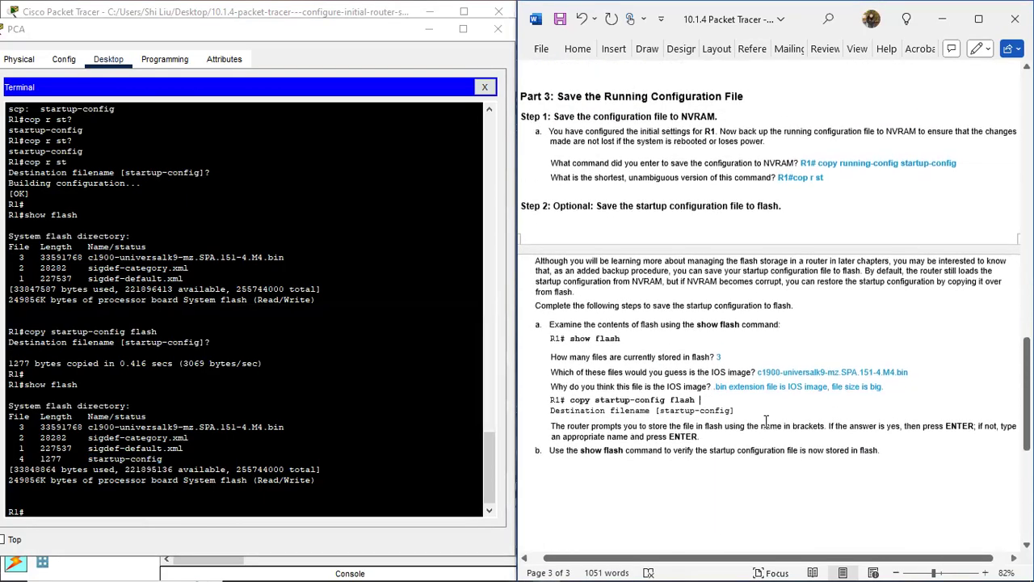
{"action": "scroll", "coordinate": [740, 392], "scroll_direction": "up", "scroll_amount": 5}
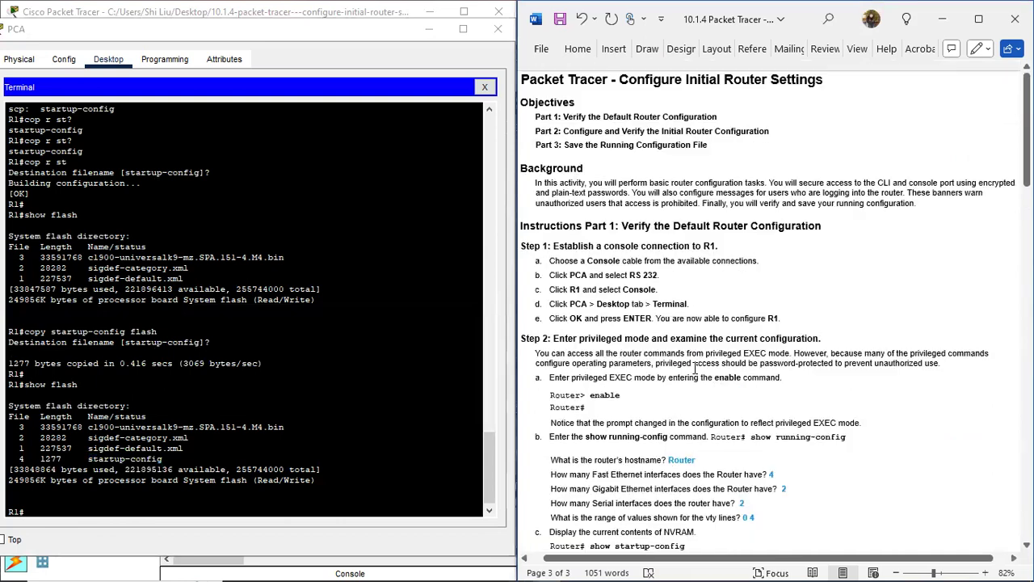
{"action": "left_click", "coordinate": [498, 32]}
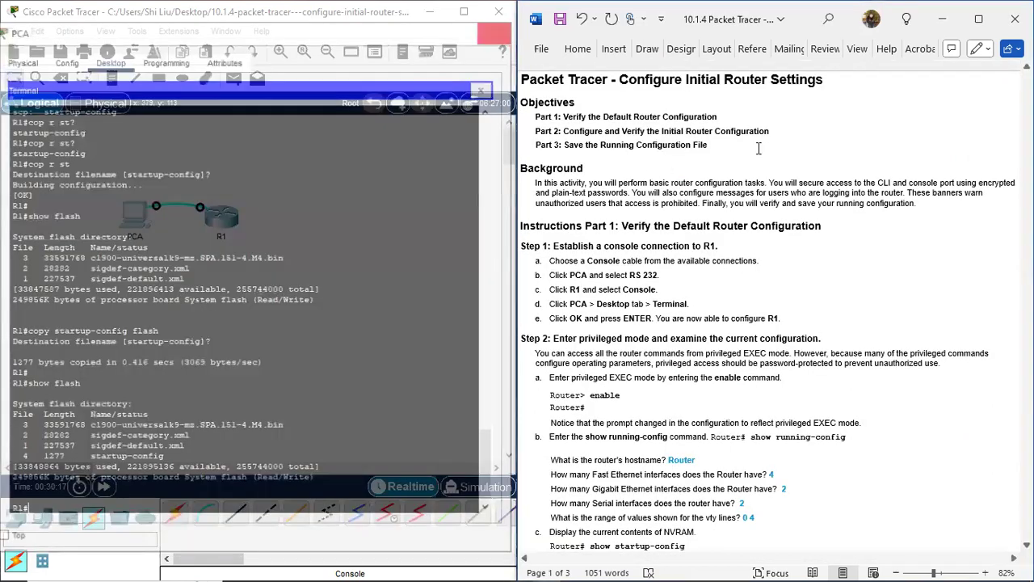